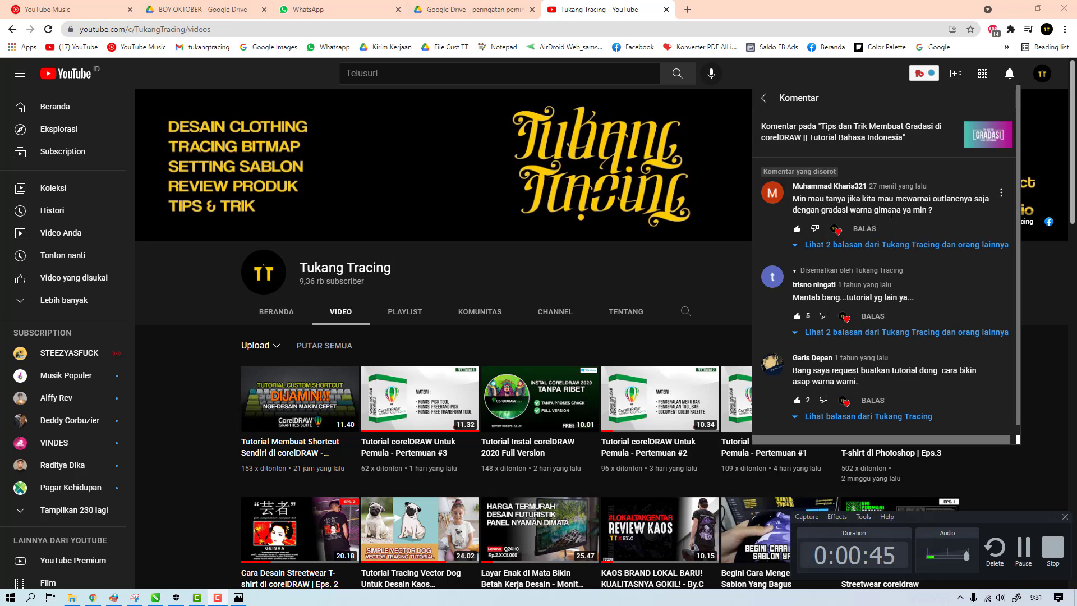
Step: Close the comments panel and look over the uploaded videos on the Tukang Tracing channel page
left_click(671, 276)
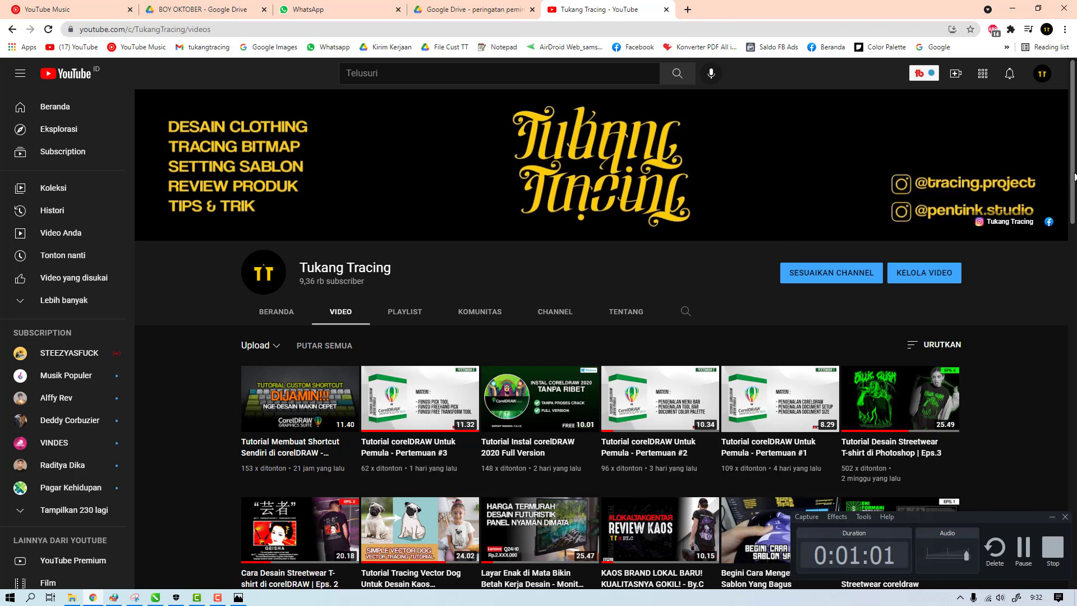
left_click_drag(1073, 175, 1067, 209)
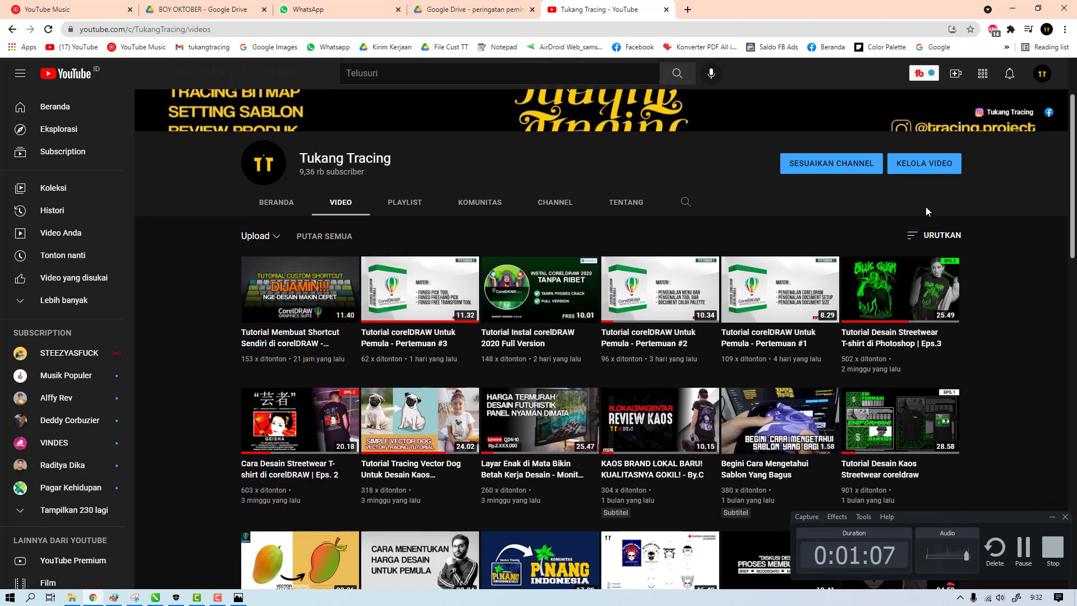
scroll(1067, 189, "up", 1)
scroll(555, 245, "down", 1)
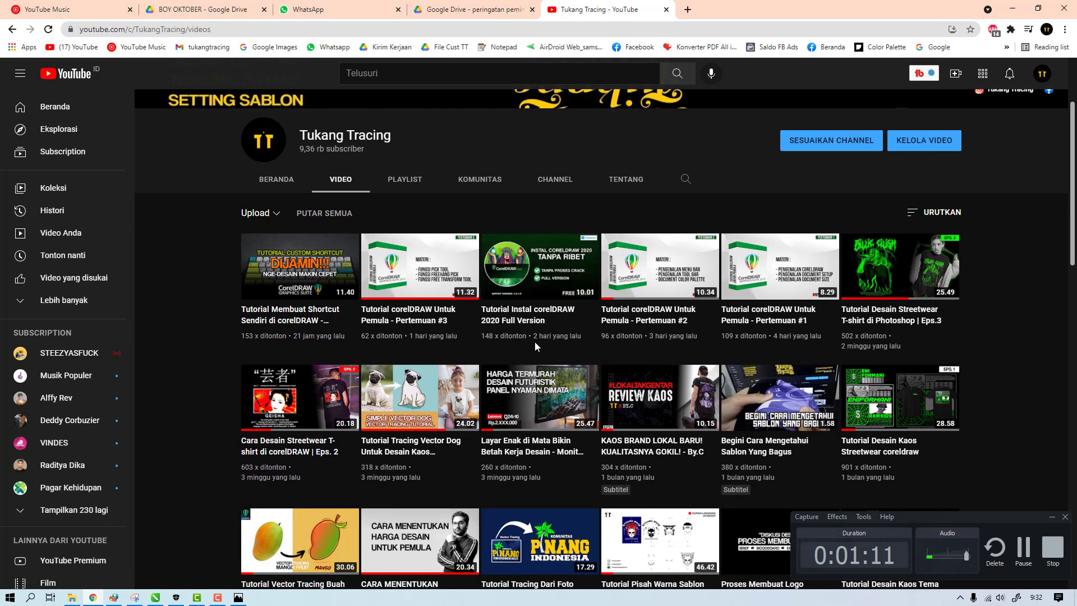
left_click_drag(1073, 184, 1017, 190)
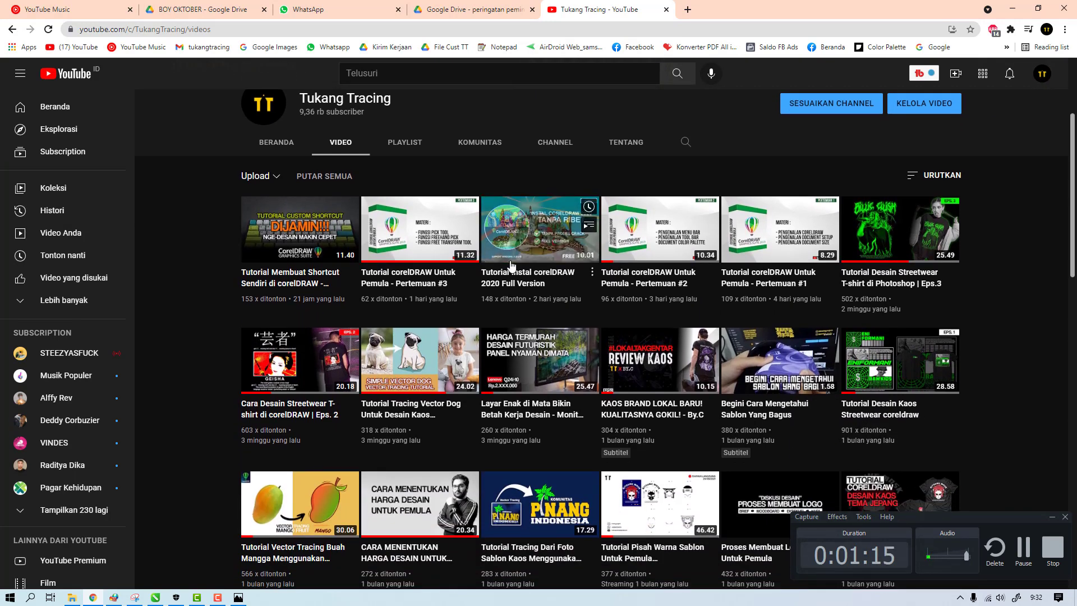
scroll(578, 387, "up", 1)
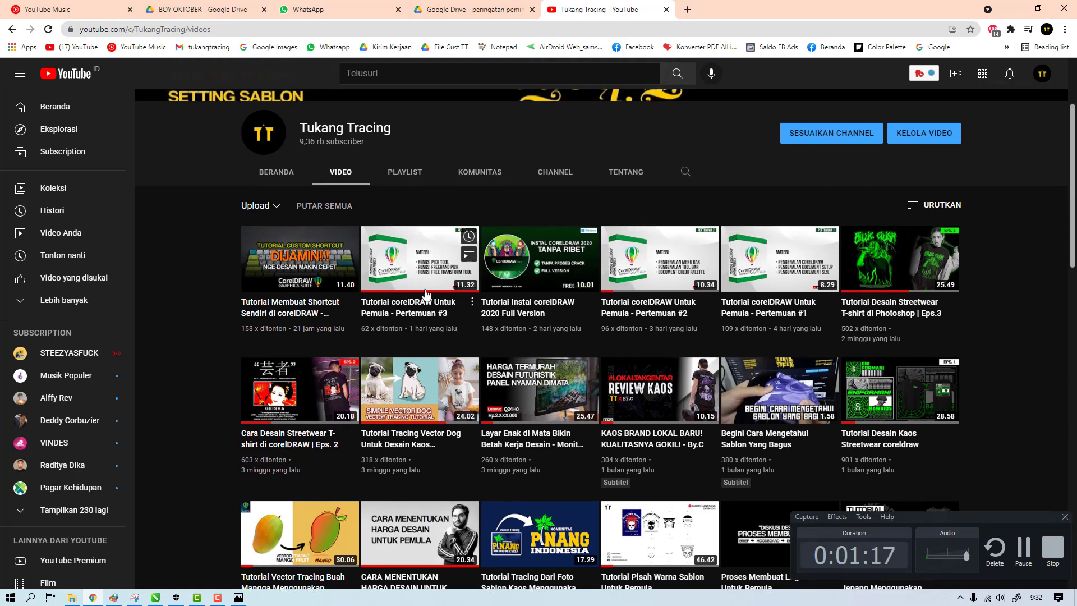
Step: Switch to CorelDRAW and create a new one-page A3 portrait document in RGB at 300 dpi
left_click(155, 597)
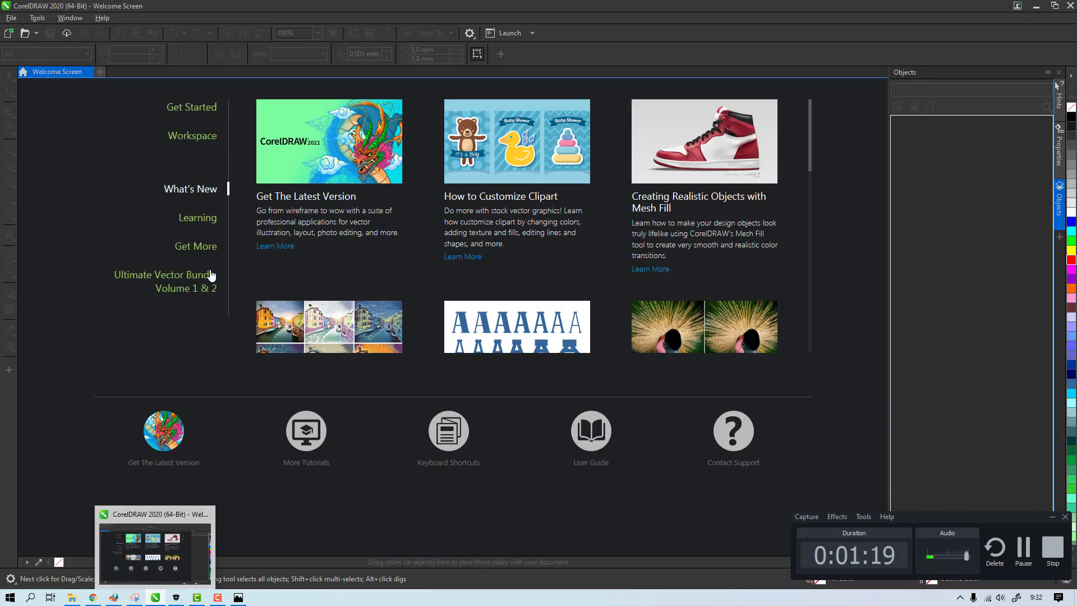
left_click(3, 19)
left_click(12, 19)
left_click(12, 20)
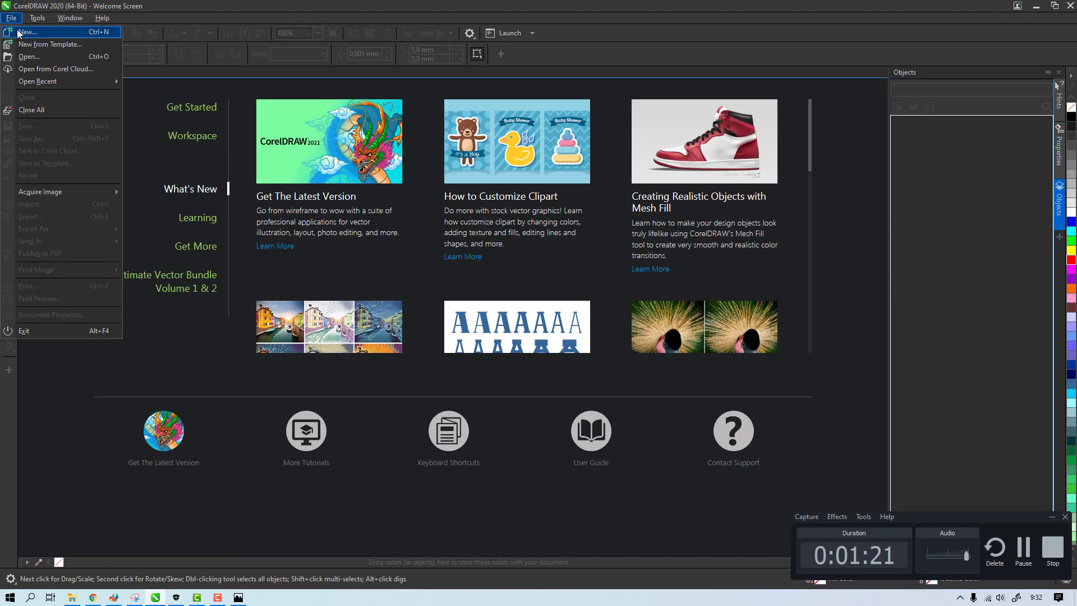
left_click(22, 29)
left_click(553, 261)
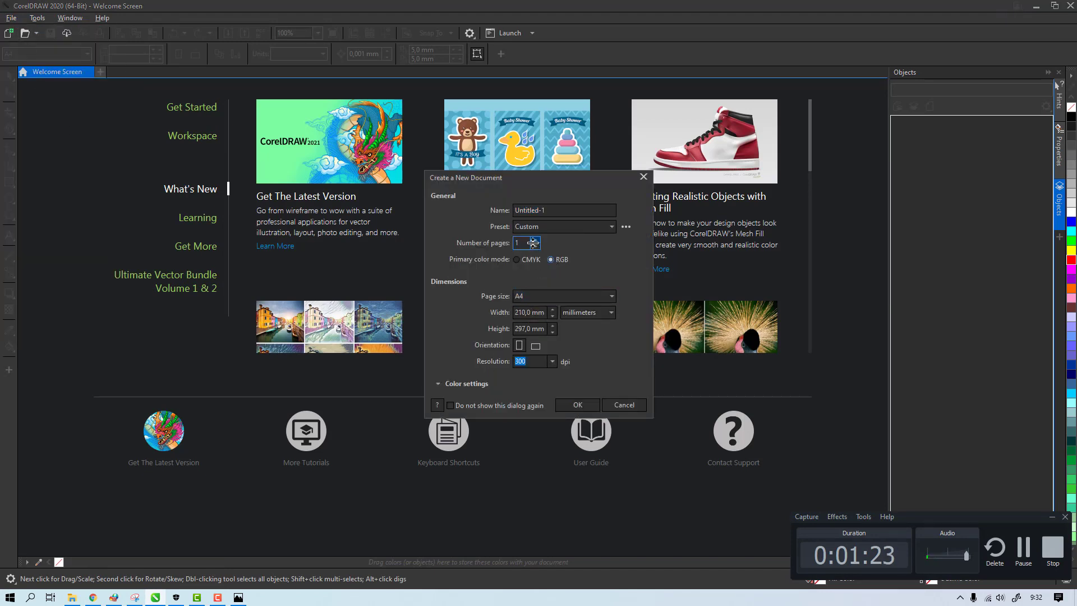
left_click(529, 299)
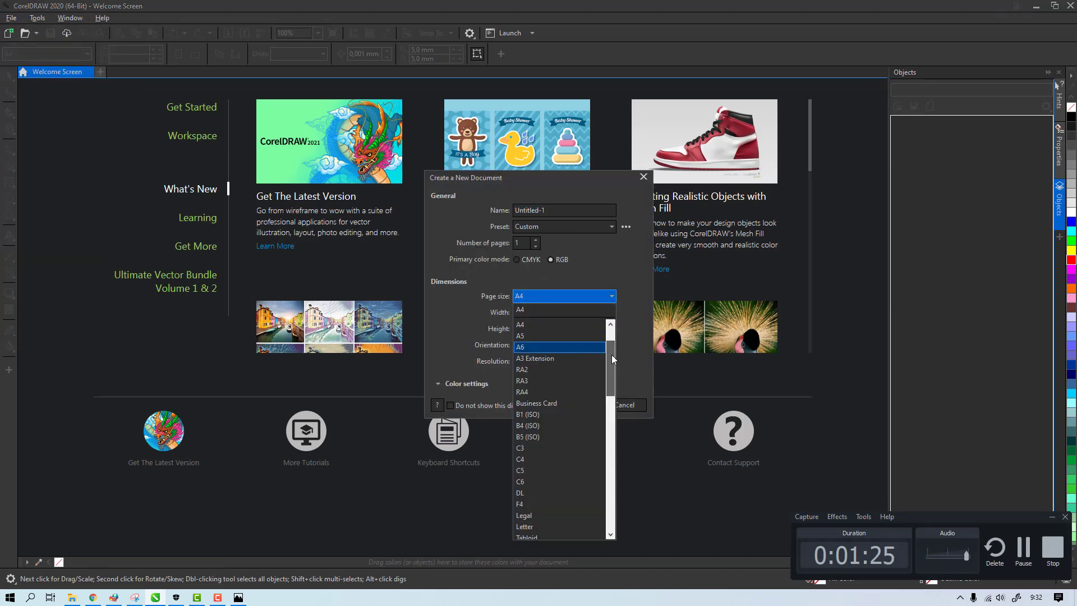
scroll(563, 351, "up", 1)
left_click(563, 338)
left_click(530, 362)
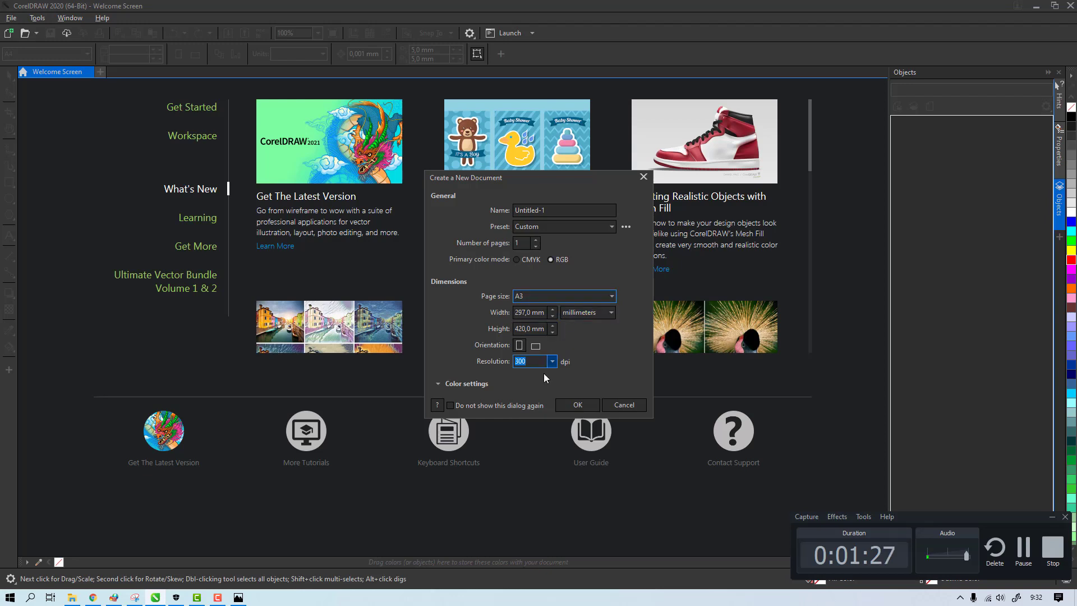
left_click(567, 404)
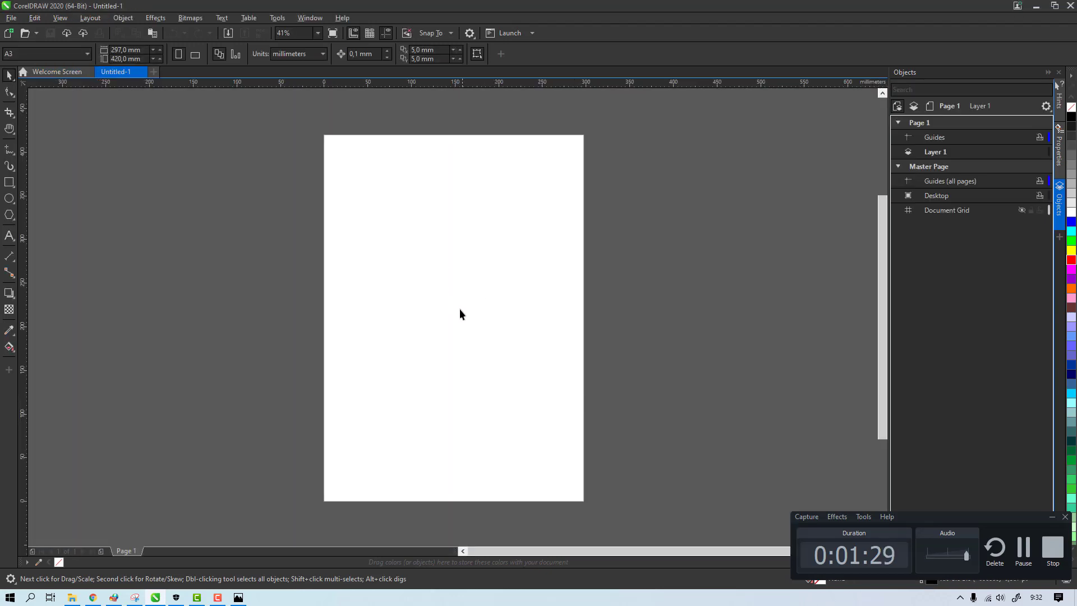
Step: Draw a horizontal rectangle about 156 mm by 53 mm in the upper part of the page
key("h")
left_click_drag(471, 329, 414, 266)
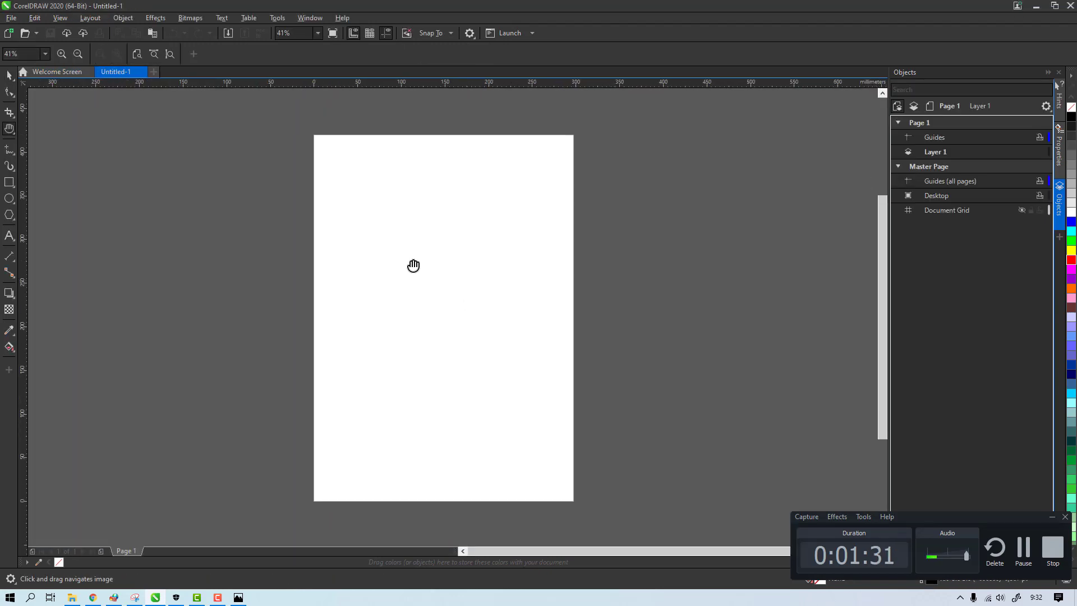
key("space")
left_click(10, 182)
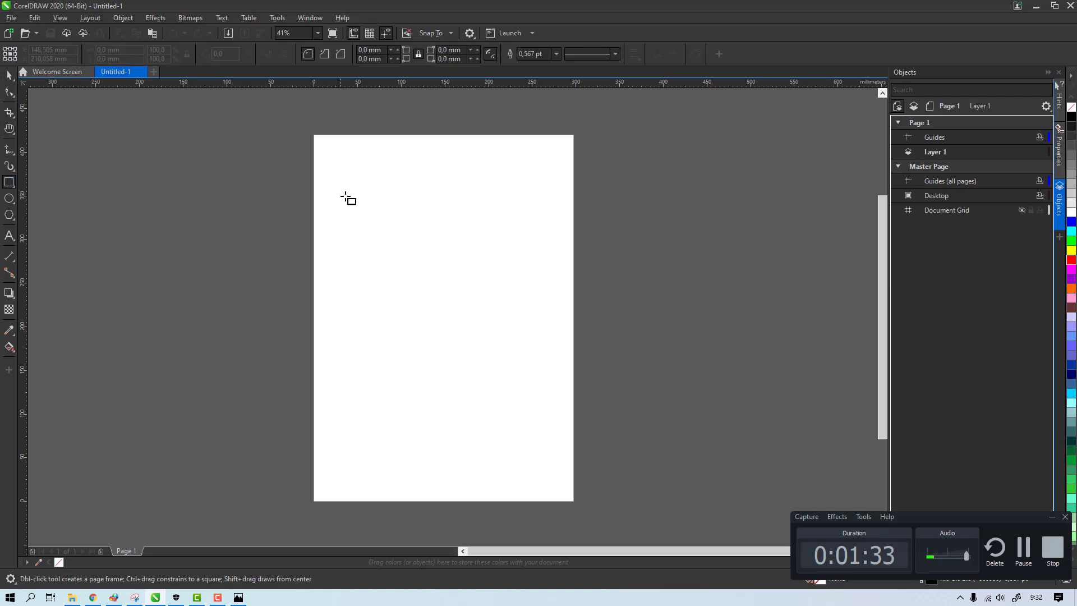
left_click_drag(339, 200, 475, 247)
left_click(9, 79)
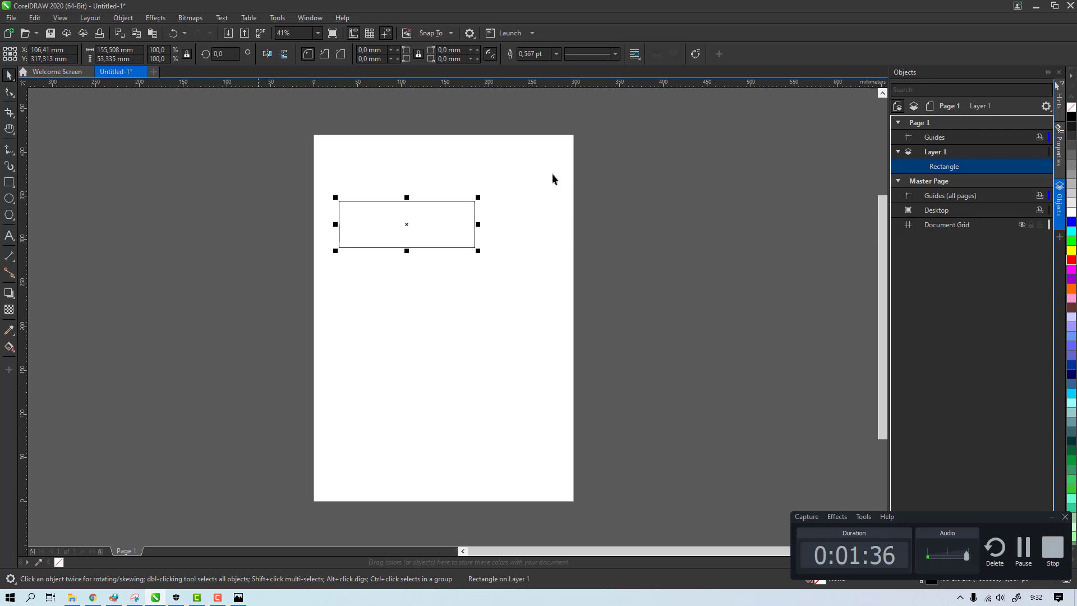
Step: Fill the rectangle with solid red and remove its outline
left_click(1071, 261)
scroll(416, 216, "up", 2)
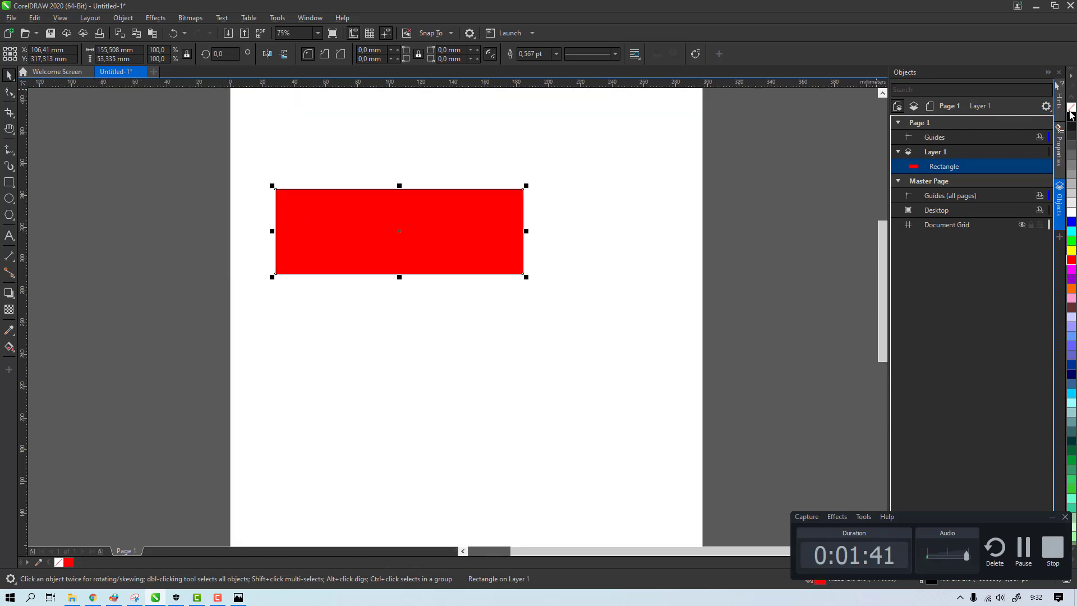
right_click(488, 174)
left_click(445, 236)
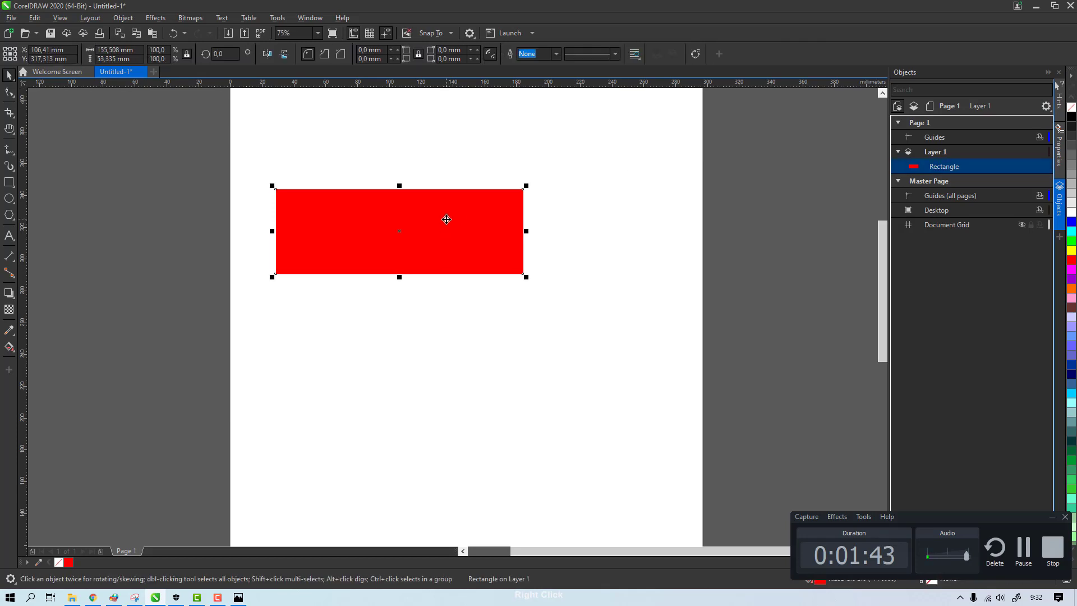
Step: Move the red rectangle to the center of the page
left_click_drag(444, 219, 512, 390)
key("h")
left_click_drag(343, 320, 397, 229)
key("space")
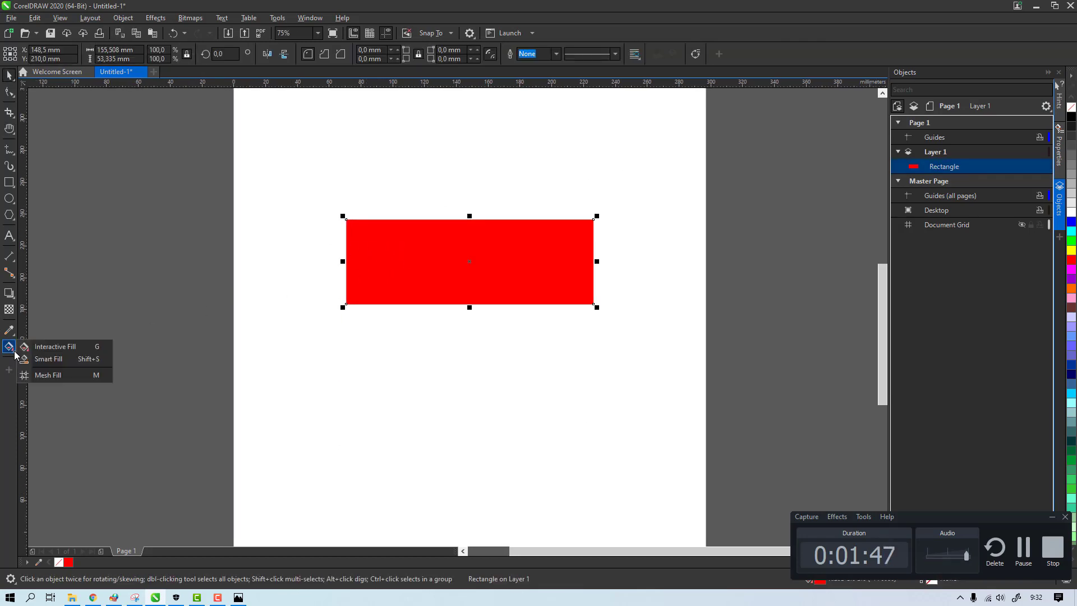
Step: Apply a linear red-to-white fountain fill horizontally across the rectangle with Interactive Fill, extending its end point slightly toward the right edge
key("g")
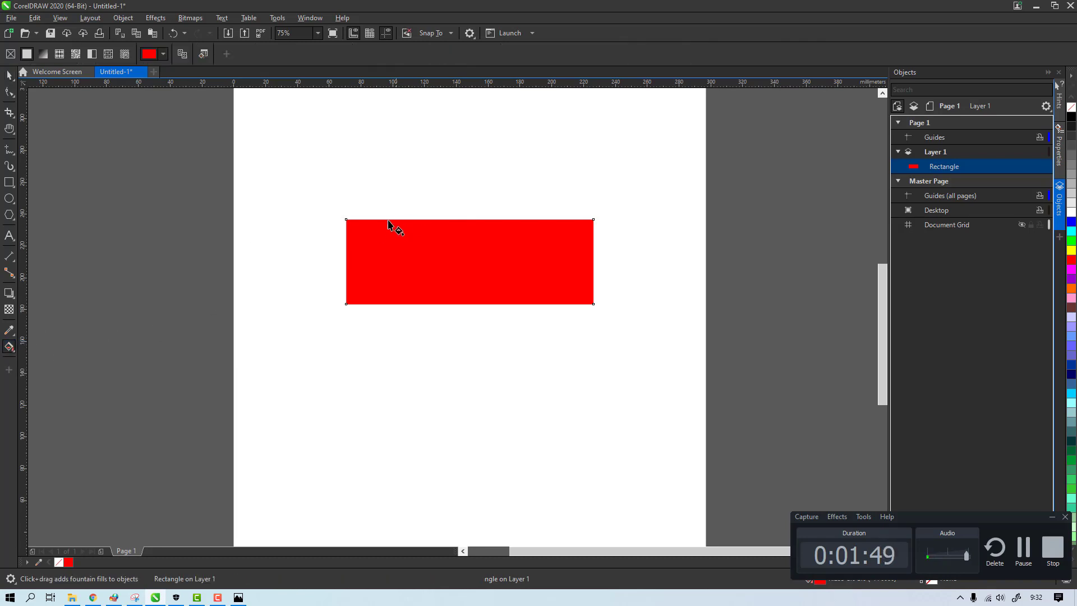
left_click(15, 354)
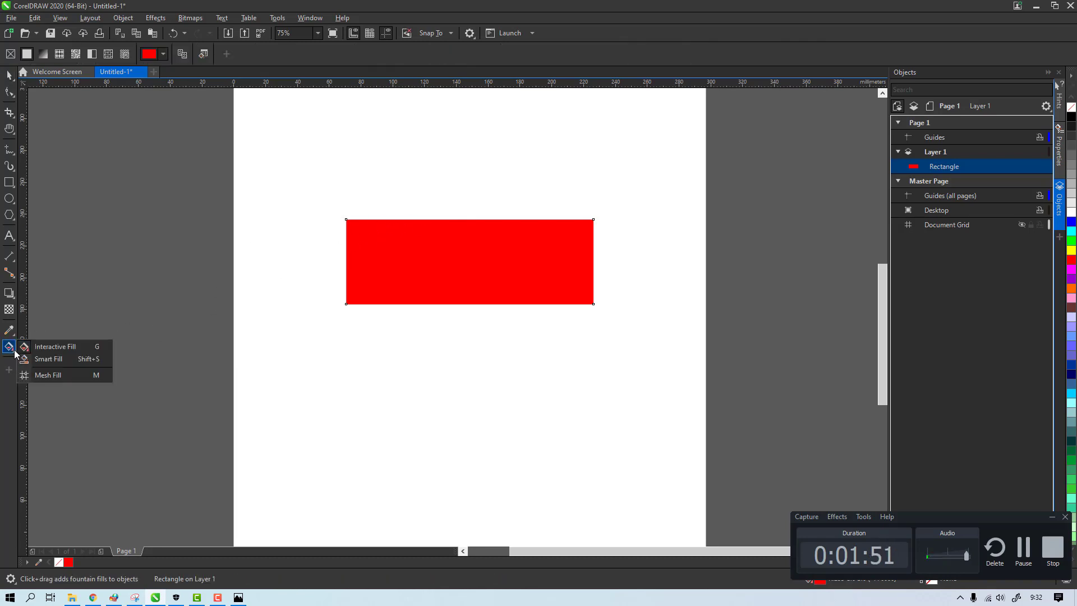
left_click(403, 197)
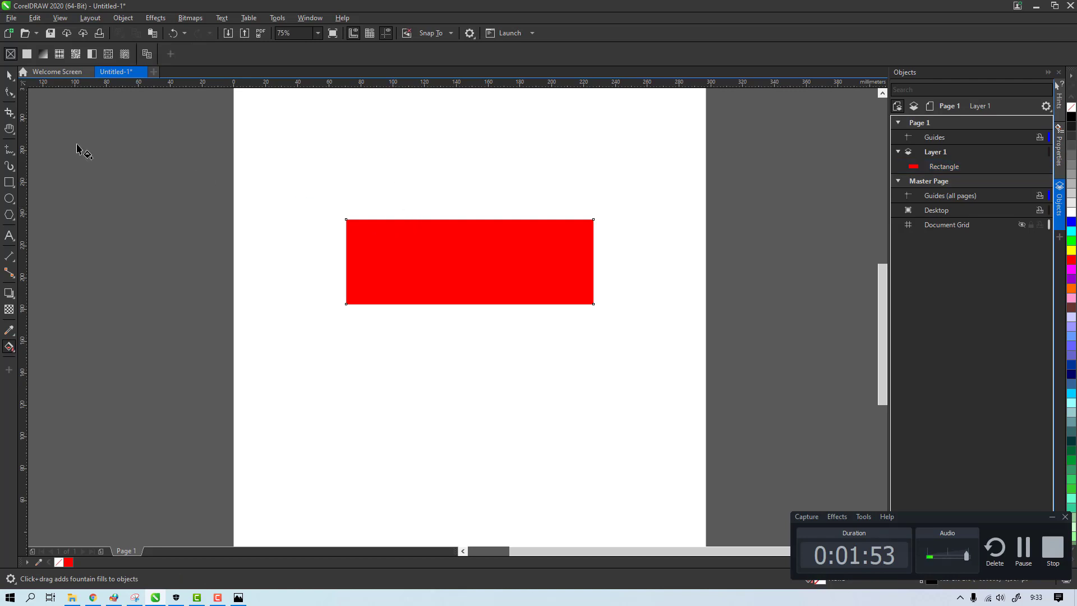
left_click(9, 75)
left_click(432, 252)
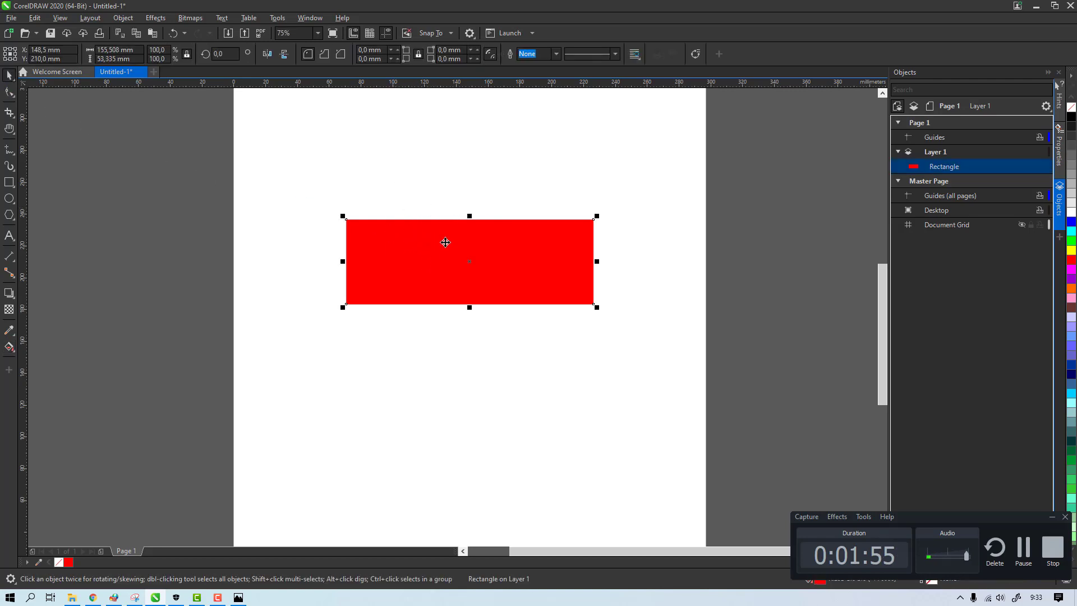
left_click(12, 350)
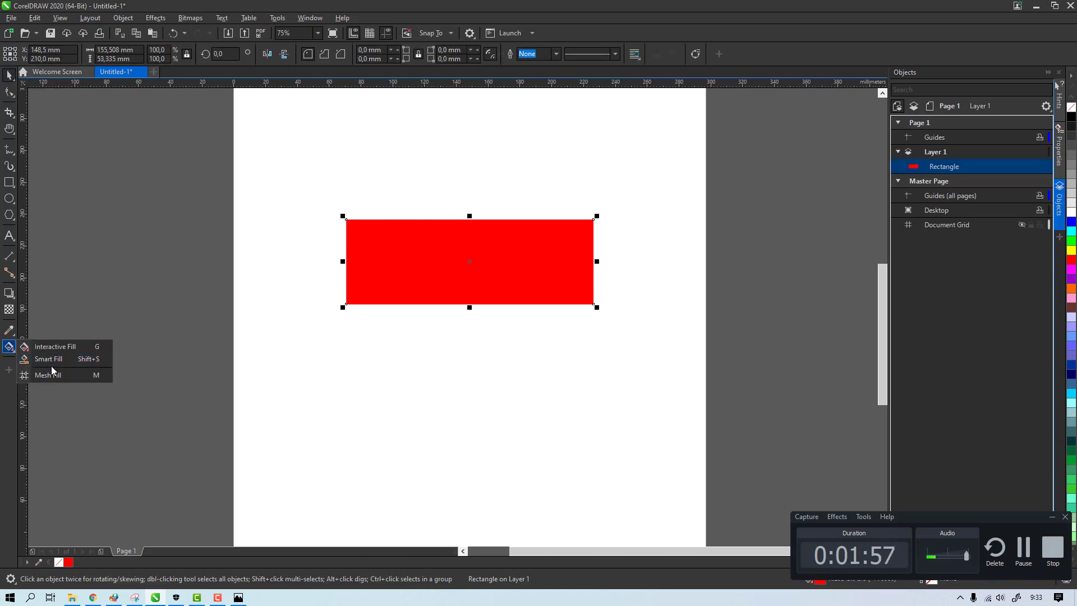
left_click(95, 345)
left_click_drag(362, 263, 560, 264)
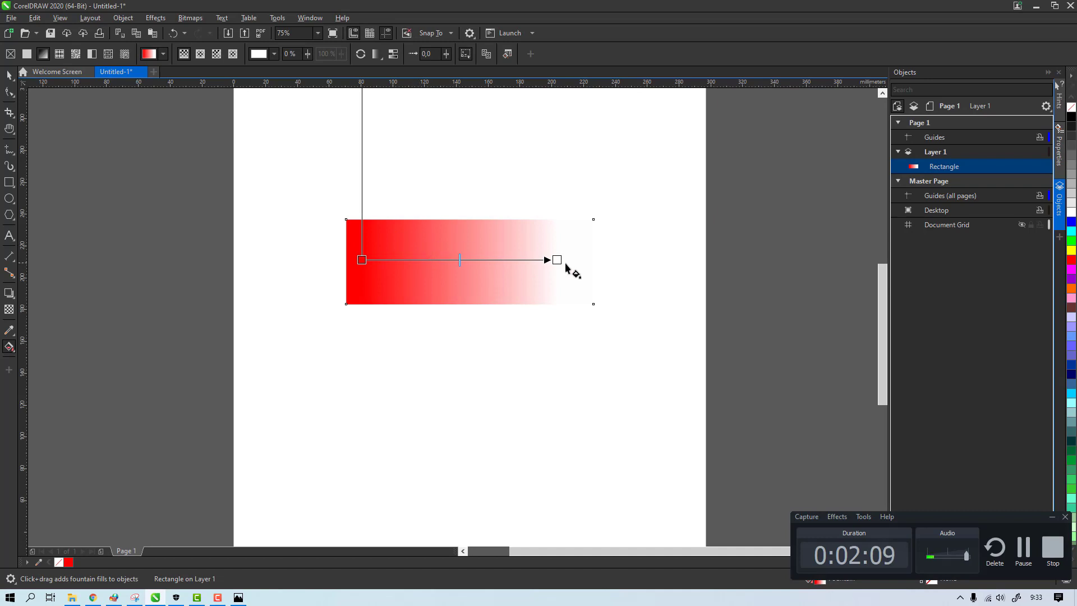
left_click_drag(557, 259, 569, 258)
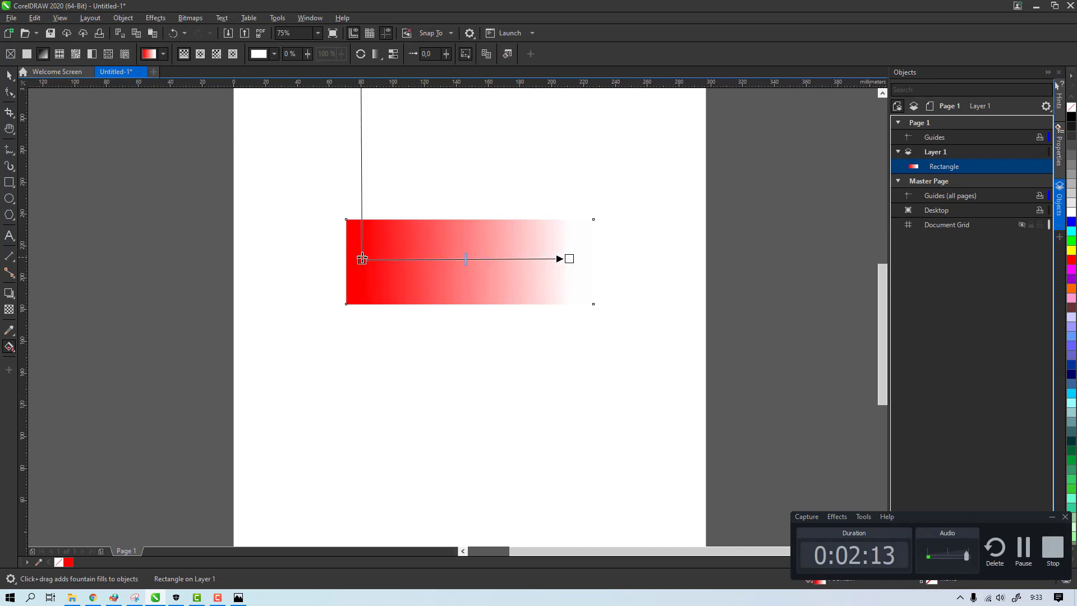
Step: Change the color of the gradient's red start node to a darker green
left_click(362, 259)
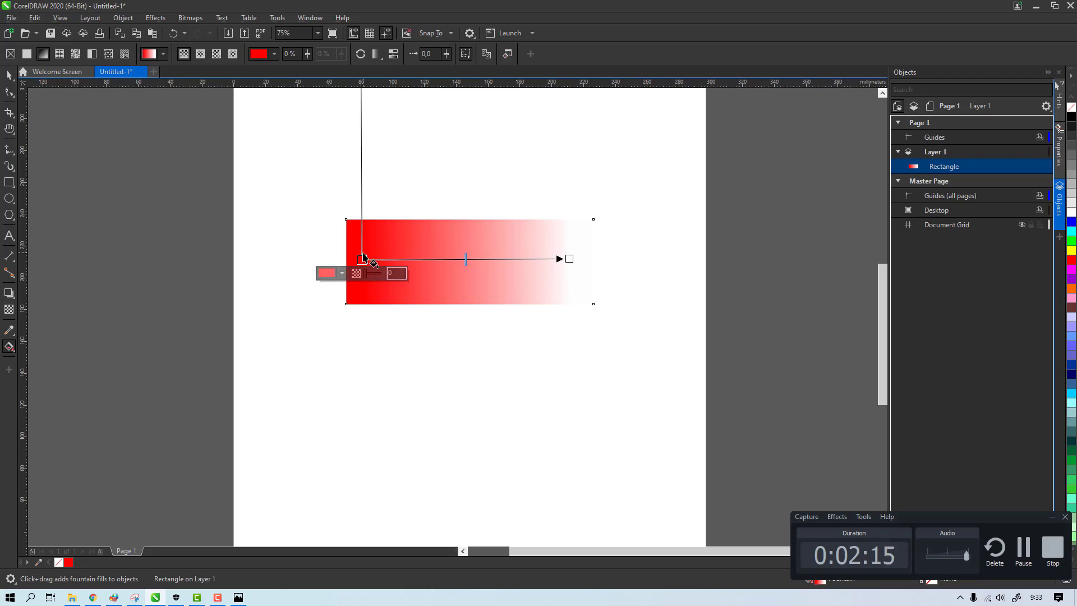
left_click(342, 274)
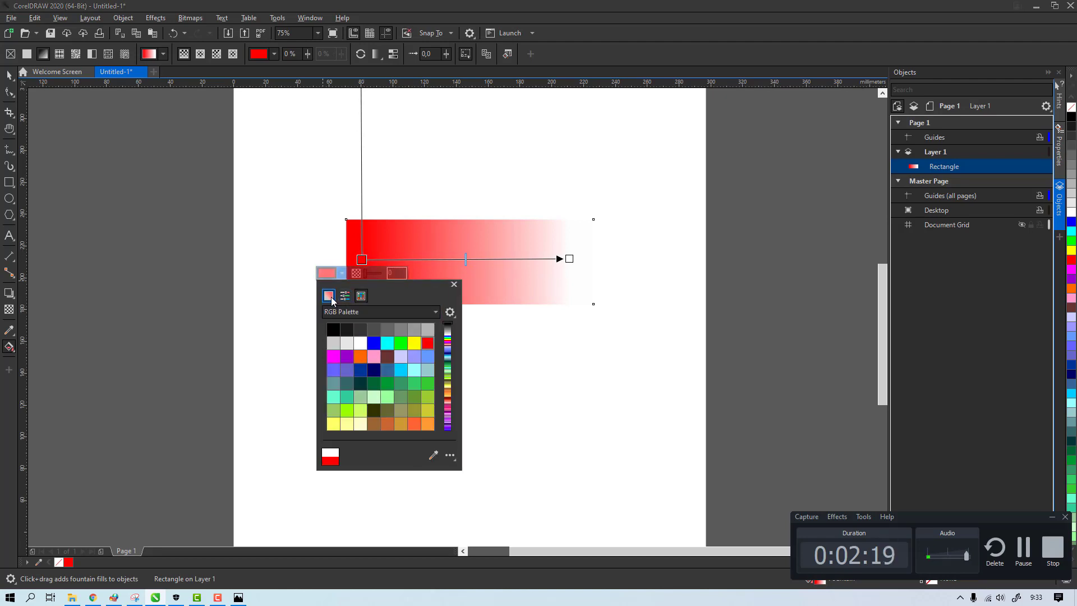
left_click(330, 297)
left_click(342, 409)
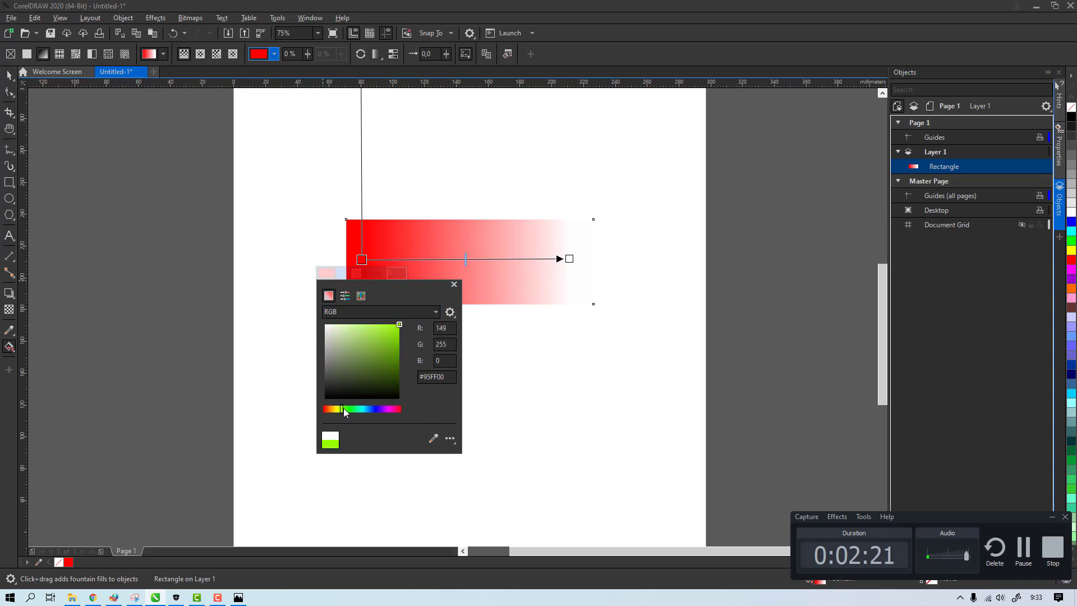
left_click_drag(343, 408, 345, 408)
left_click(395, 349)
Step: Change the color of the gradient's white end node to a bright green
left_click(561, 260)
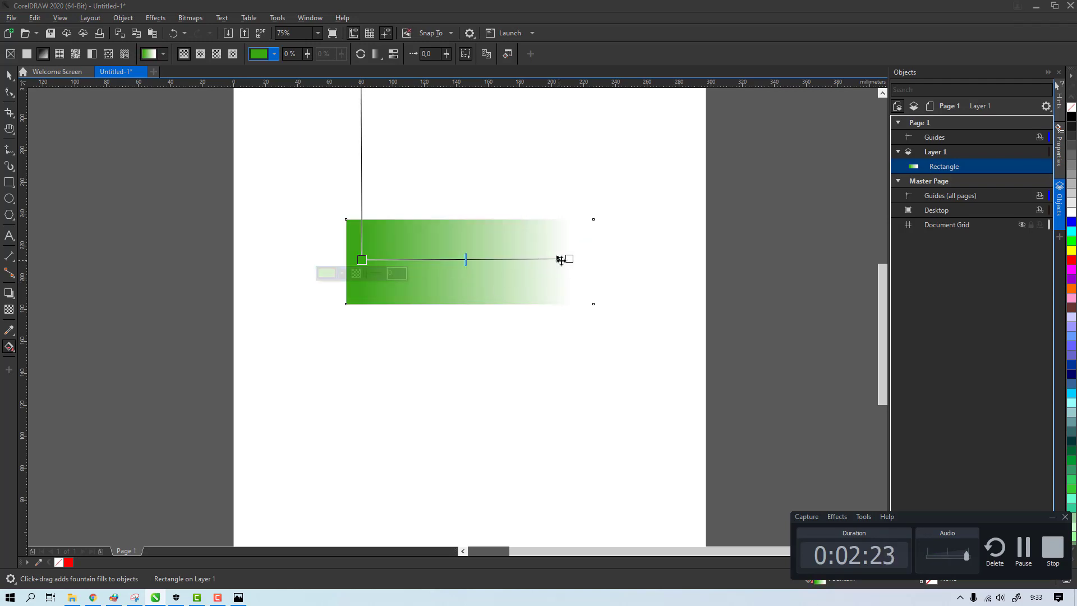
left_click(550, 273)
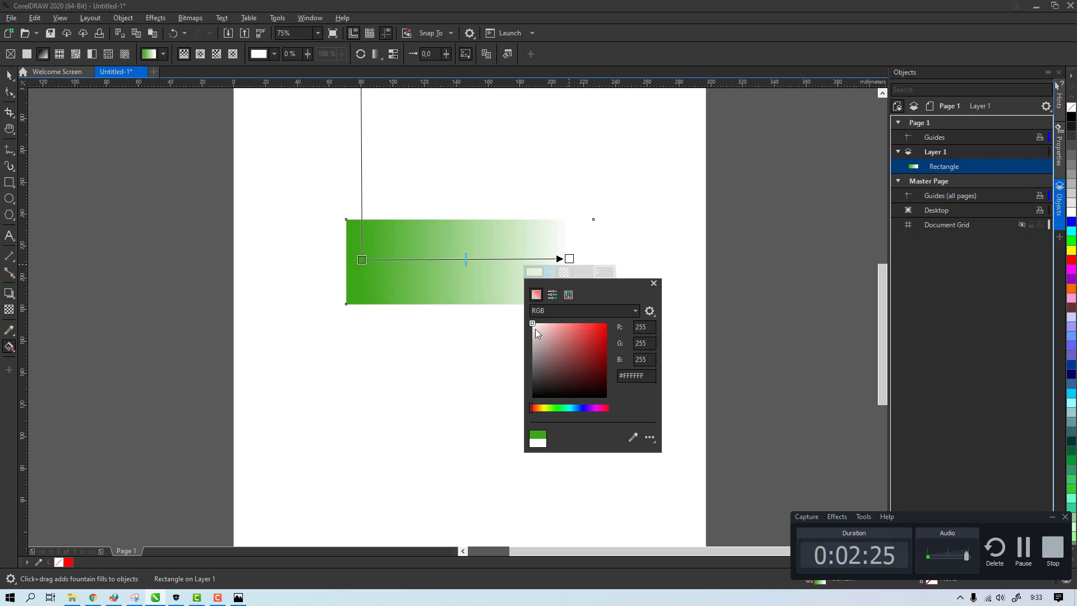
left_click(552, 407)
left_click(584, 354)
left_click(594, 334)
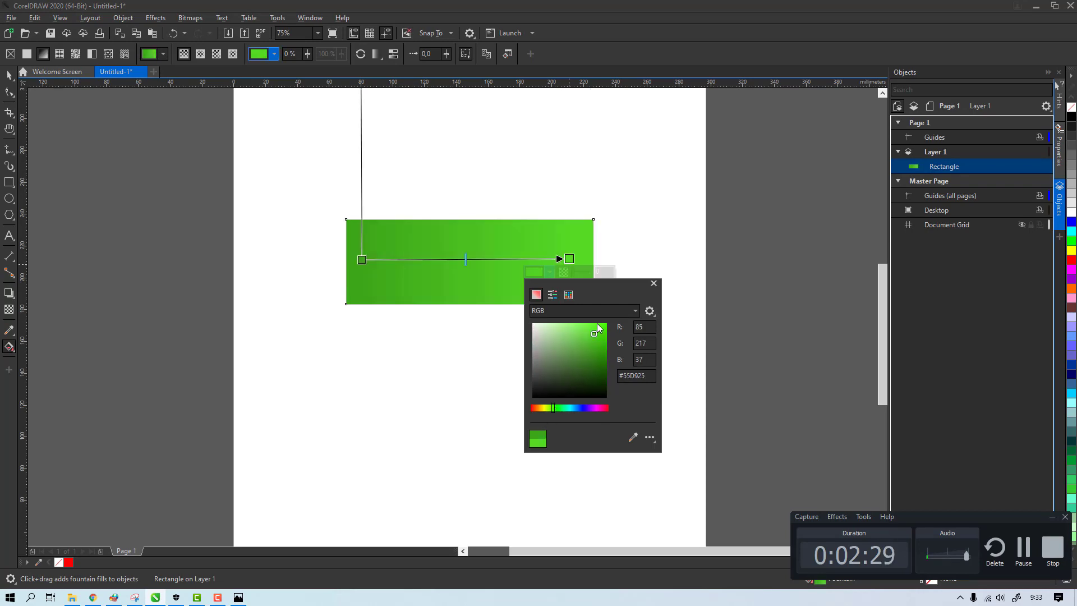
left_click(597, 324)
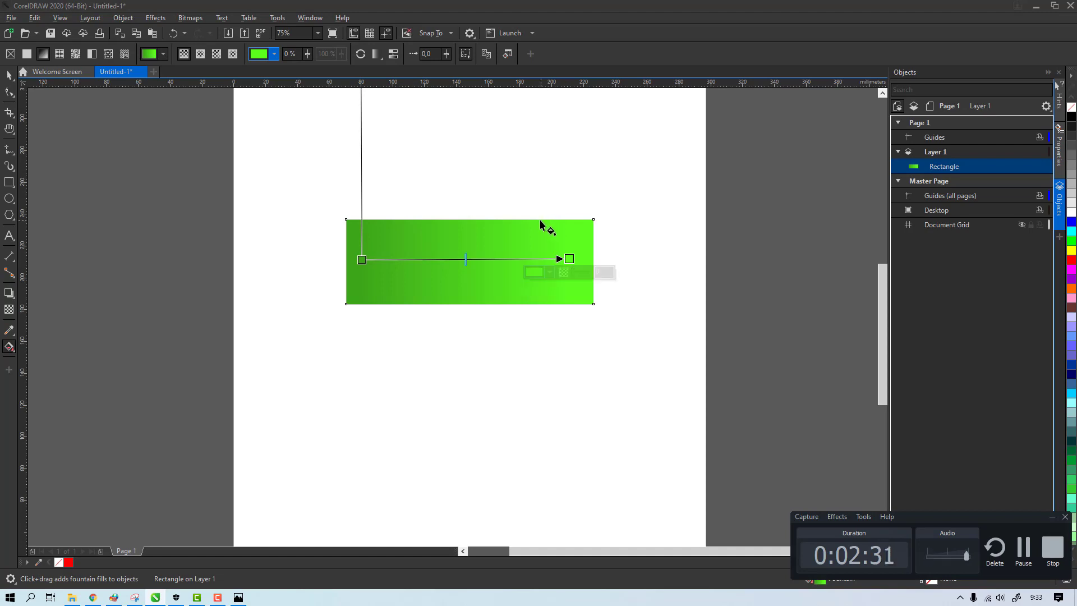
left_click(539, 202)
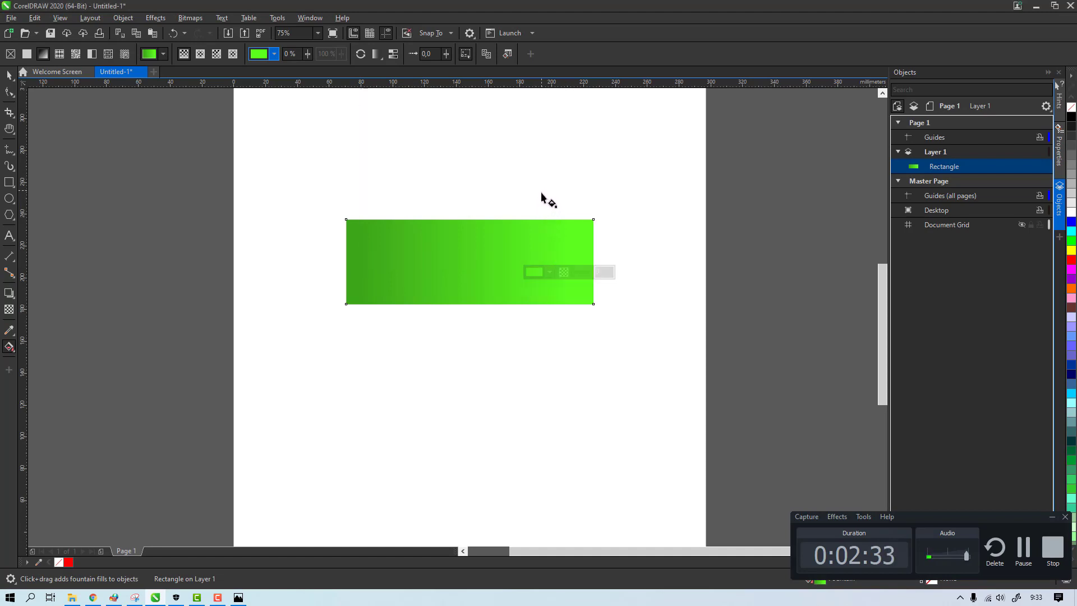
Step: Try the elliptical and conical fountain fill types on the green rectangle, finishing with the rectangular type
left_click(449, 236)
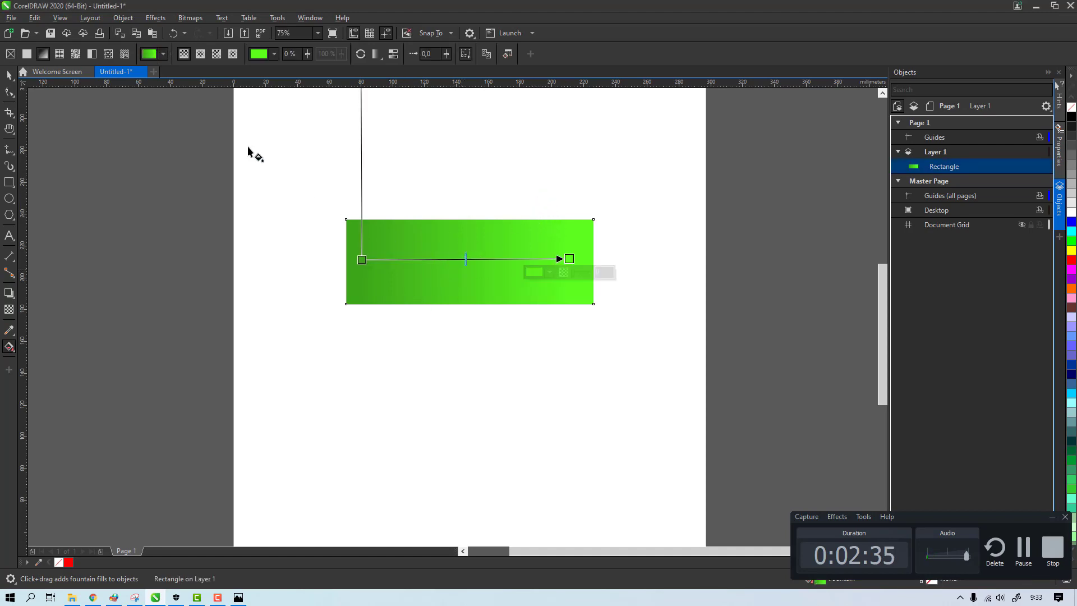
left_click(201, 59)
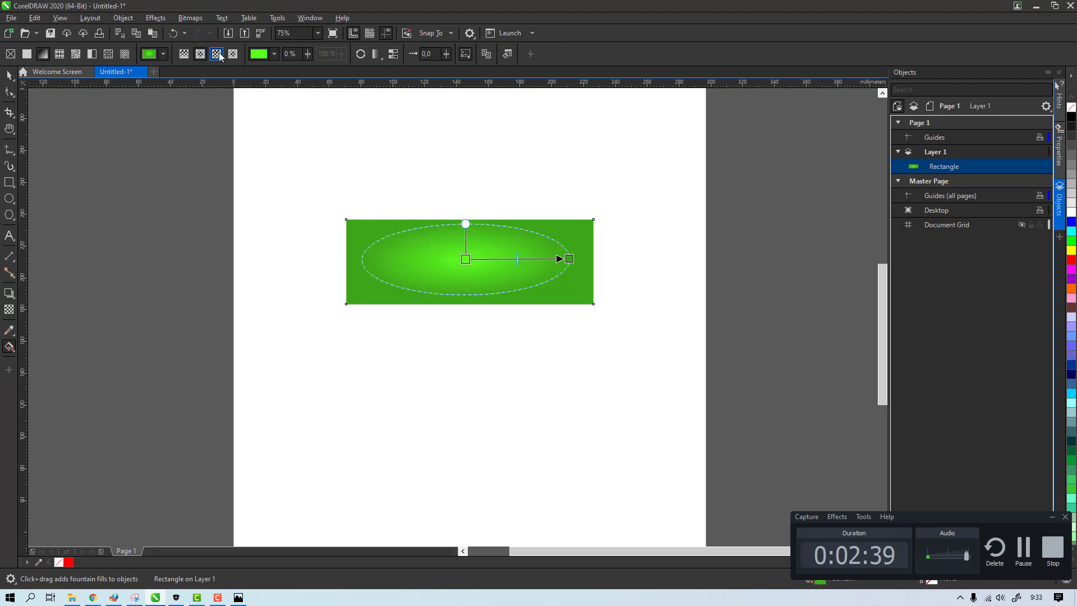
left_click(217, 53)
left_click(233, 54)
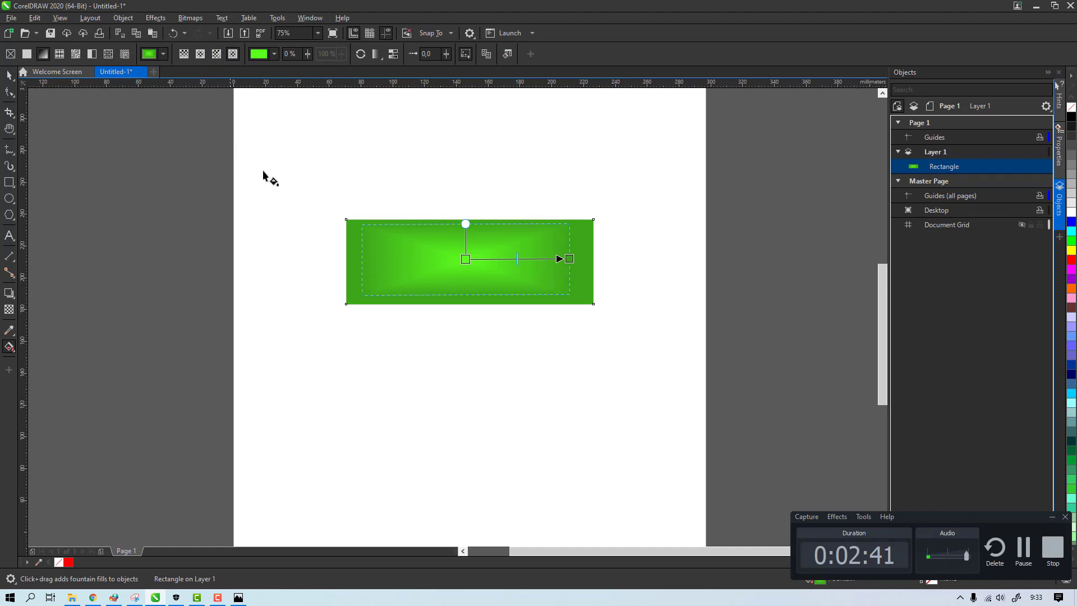
Step: Switch the rectangle's fountain fill back to linear and pull its end node slightly toward the start
left_click(200, 54)
left_click(183, 54)
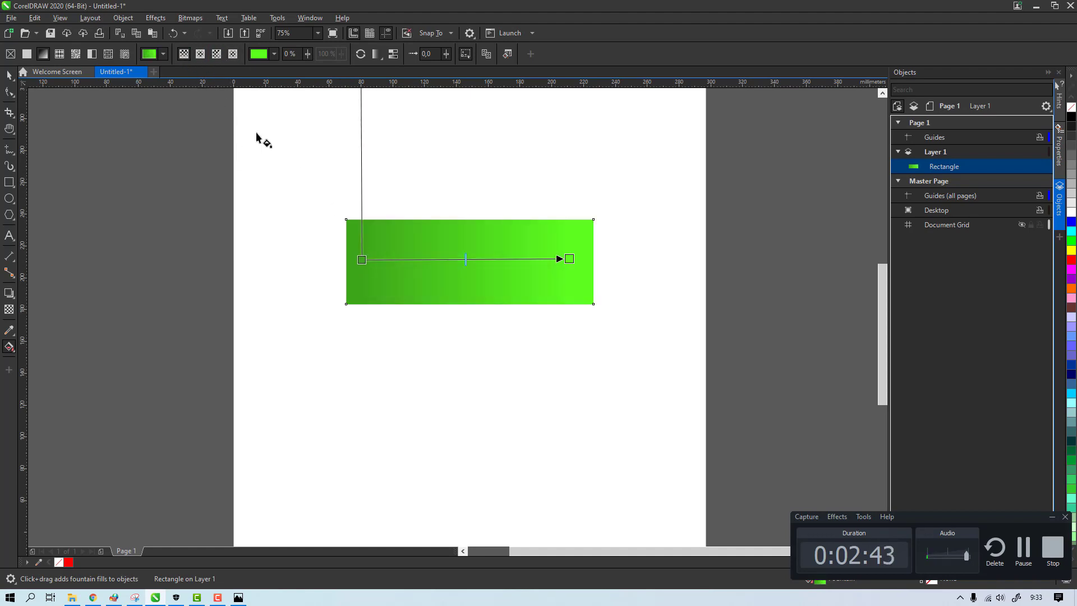
left_click_drag(568, 258, 563, 259)
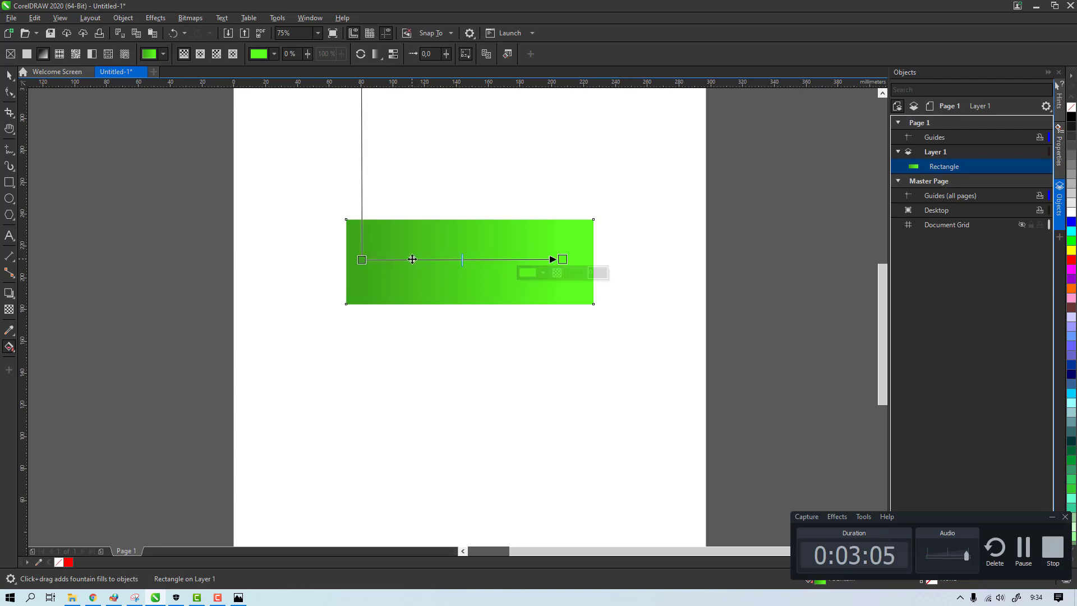
Step: Add color nodes at 25% and 75% along the gradient and change the 25% node to near-white #FFFFFC
double_click(411, 260)
double_click(514, 259)
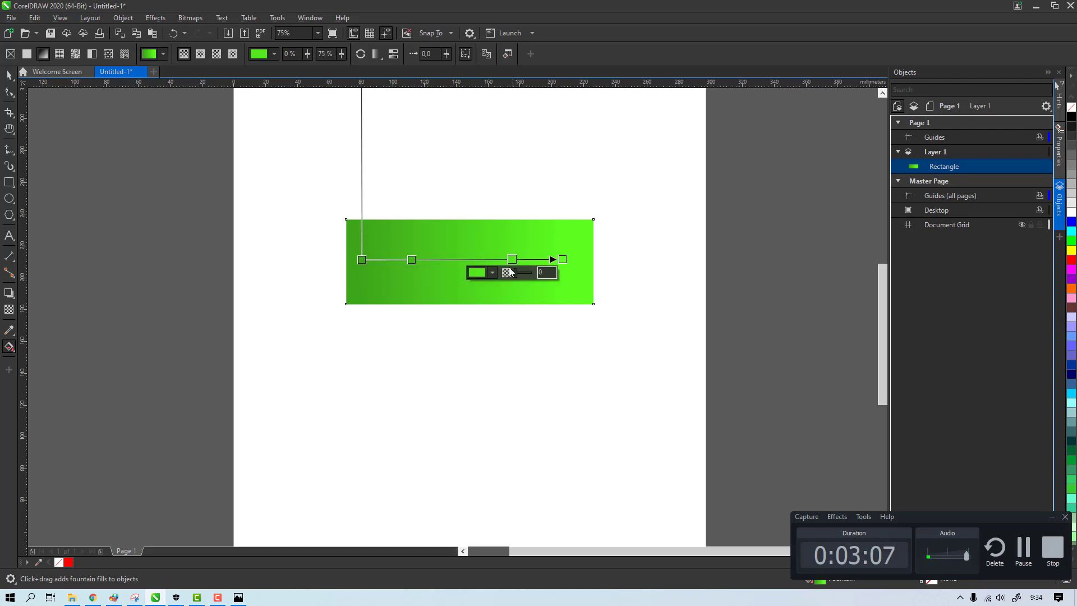
left_click(390, 274)
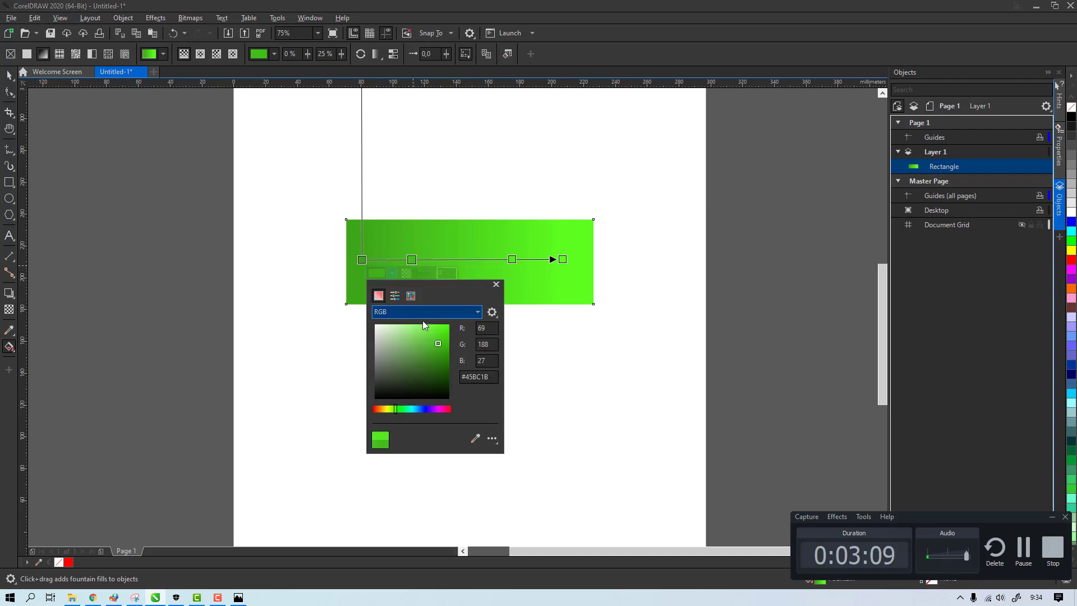
left_click(405, 410)
mouse_move(406, 410)
left_mouse_down()
mouse_move(415, 410)
mouse_move(386, 405)
left_mouse_up()
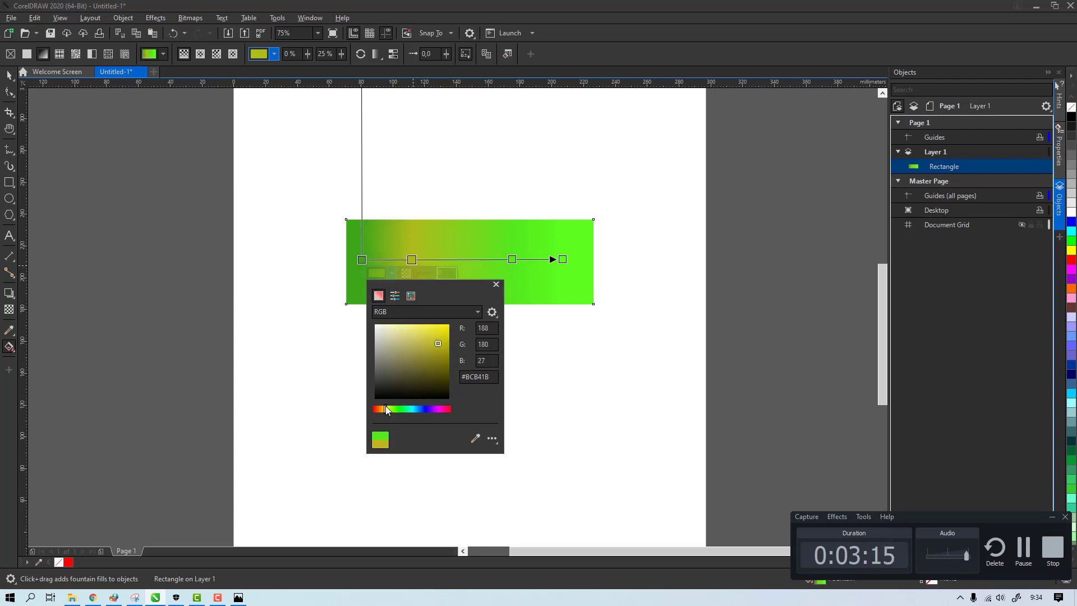
left_click(397, 349)
mouse_move(401, 337)
left_mouse_down()
mouse_move(372, 311)
mouse_move(373, 321)
left_mouse_up()
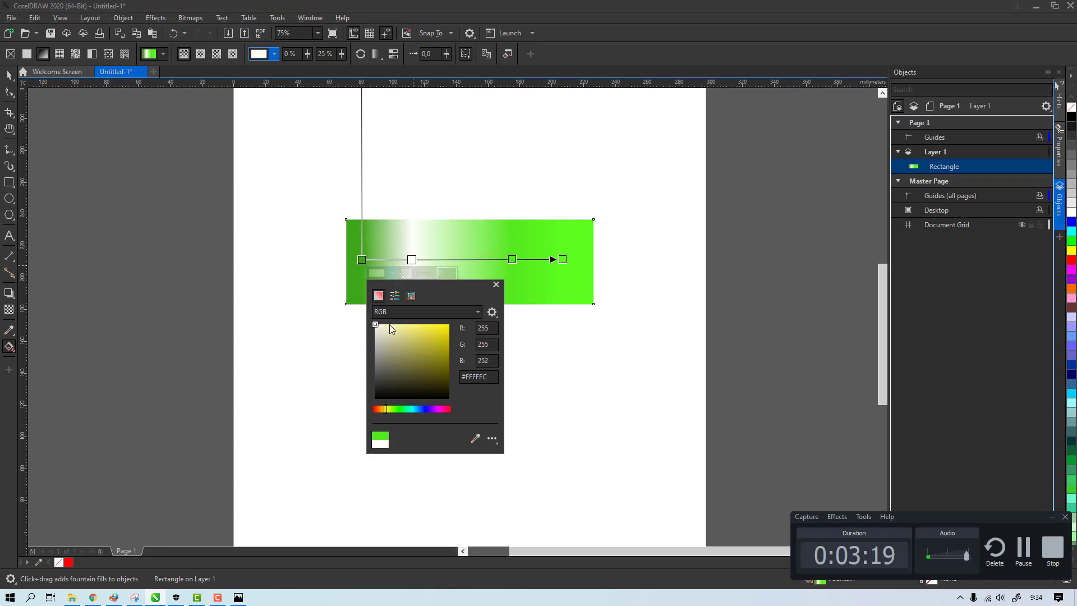
Step: Change the gradient's end node to turquoise #1FFFD2
left_click(563, 261)
left_click(531, 273)
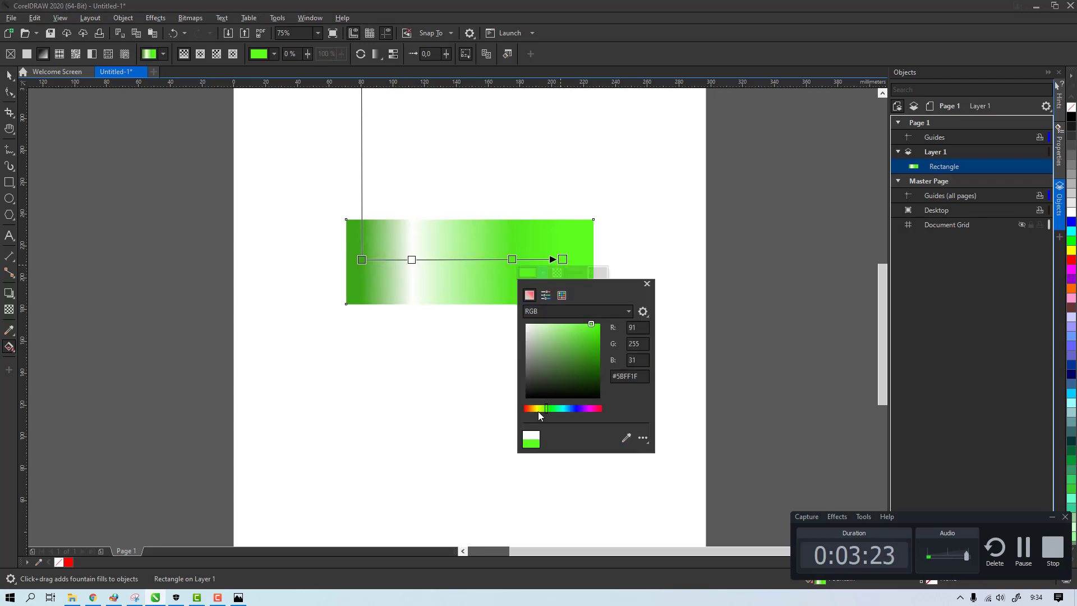
left_click_drag(547, 407, 560, 410)
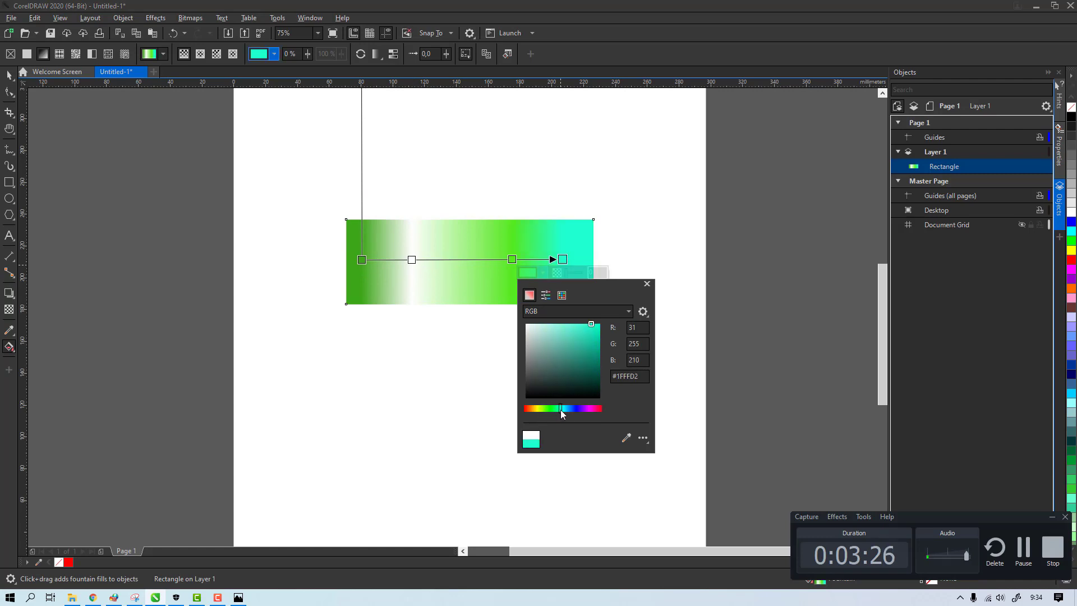
Step: Change the 75% node to blue-violet #4D1EE9 and shift it along the gradient to 66%
left_click(512, 259)
left_click(478, 273)
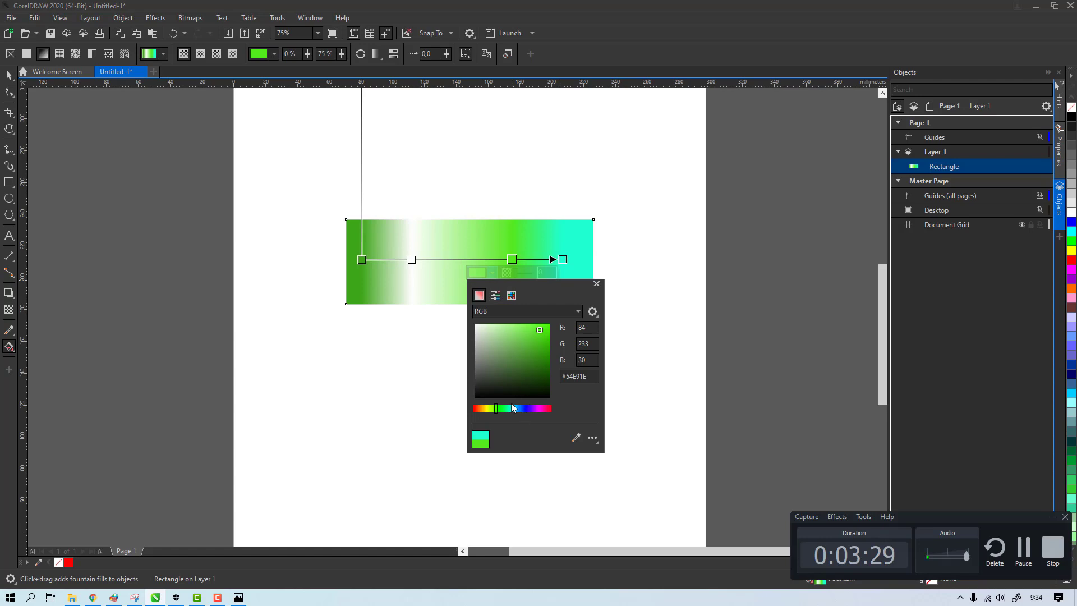
left_click_drag(512, 409, 527, 409)
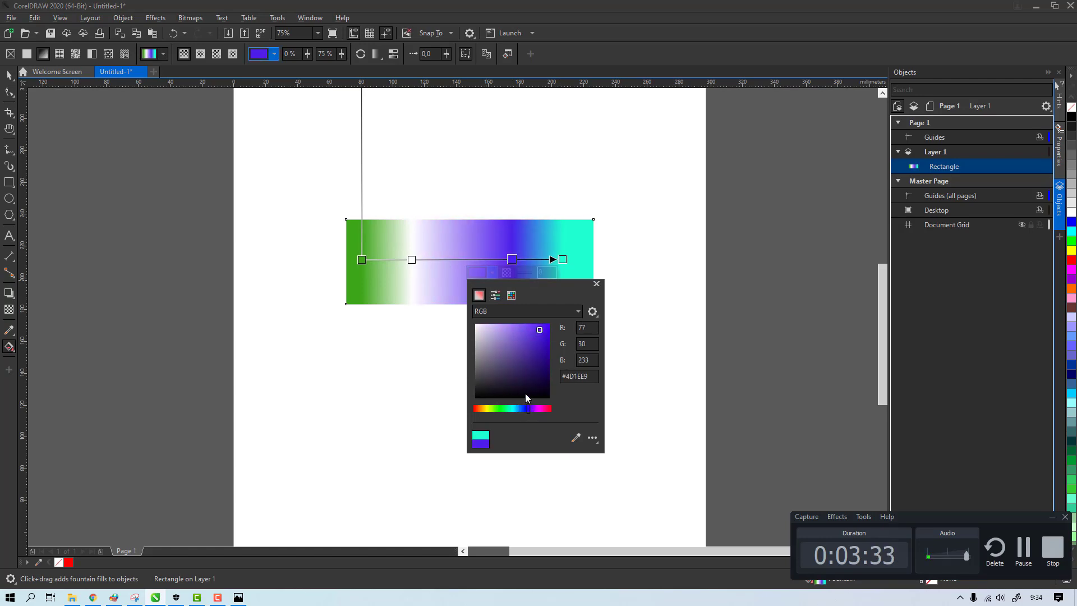
left_click_drag(511, 259, 494, 259)
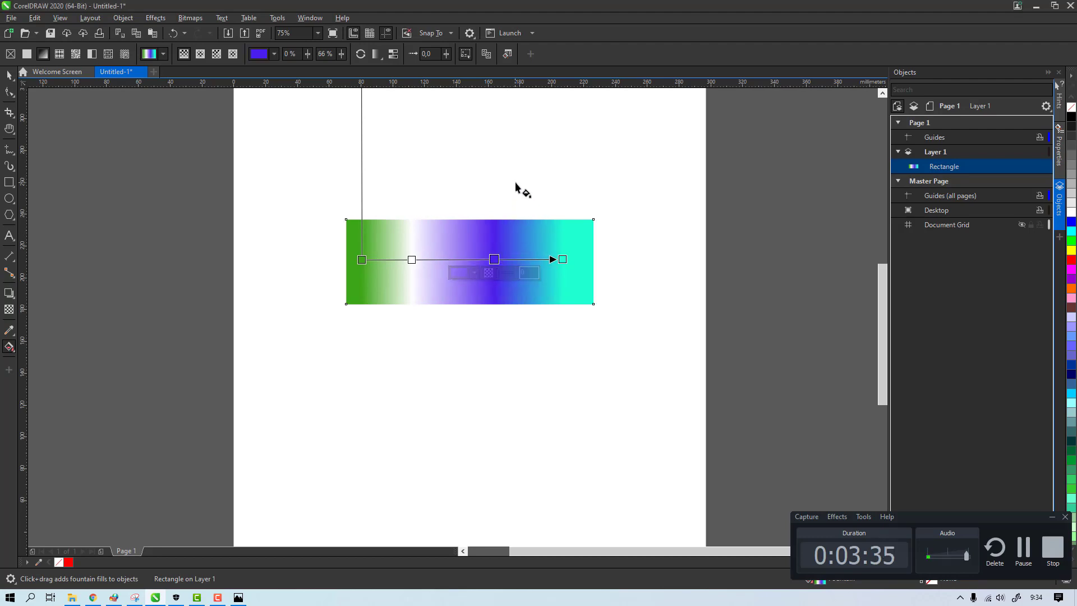
left_click(516, 186)
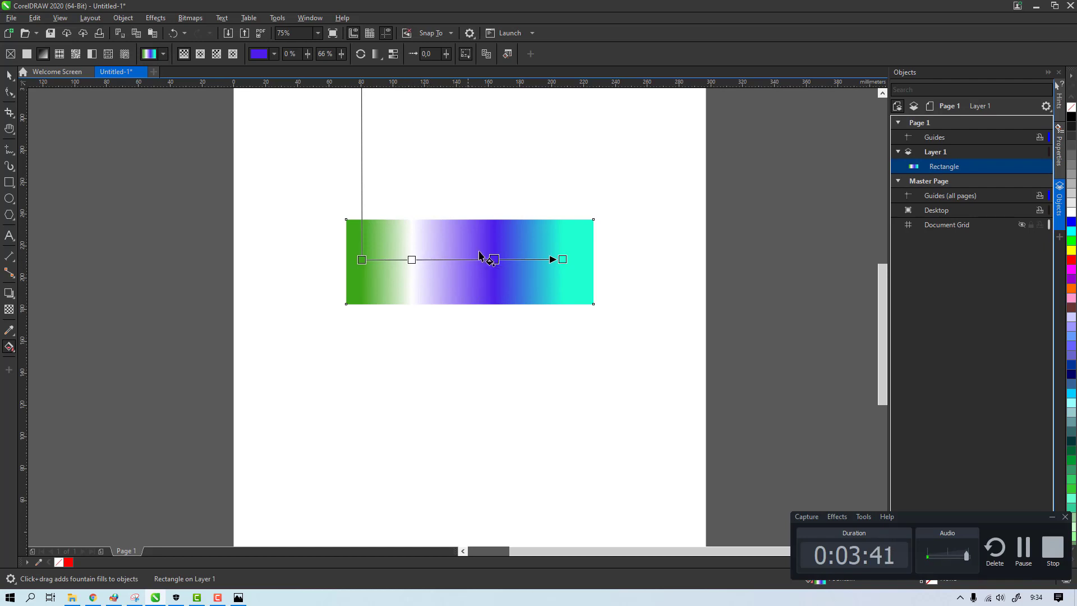
Step: Angle the gradient diagonally by moving its start node above the rectangle and its end node down near the lower edge
left_click_drag(362, 259, 405, 191)
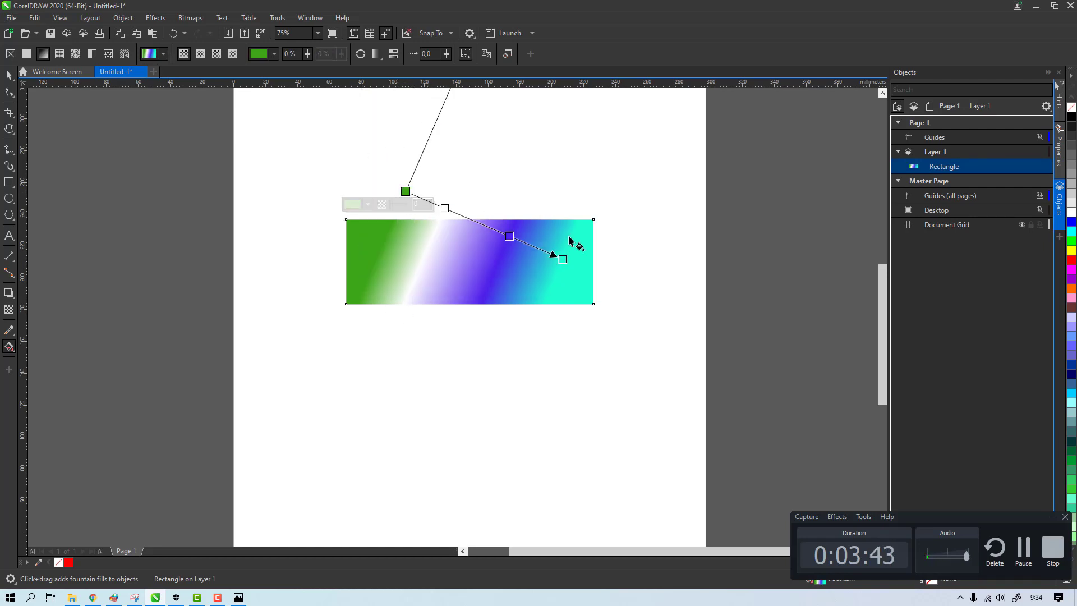
left_click_drag(561, 258, 531, 298)
left_click(556, 178)
key("space")
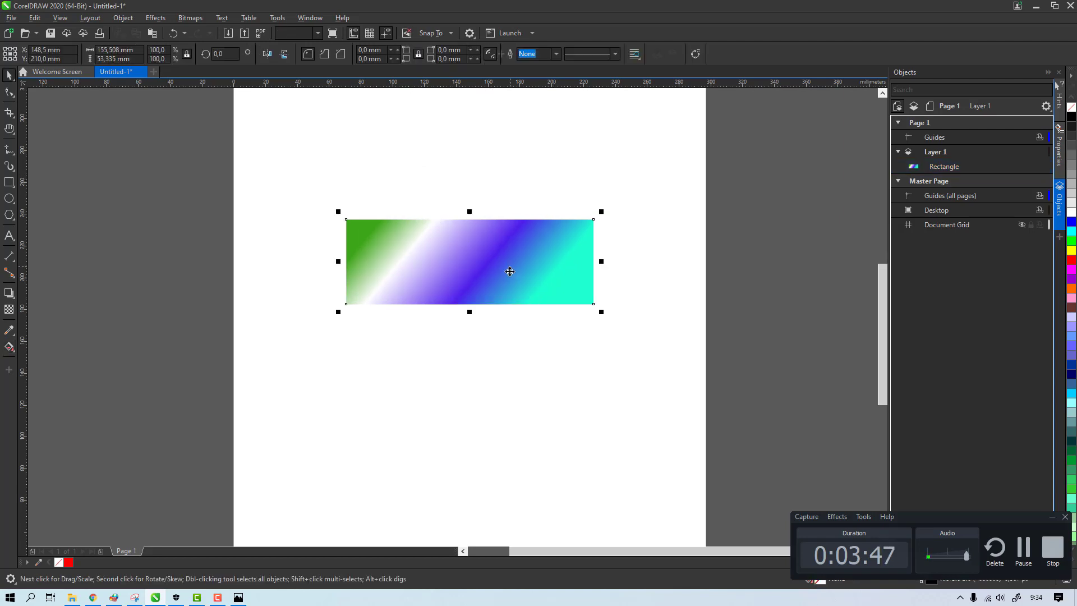
Step: Move the gradient rectangle straight up the page to about Y 282 mm
left_click(533, 355)
left_click(528, 256)
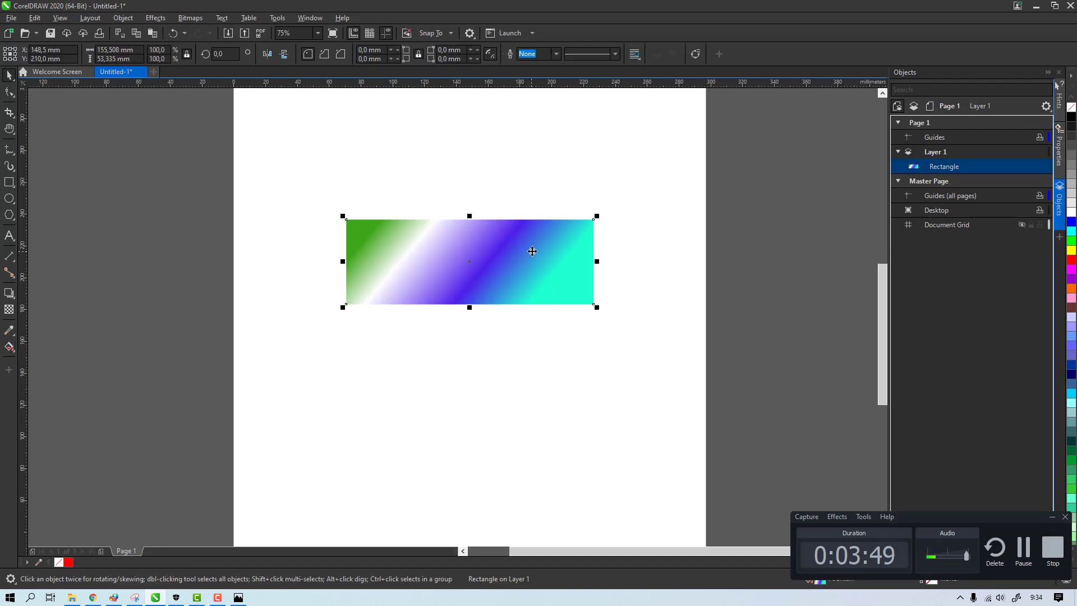
left_click_drag(514, 276, 513, 209)
left_click(542, 298)
left_click(538, 220)
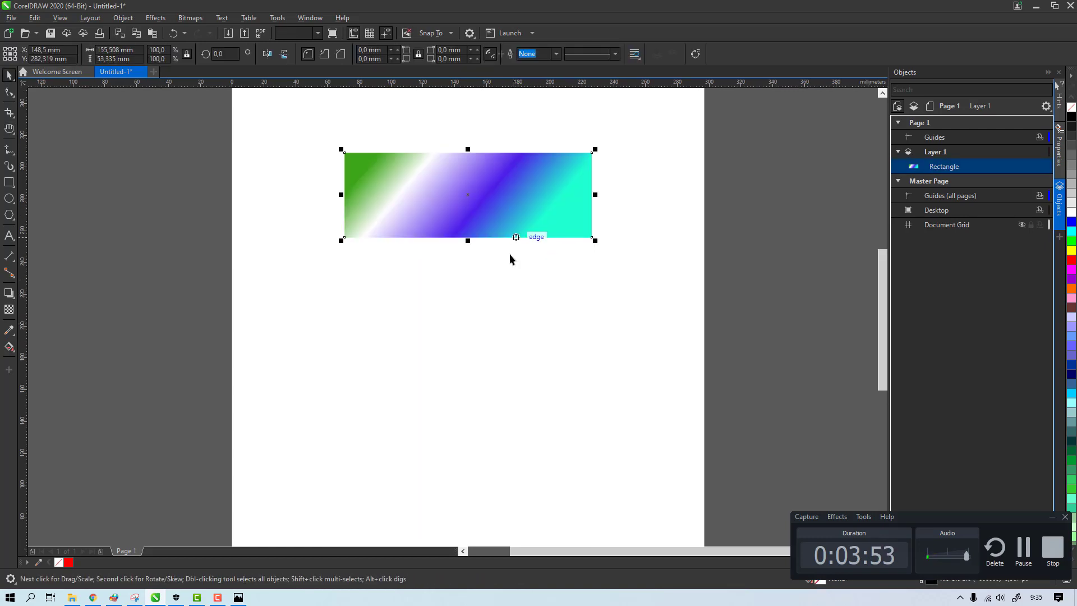
left_click(509, 254)
left_click(534, 215)
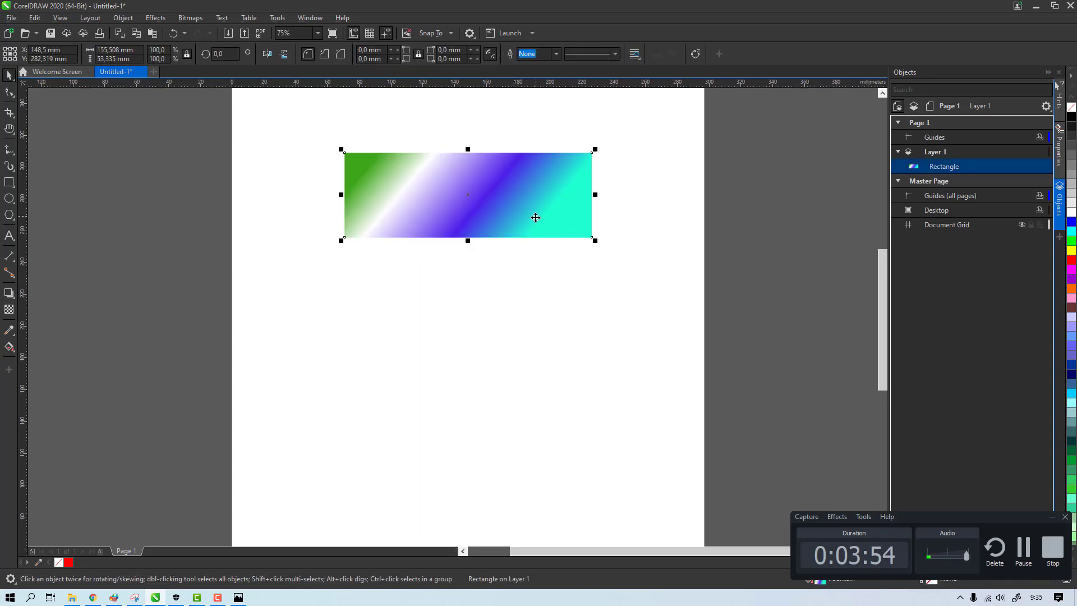
Step: Draw a second rectangle about 136 by 46 mm below the gradient rectangle
left_click(9, 182)
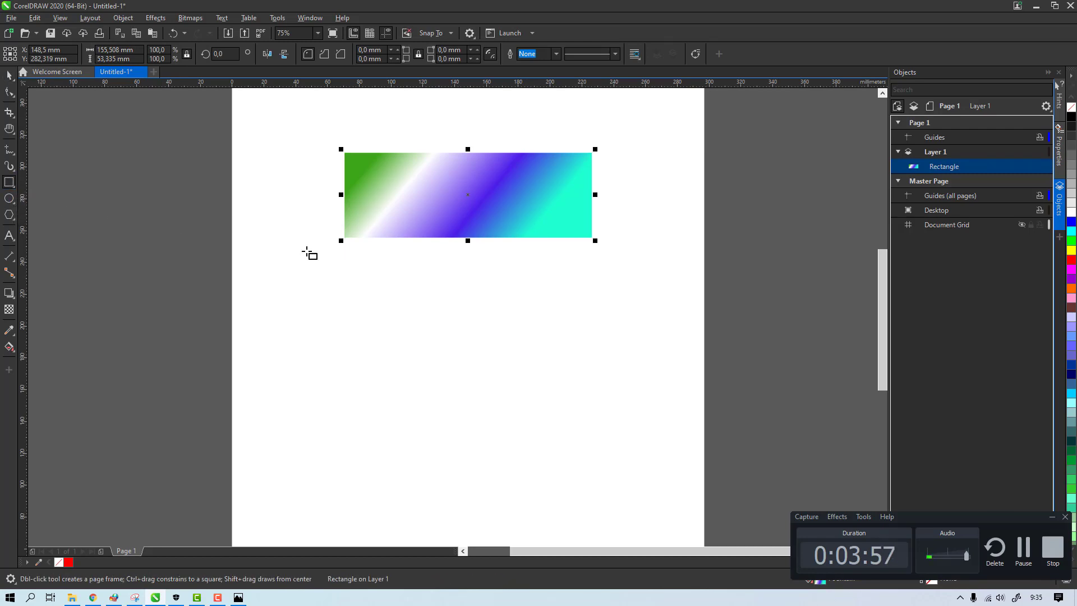
mouse_move(365, 281)
left_mouse_down()
mouse_move(581, 384)
mouse_move(581, 353)
left_mouse_up()
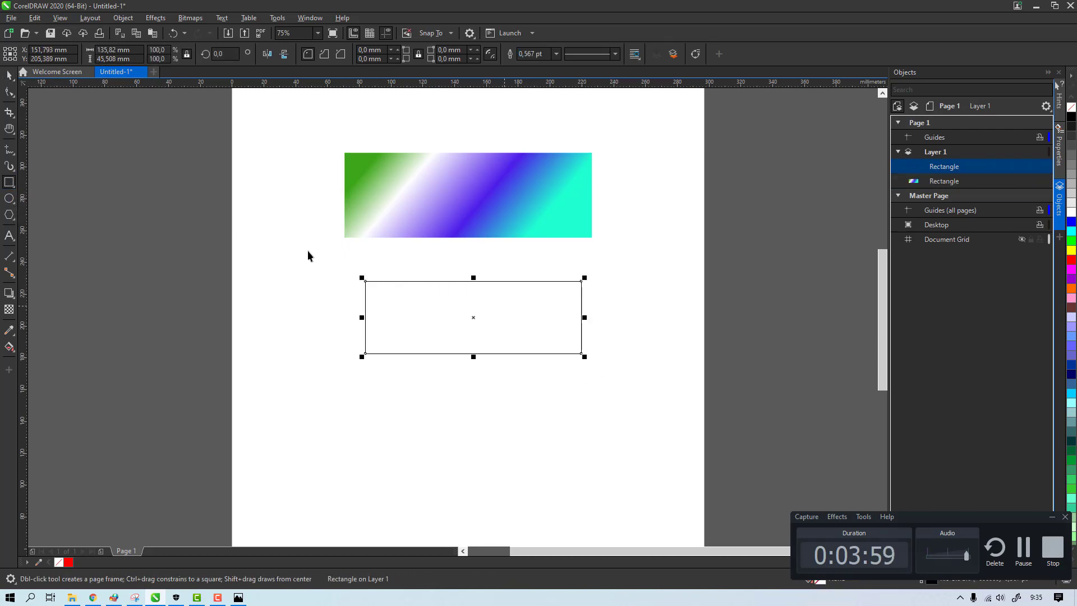
left_click(10, 75)
left_click(398, 337)
left_click(414, 354)
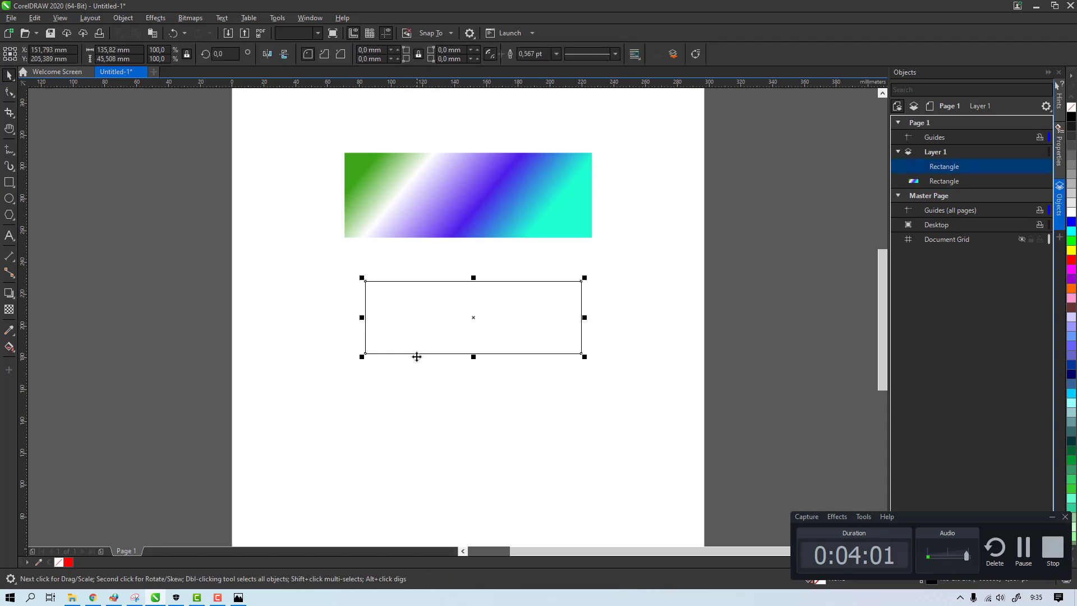
left_click(433, 361)
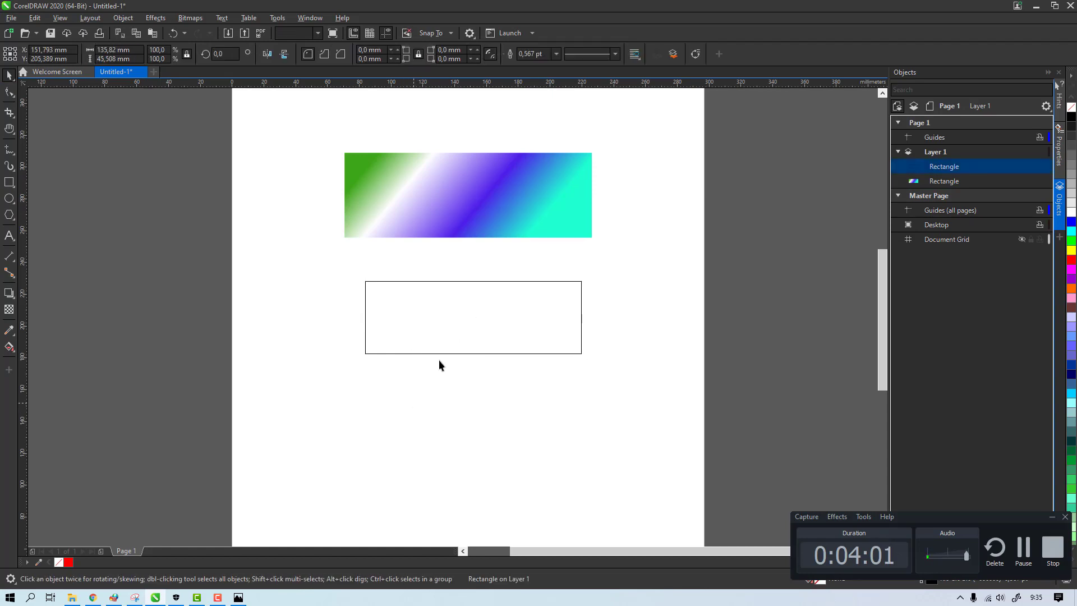
Step: Fill the second rectangle with red and remove its outline
left_click(447, 326)
left_click(69, 562)
right_click(59, 562)
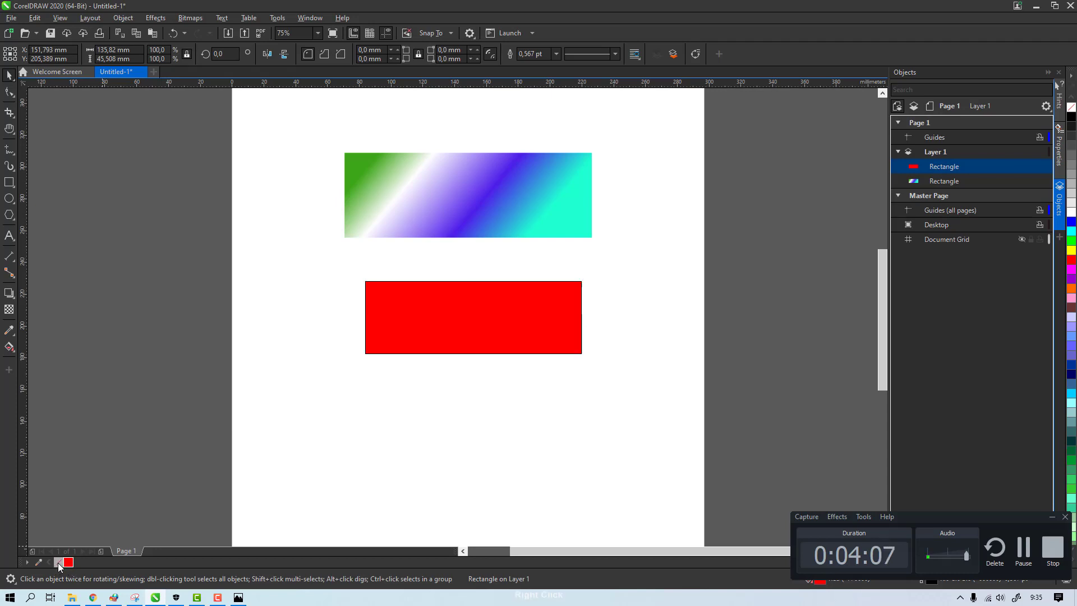
left_click(418, 336)
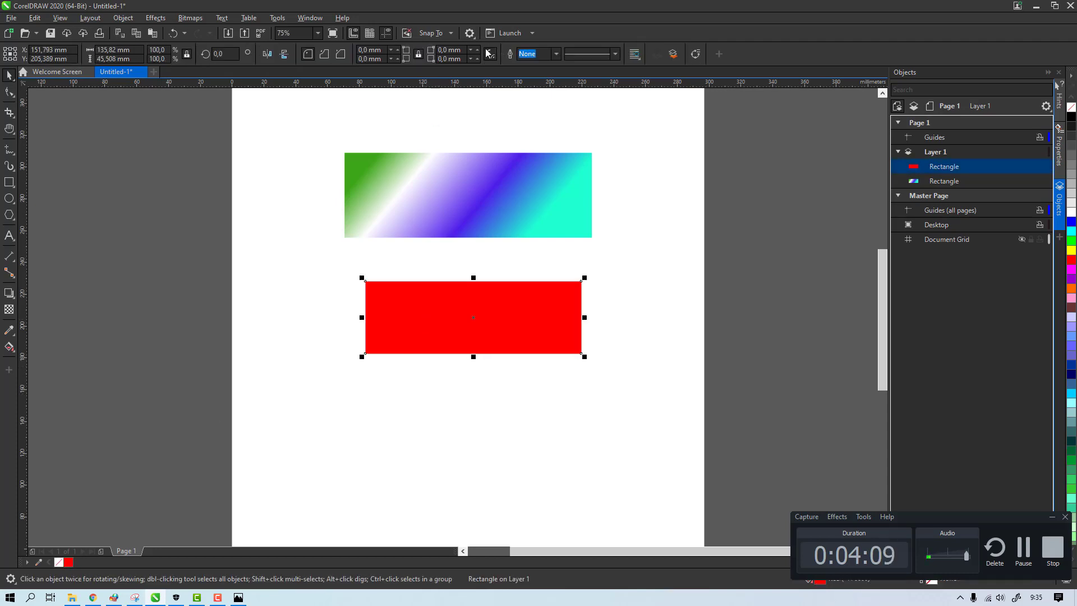
Step: Give the red rectangle a 10.0 pt outline, trying 4.0 pt first
left_click(557, 54)
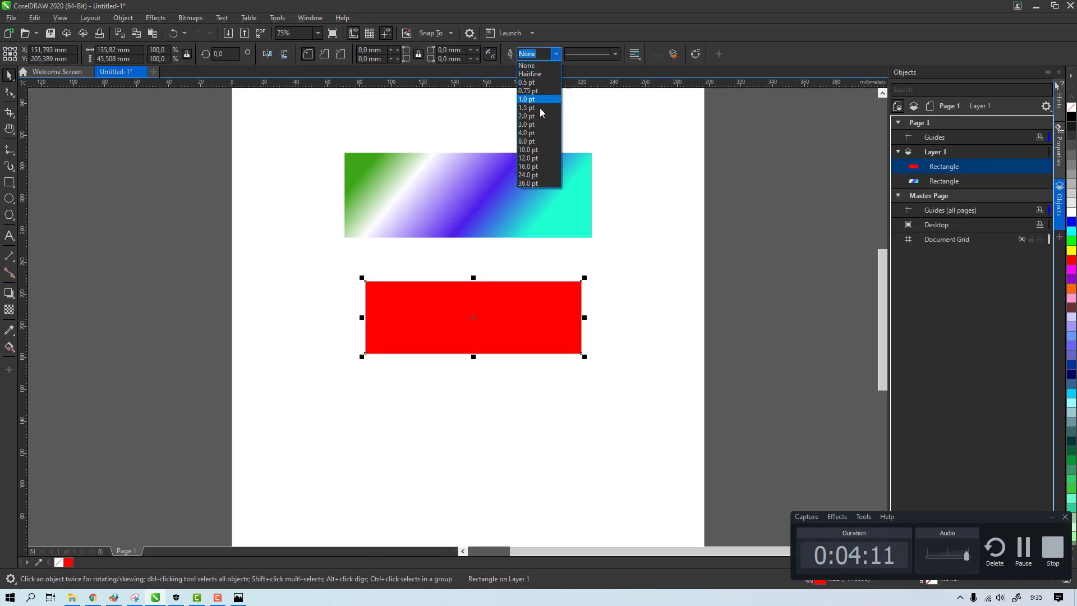
left_click(527, 133)
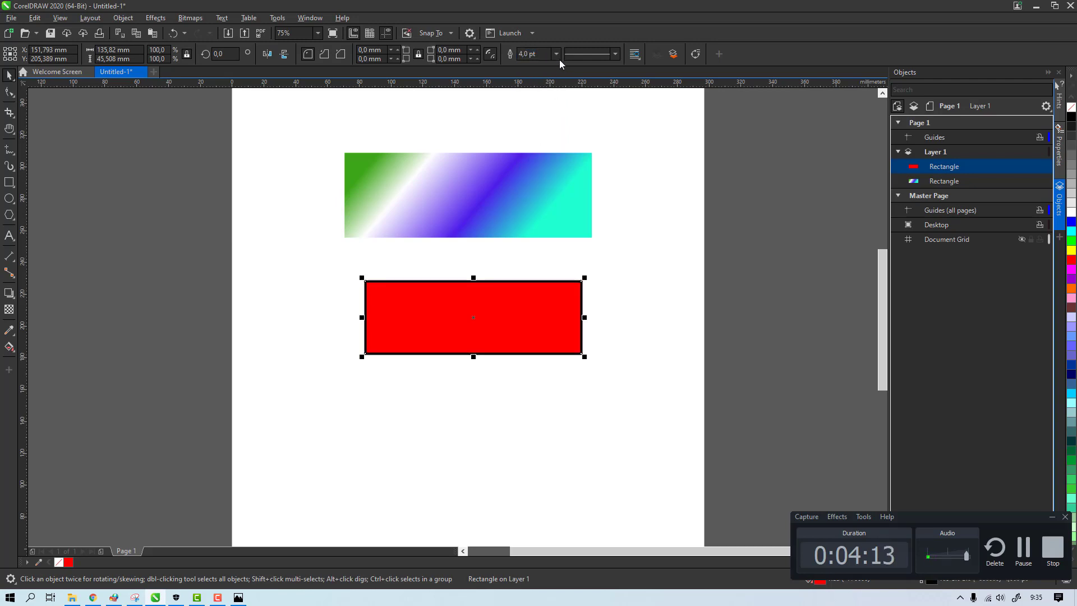
left_click(556, 54)
left_click(533, 159)
left_click(588, 269)
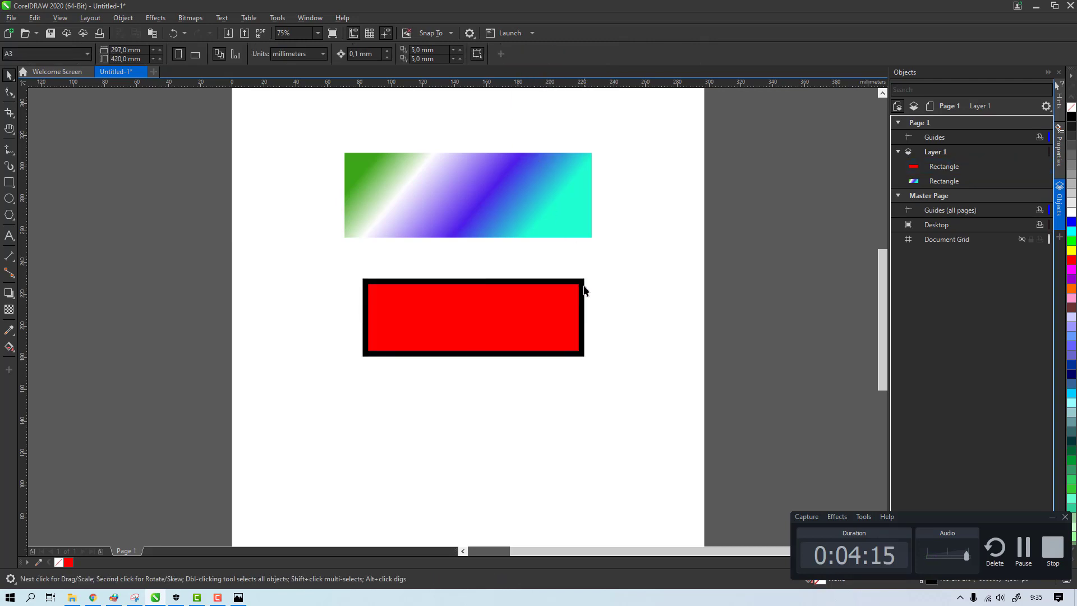
left_click(583, 290)
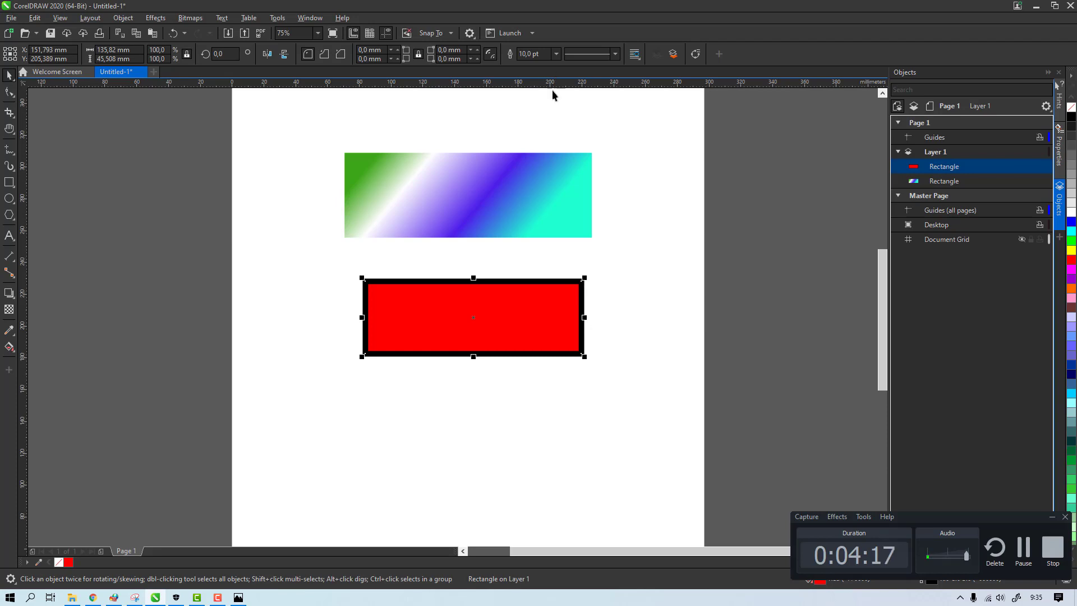
Step: Move the outlined red rectangle slightly down the page and undo the move
left_click(1051, 517)
left_click(536, 254)
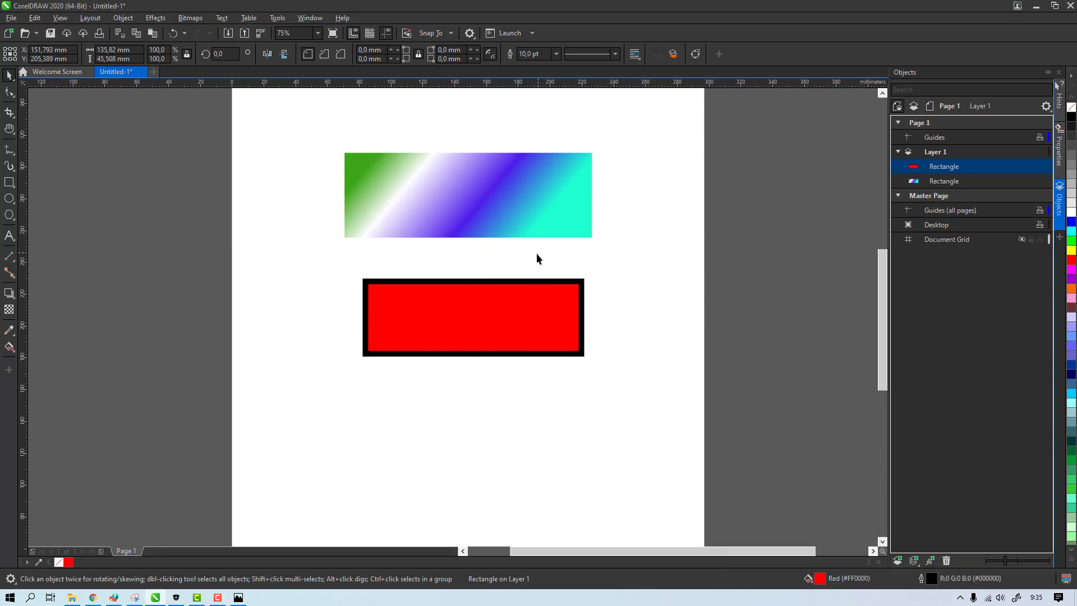
left_click(528, 282)
left_click_drag(528, 282, 528, 303)
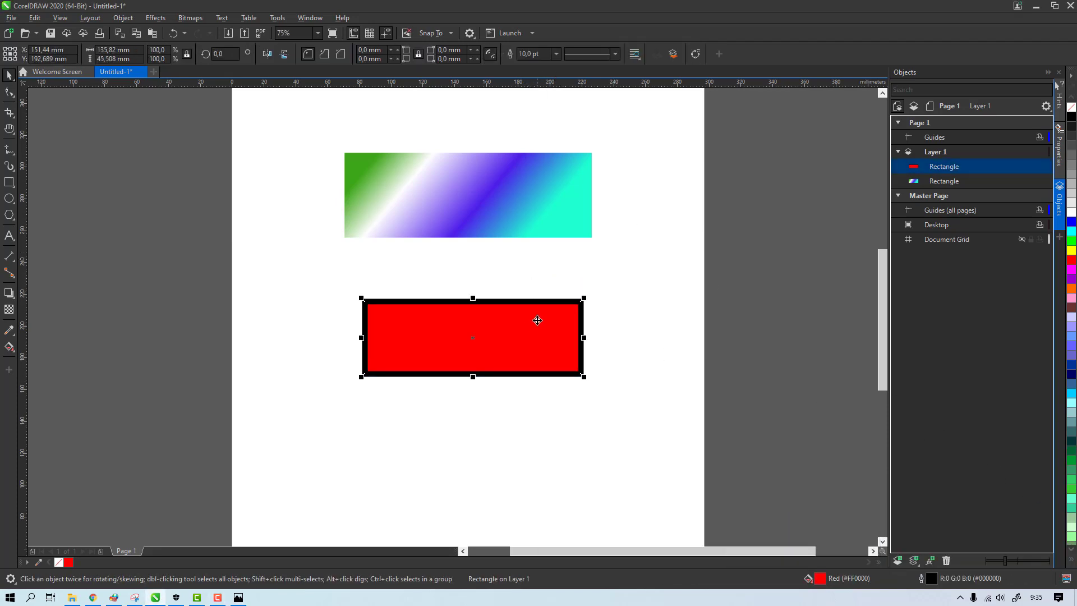
key("ctrl+z")
left_click(502, 380)
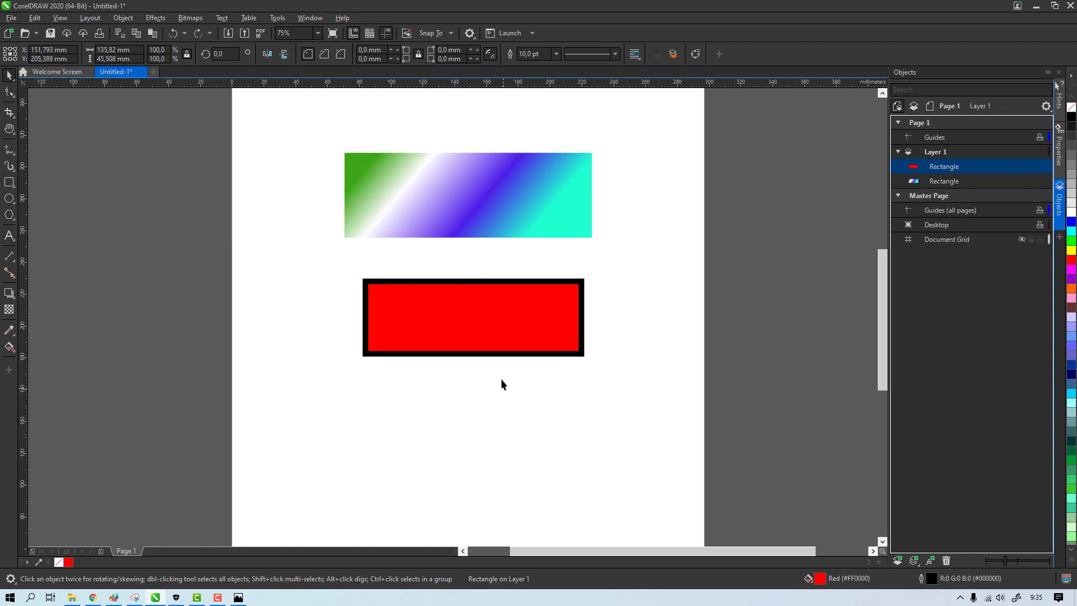
Step: Convert the red rectangle's outline to a separate object, try moving that frame away, and undo the move
left_click(512, 343)
key("ctrl+shift+q")
mouse_move(525, 294)
left_mouse_down()
mouse_move(532, 272)
mouse_move(534, 285)
left_mouse_up()
key("ctrl+z")
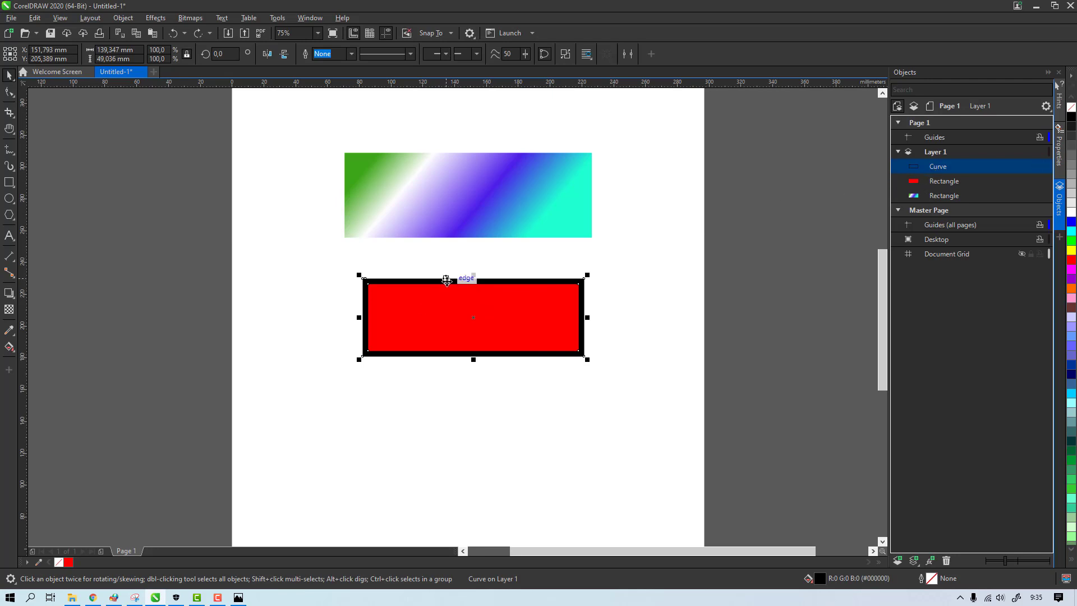
Step: Apply a black-to-white linear fountain fill horizontally across the converted outline frame with Interactive Fill
left_click(16, 355)
left_click(35, 348)
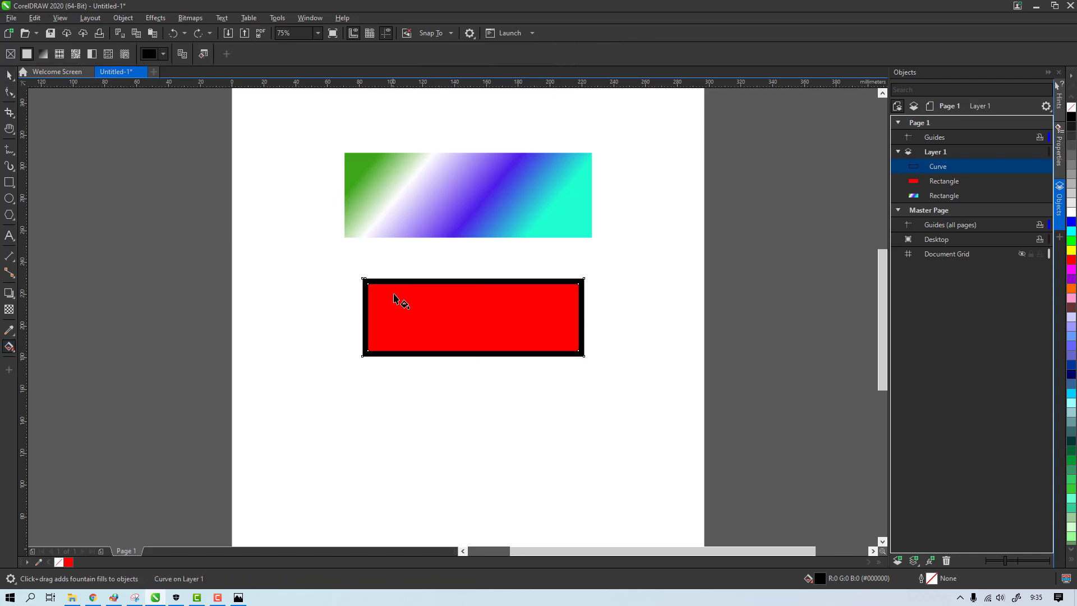
left_click_drag(395, 294, 519, 292)
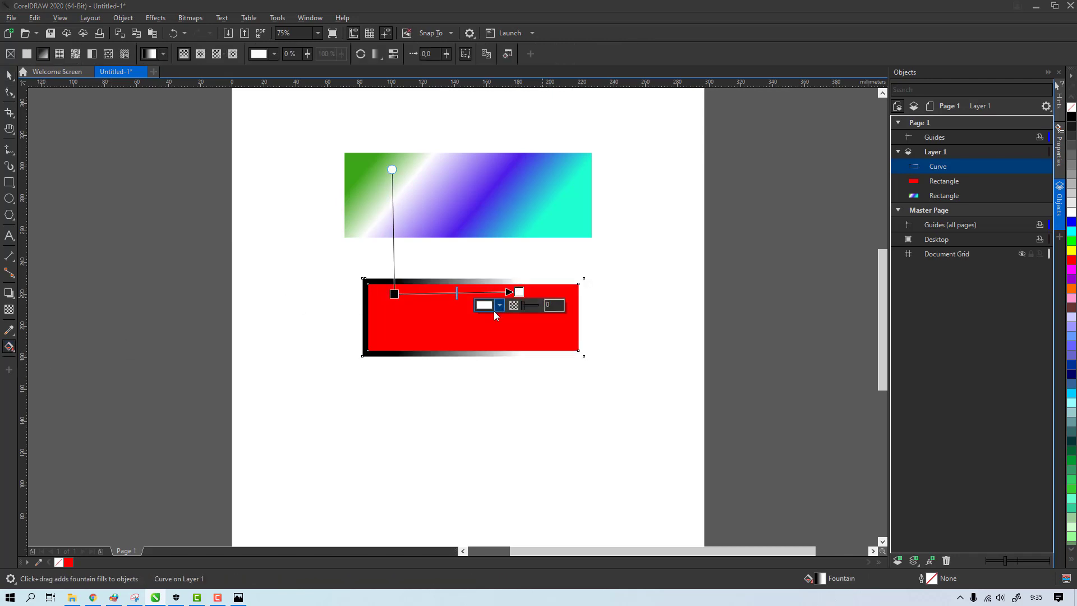
Step: Change the white end node of the frame's gradient to a teal green
left_click(499, 306)
left_click(514, 441)
left_click(543, 368)
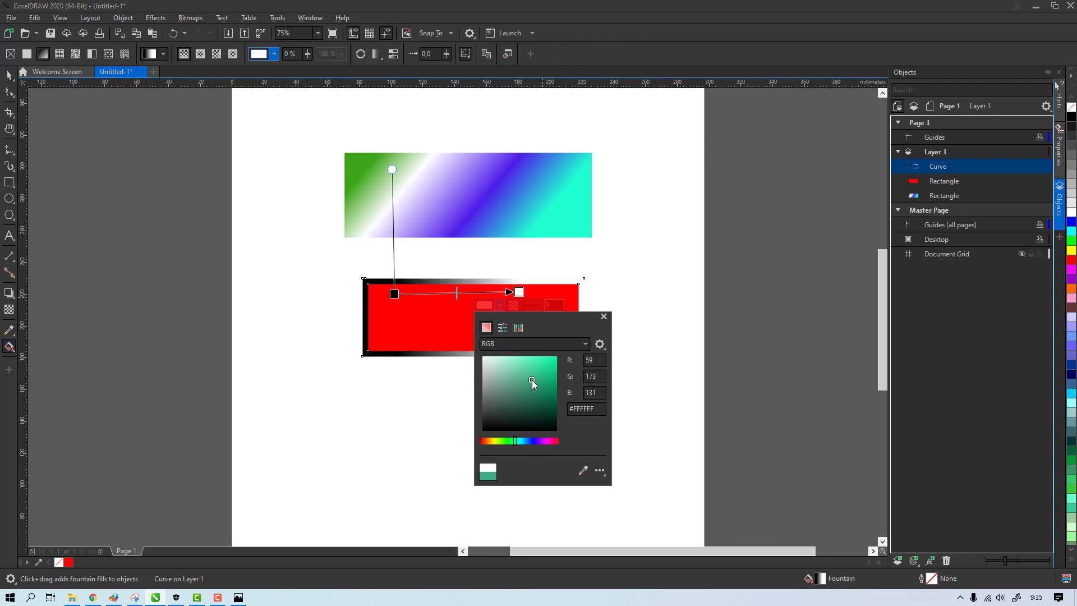
left_click(395, 294)
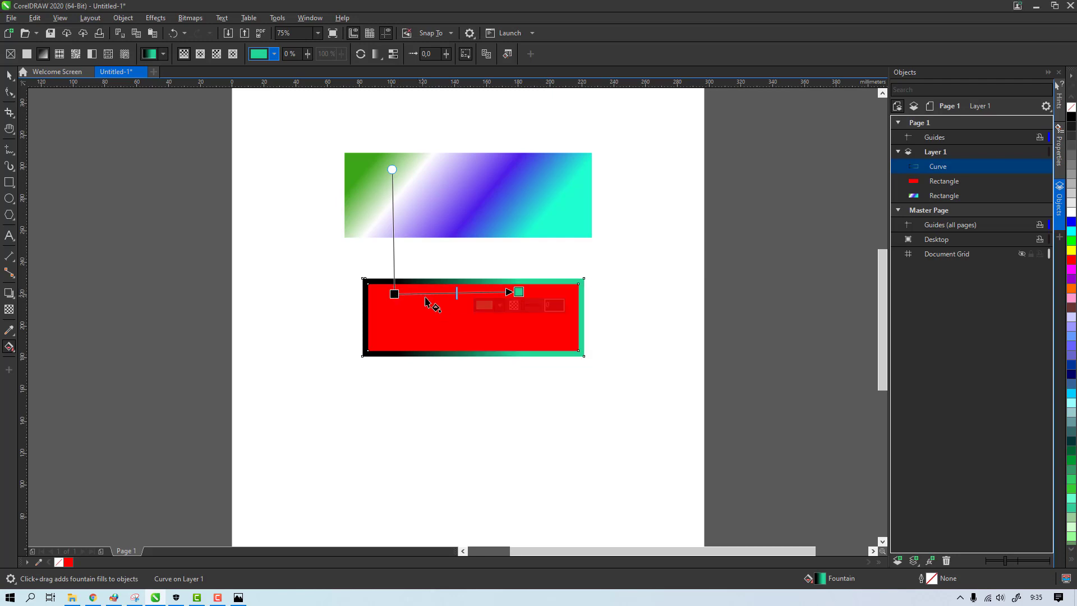
Step: Add a white color node between black and teal in the frame's gradient and extend the gradient's ends outward toward the frame's sides
double_click(427, 294)
left_click(398, 306)
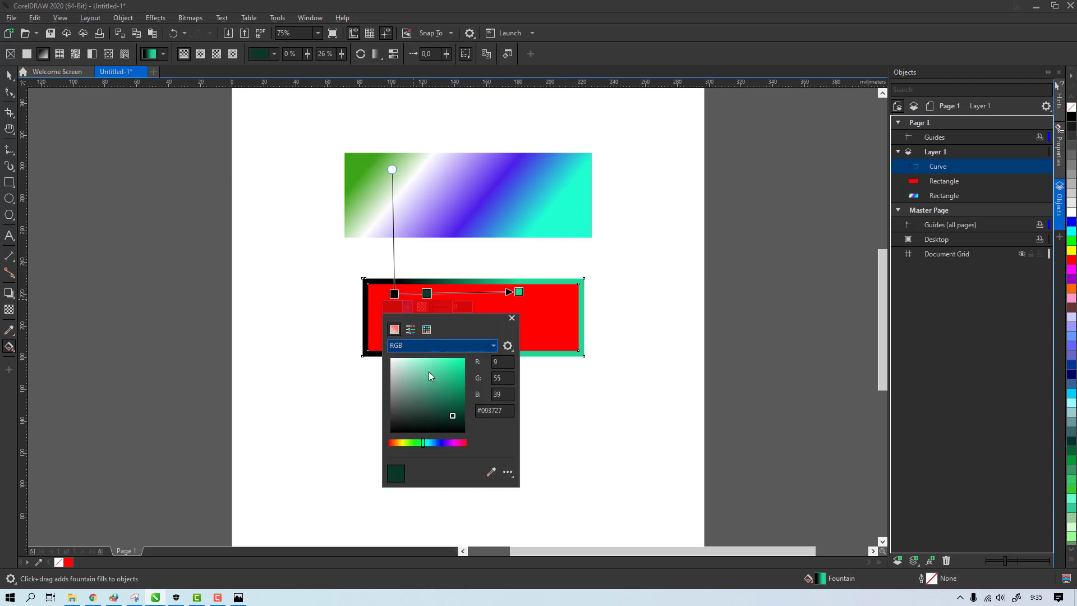
left_click(393, 359)
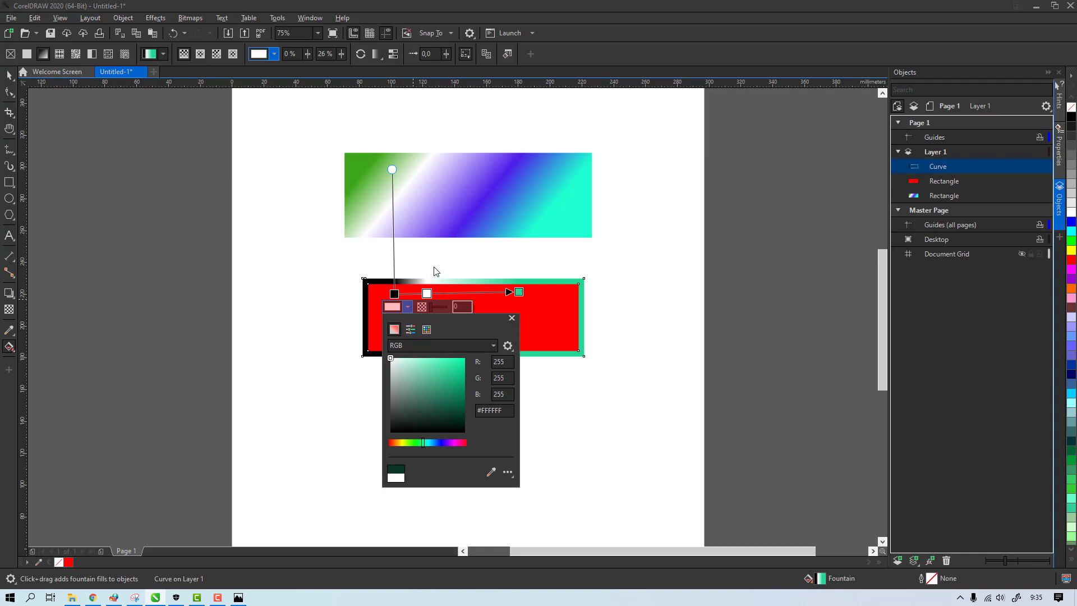
left_click_drag(395, 294, 365, 294)
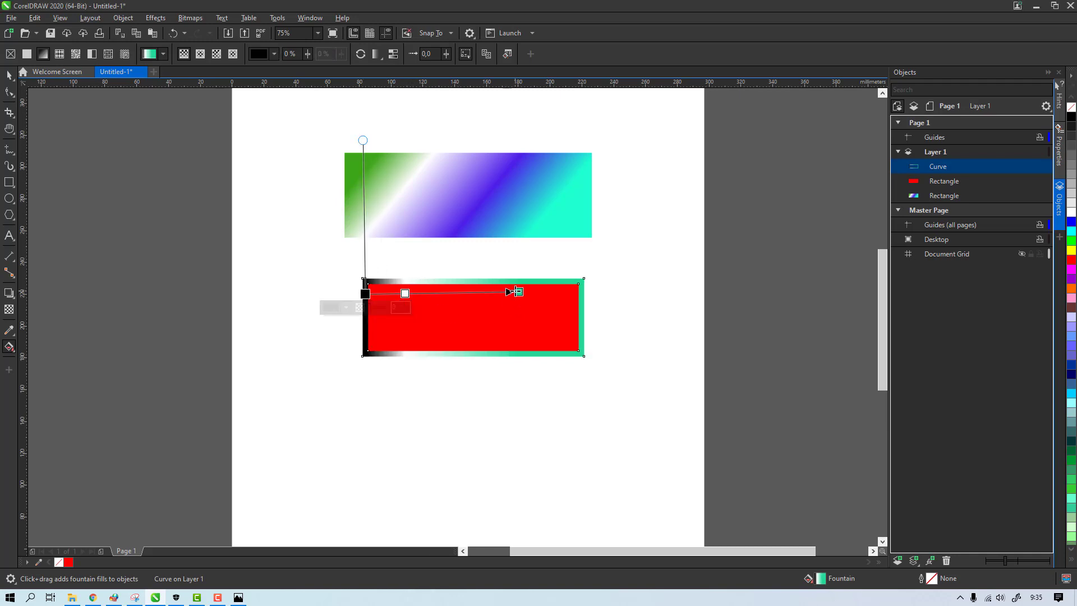
left_click(456, 275)
key("space")
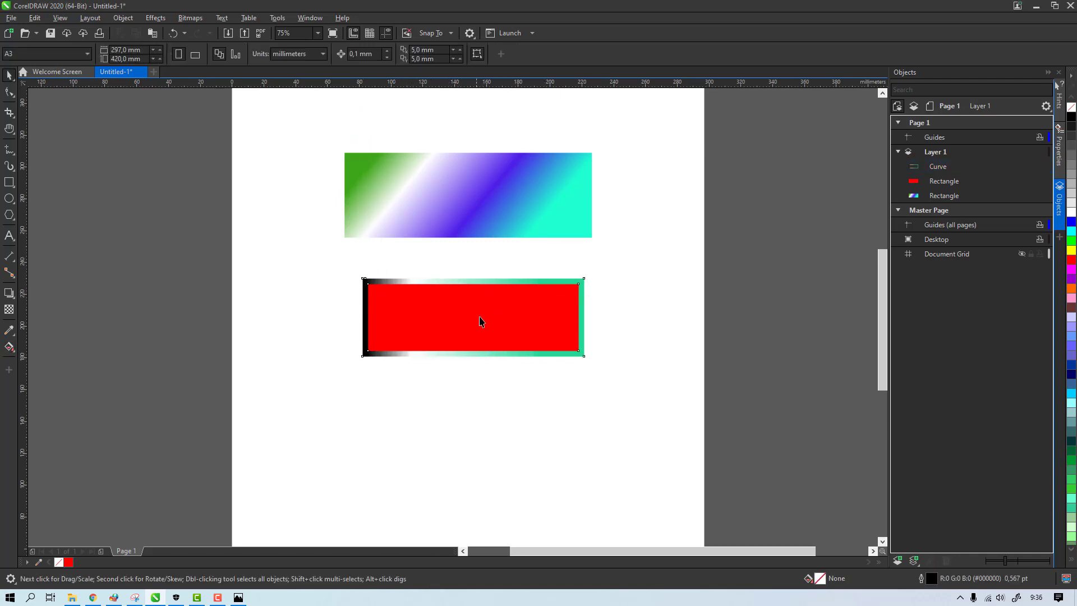
Step: Try a cyan fill on the red rectangle and a move of the gradient frame, and undo both changes
left_click(481, 321)
left_click(1072, 232)
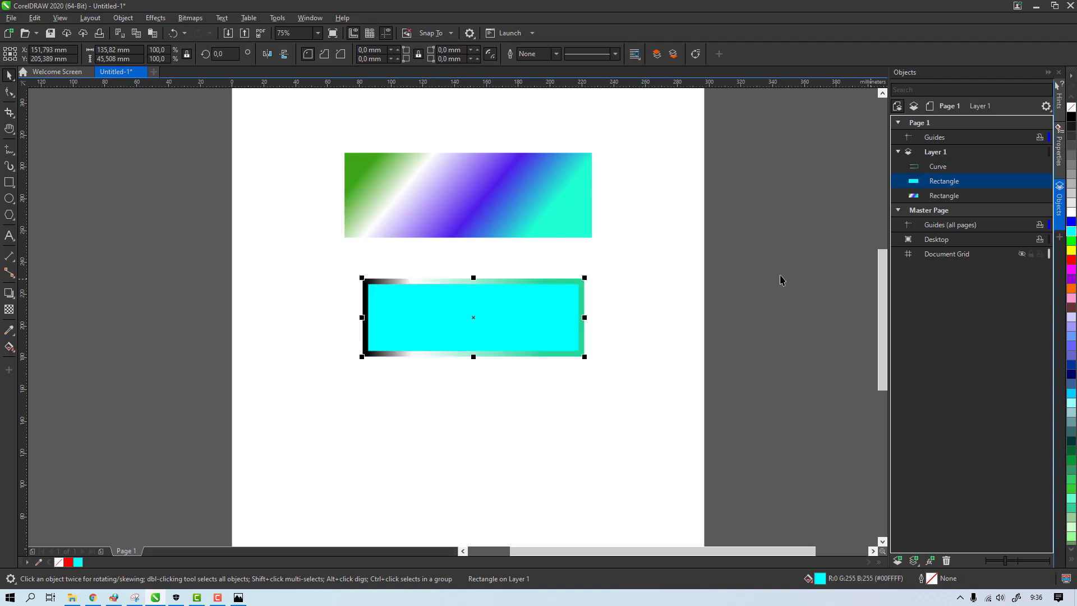
left_click(607, 257)
key("ctrl+z")
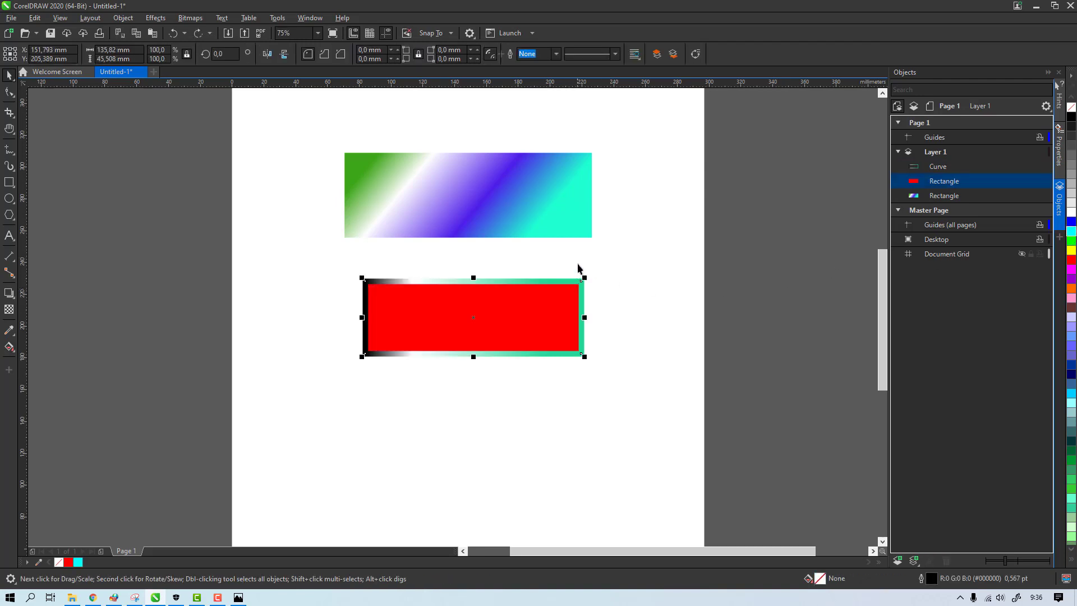
left_click_drag(569, 283, 585, 257)
key("ctrl+z")
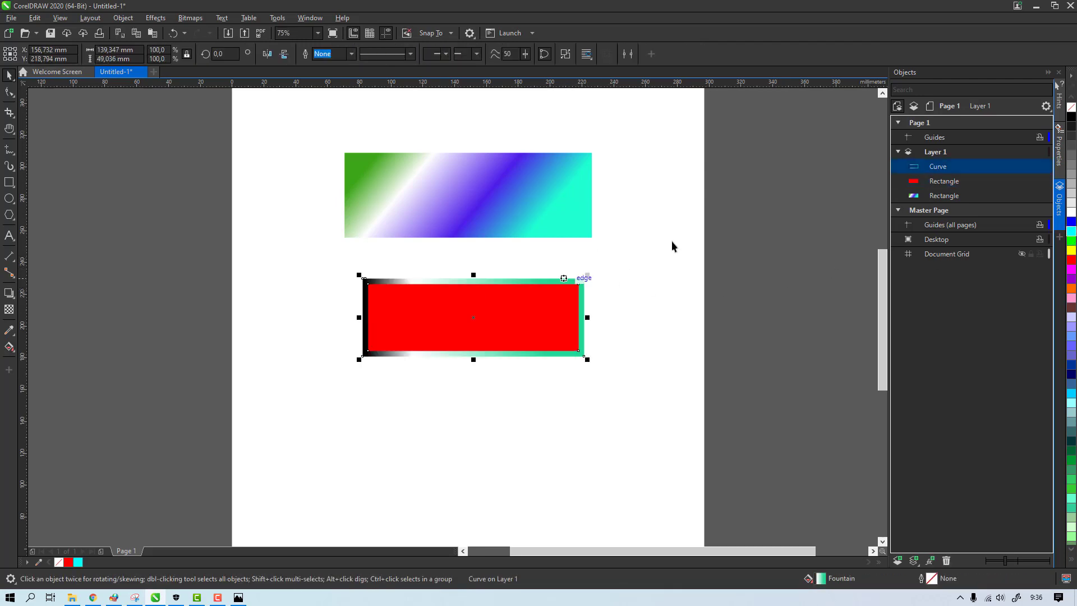
Step: Fill the red rectangle inside the gradient frame with white and deselect it
left_click(501, 312)
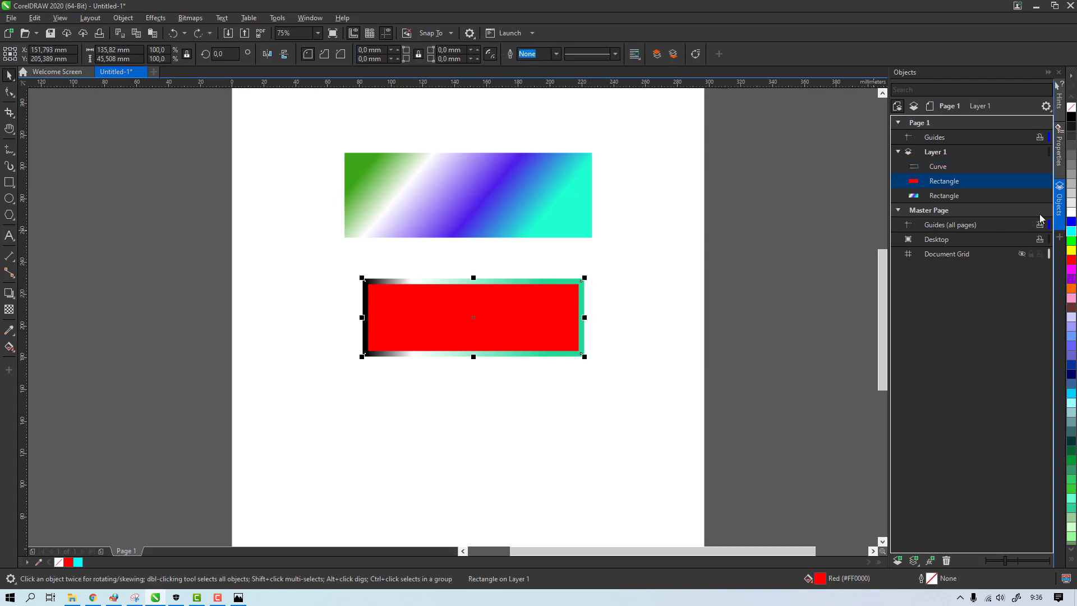
left_click(1071, 214)
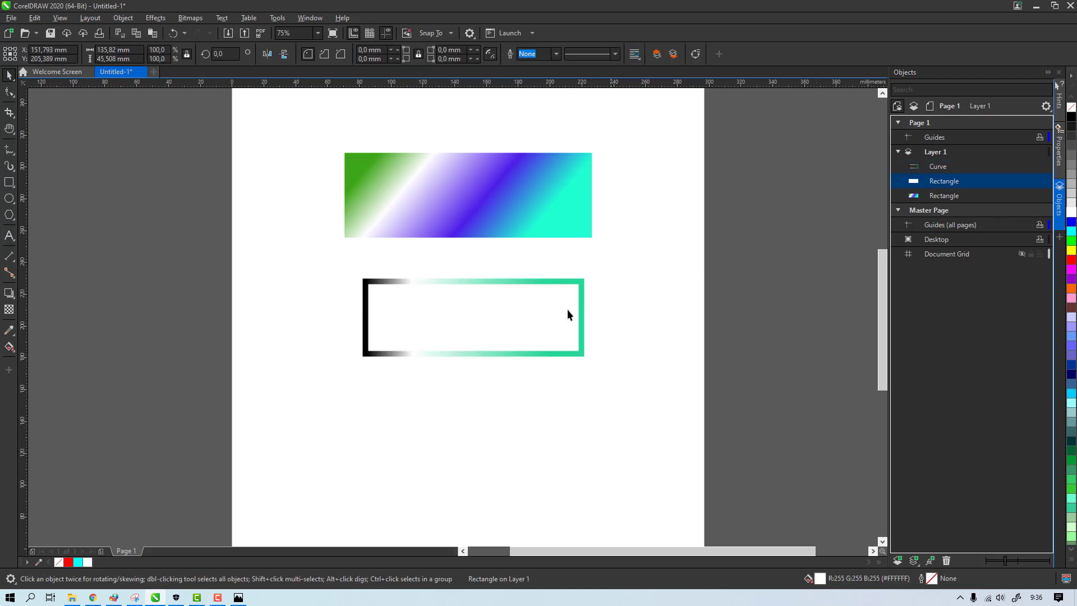
key("Escape")
scroll(503, 352, "up", 1)
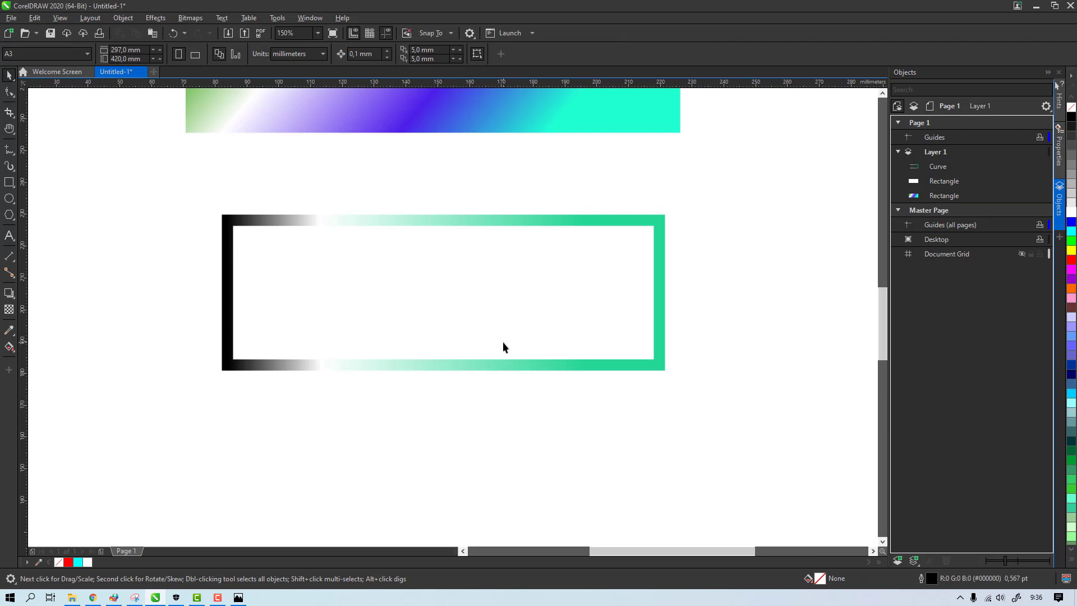
scroll(486, 362, "down", 1)
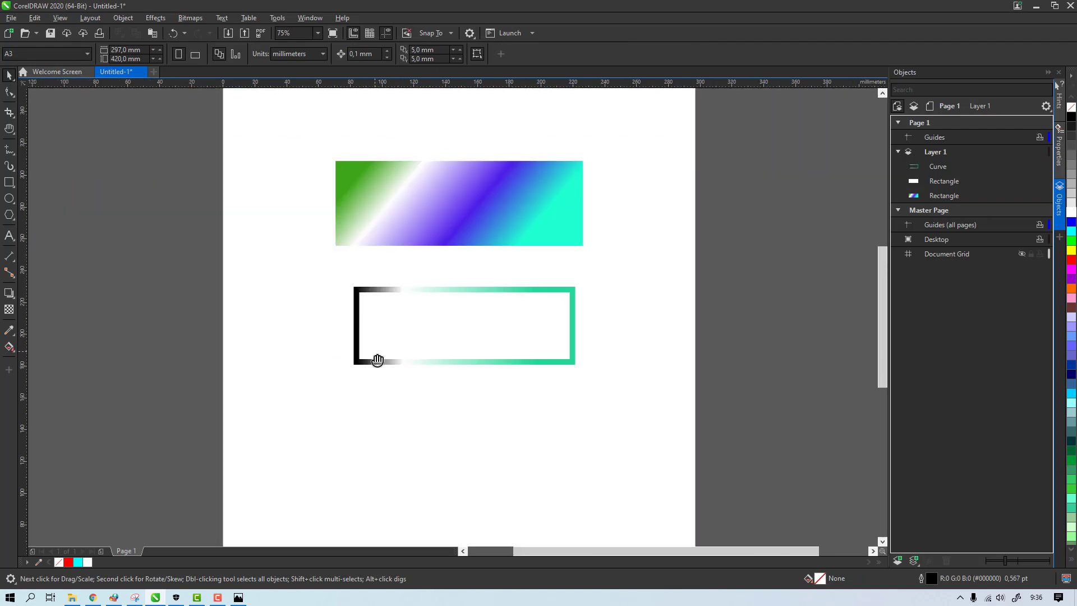
Step: Create the artistic text TRACE in the empty area below the gradient frame
key("h")
left_click_drag(377, 359, 394, 269)
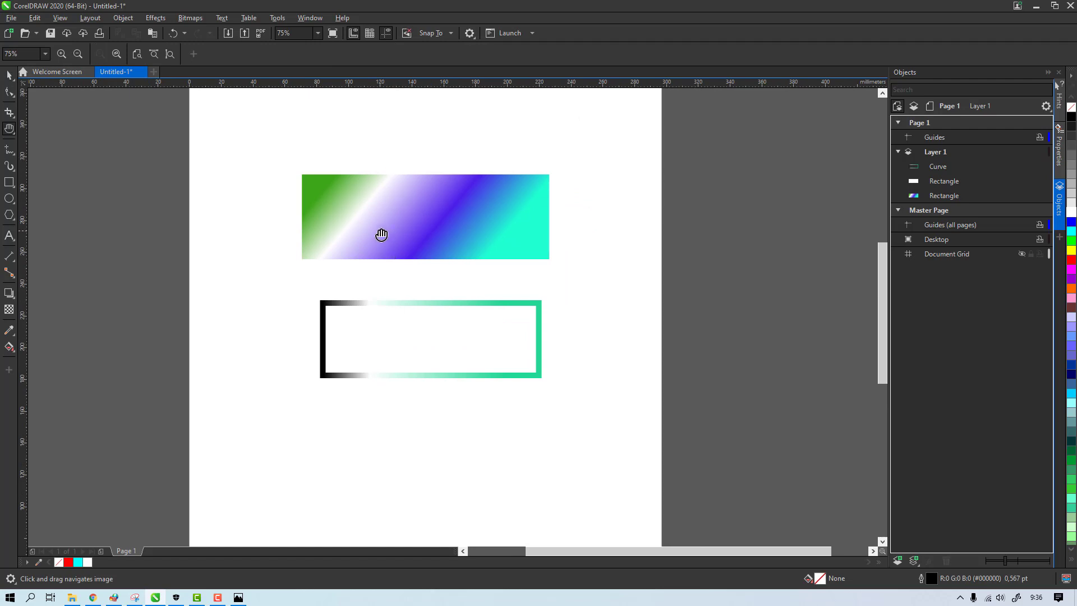
scroll(399, 295, "down", 3)
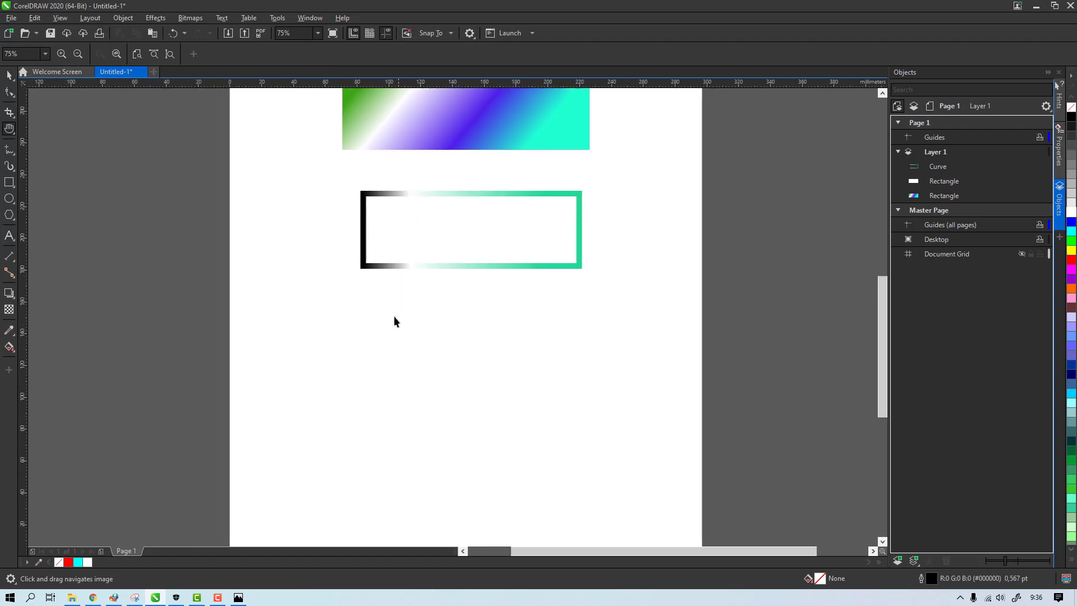
key("space")
left_click(426, 193)
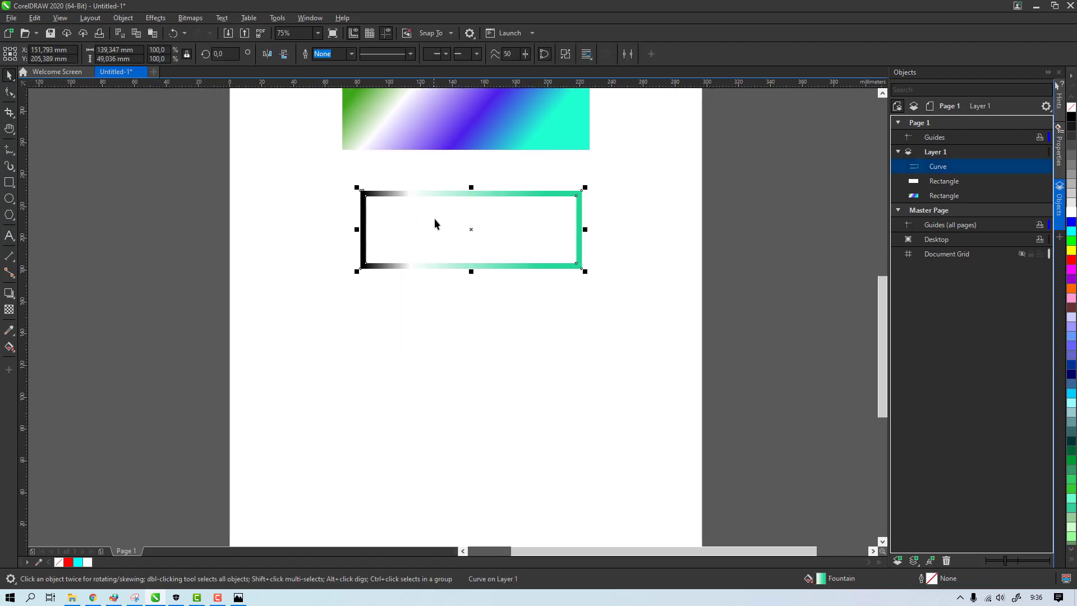
left_click(9, 237)
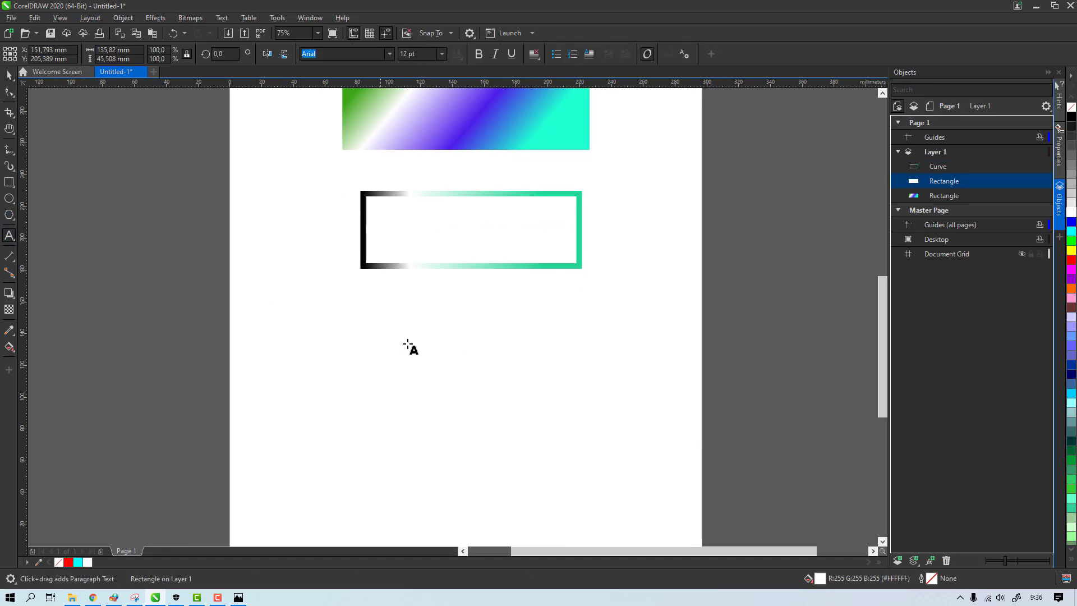
left_click(361, 355)
type("TRACE")
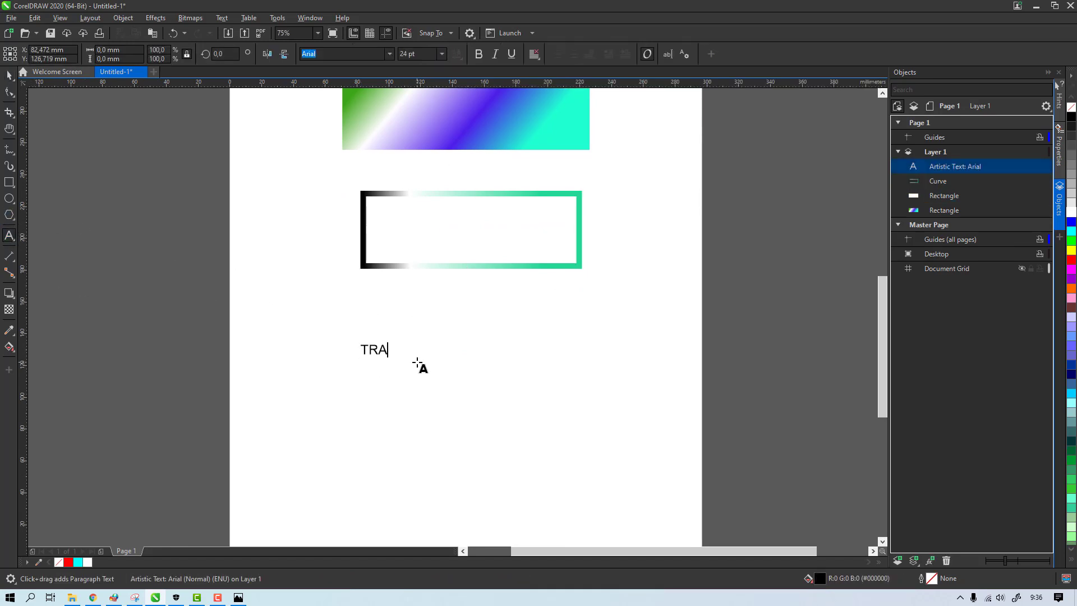
left_click(10, 74)
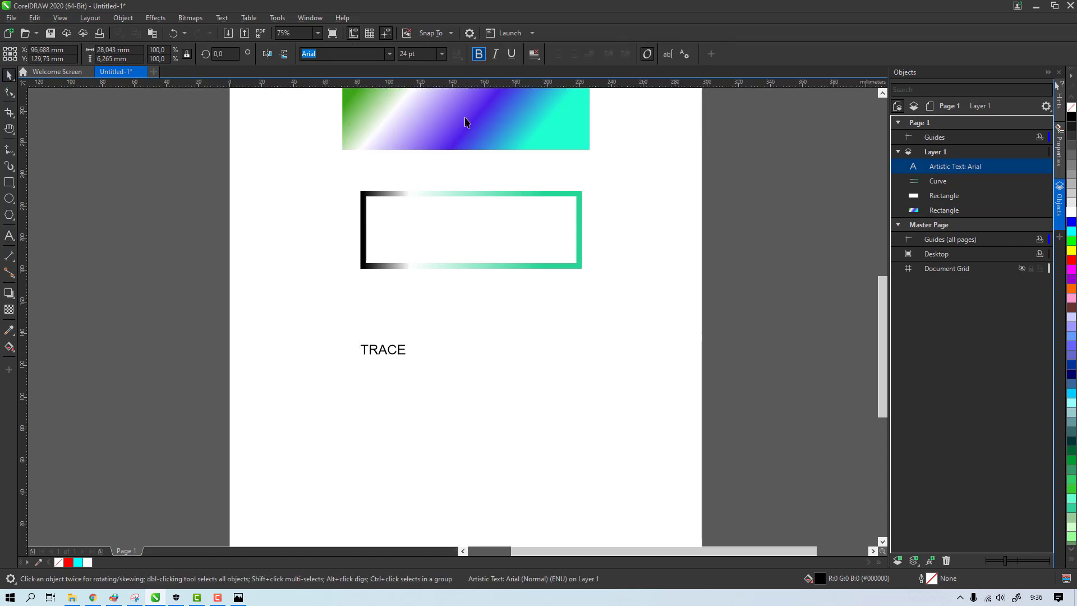
Step: Make the TRACE text bold, enlarge it to about 89 pt, and widen the spacing between its letters
left_click_drag(409, 362, 558, 390)
left_click(10, 112)
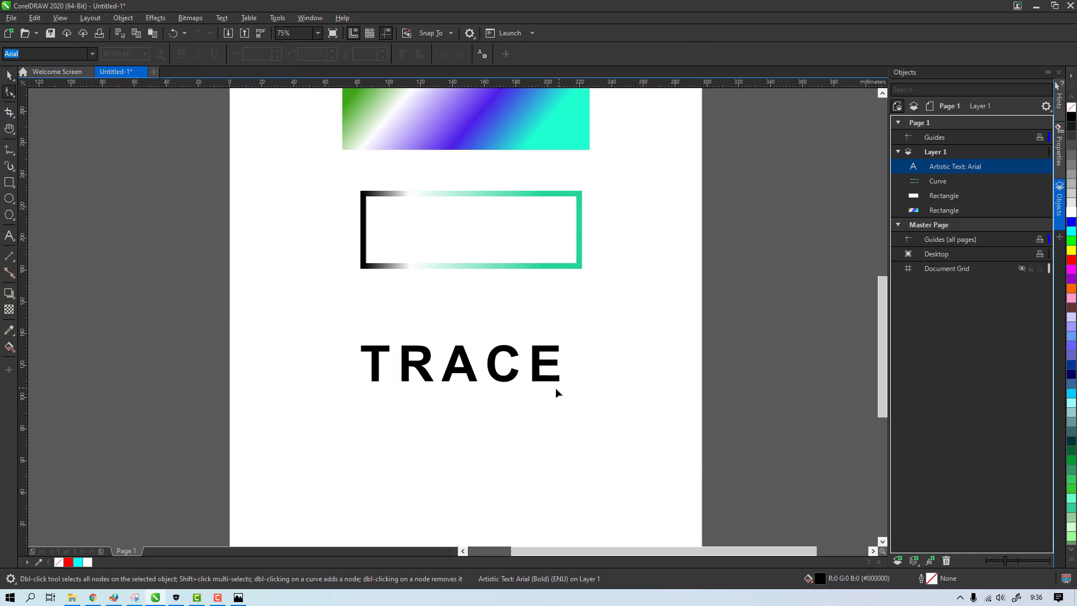
key("space")
Step: Apply a one-step outward contour of about 3.34 mm with rounded corners to the TRACE text
left_click(13, 297)
left_click(23, 307)
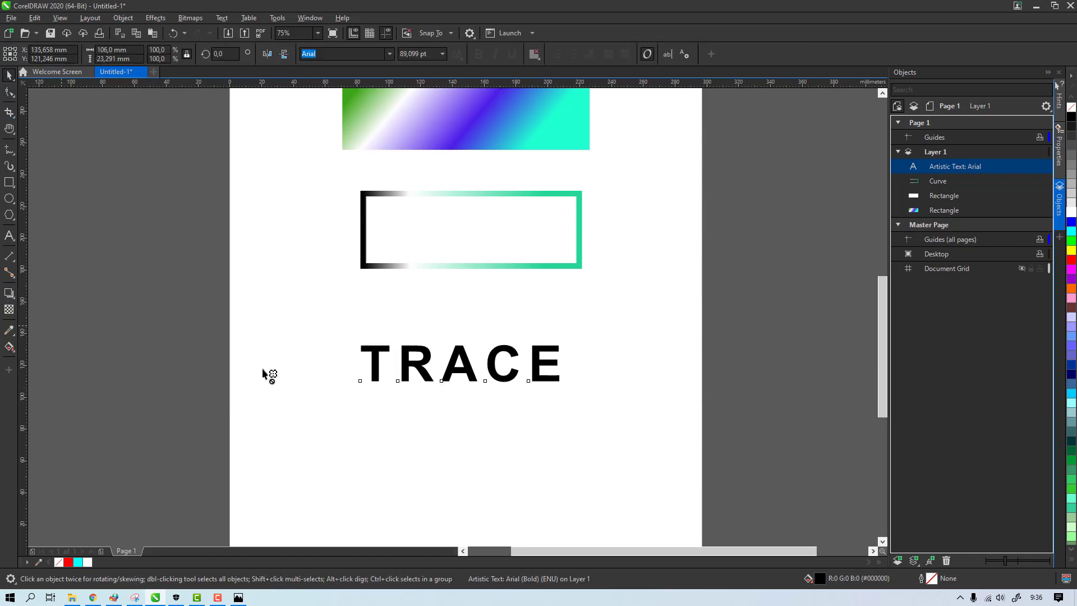
left_click_drag(420, 397, 422, 390)
left_click(423, 54)
left_click(448, 85)
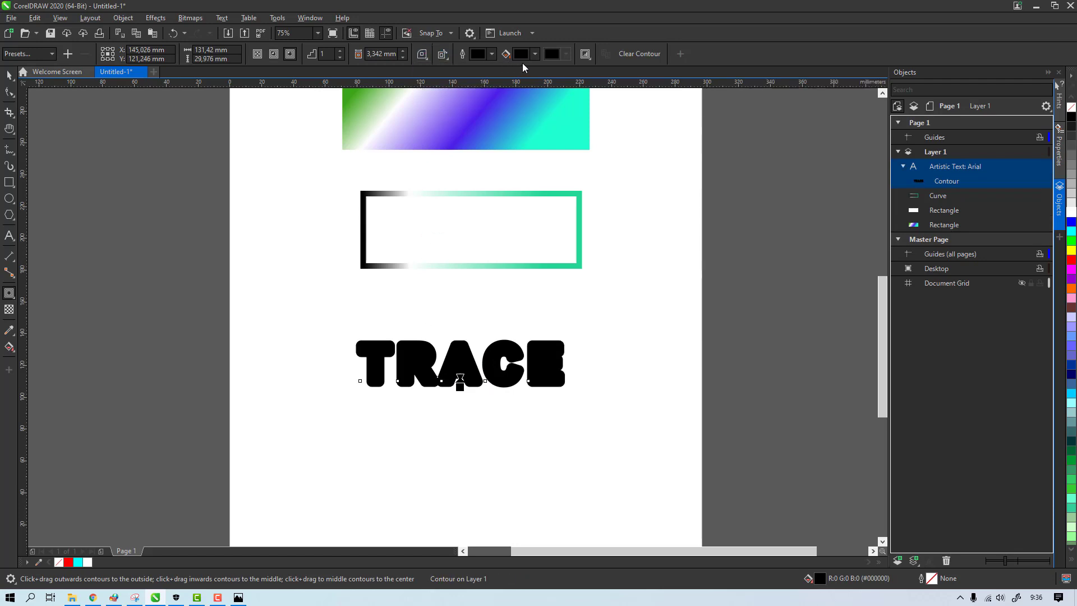
Step: Set the contour's fill color to RGB red 212, 11, 11
left_click(535, 54)
left_click(566, 92)
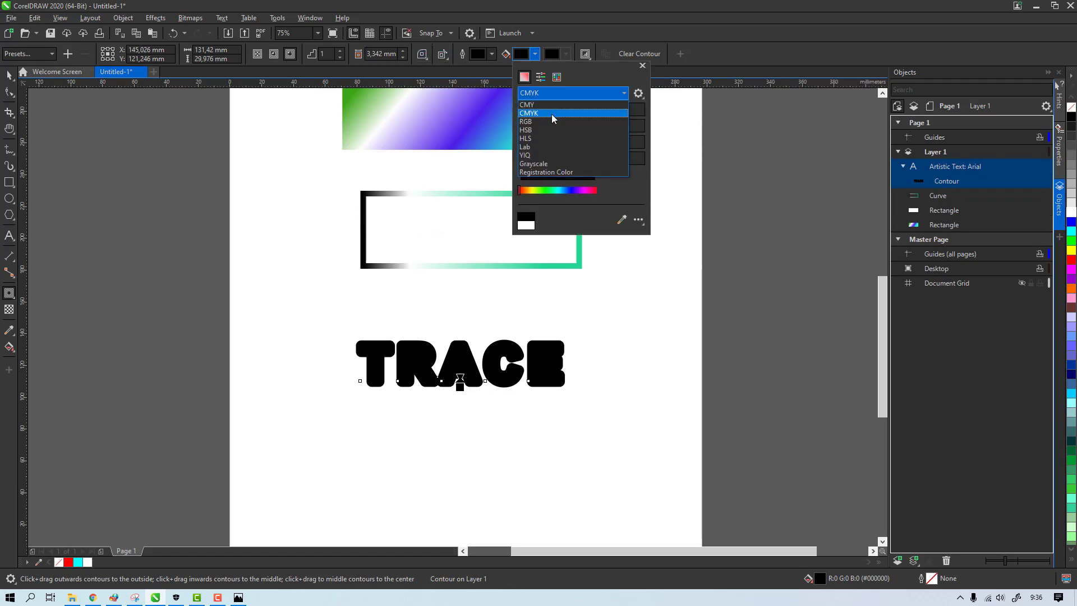
left_click(552, 119)
left_click(592, 118)
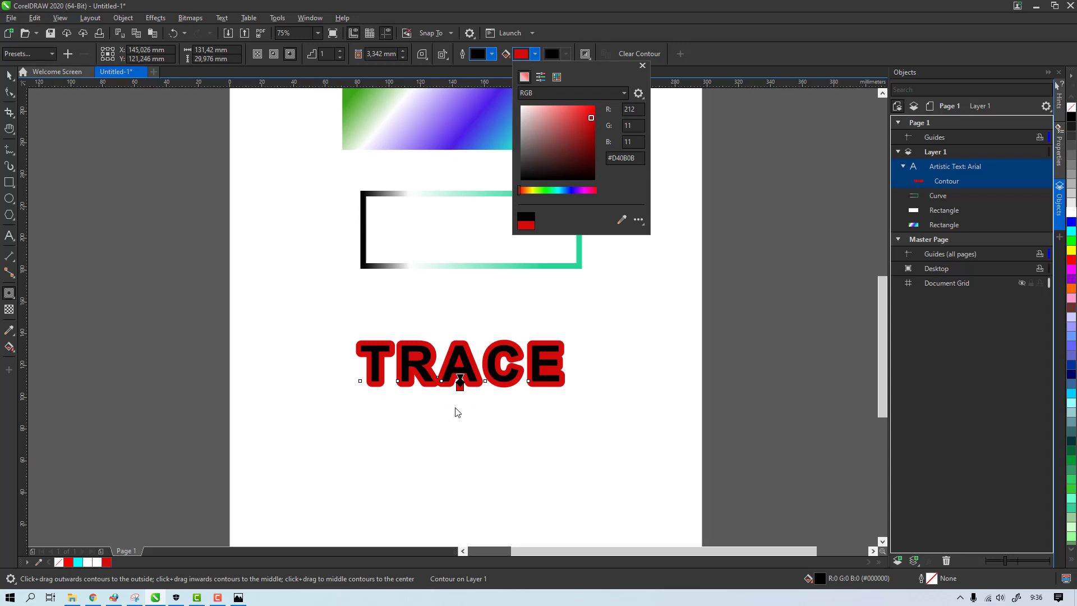
Step: Reduce the contour offset around the TRACE text to about 1.76 mm
mouse_move(460, 383)
left_mouse_down()
mouse_move(456, 369)
mouse_move(456, 380)
left_mouse_up()
key("ctrl+z")
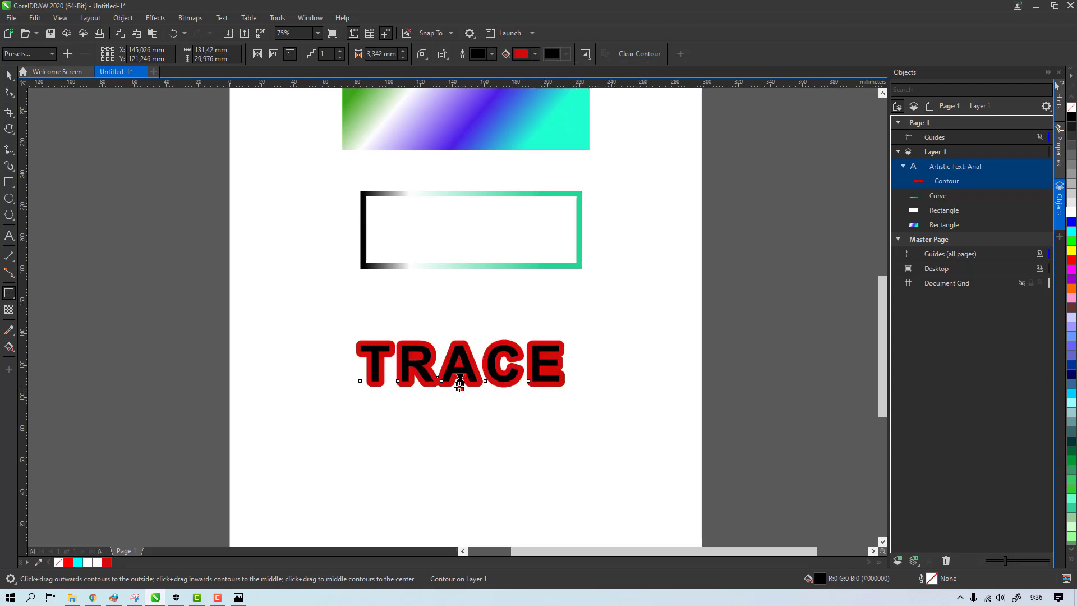
scroll(459, 387, "up", 2)
scroll(458, 391, "up", 2)
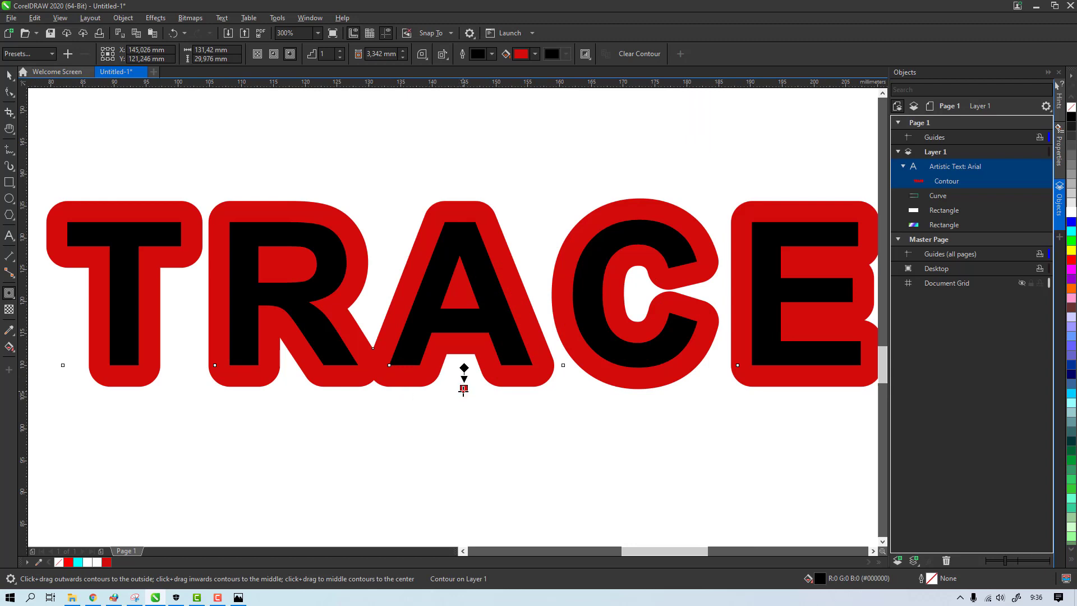
left_click_drag(463, 391, 463, 379)
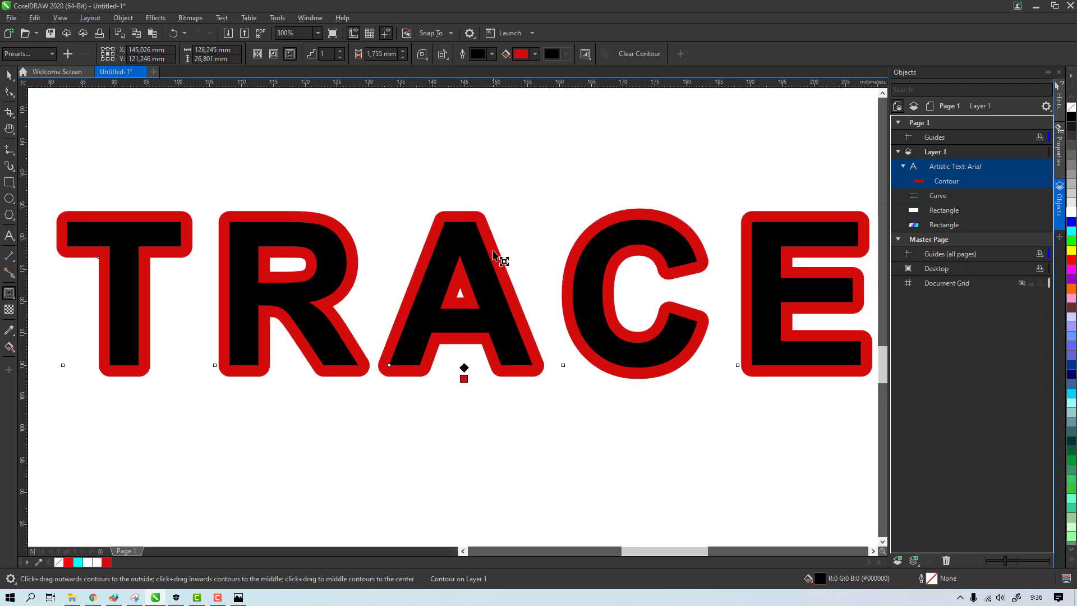
key("space")
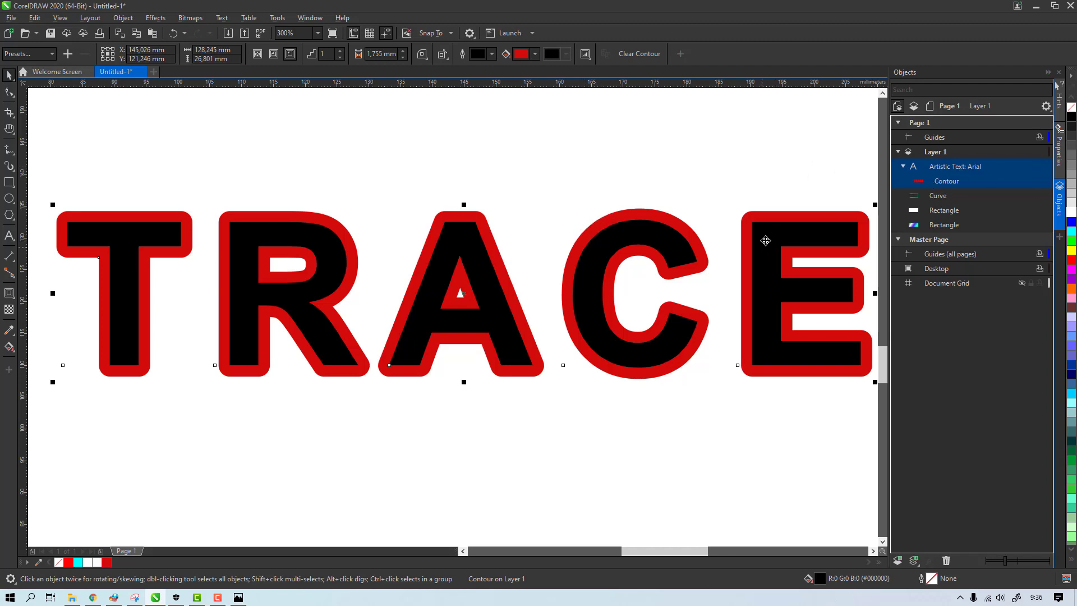
Step: Break the red contour apart from the TRACE text, try moving it away from the letters, and undo the move
key("ctrl+k")
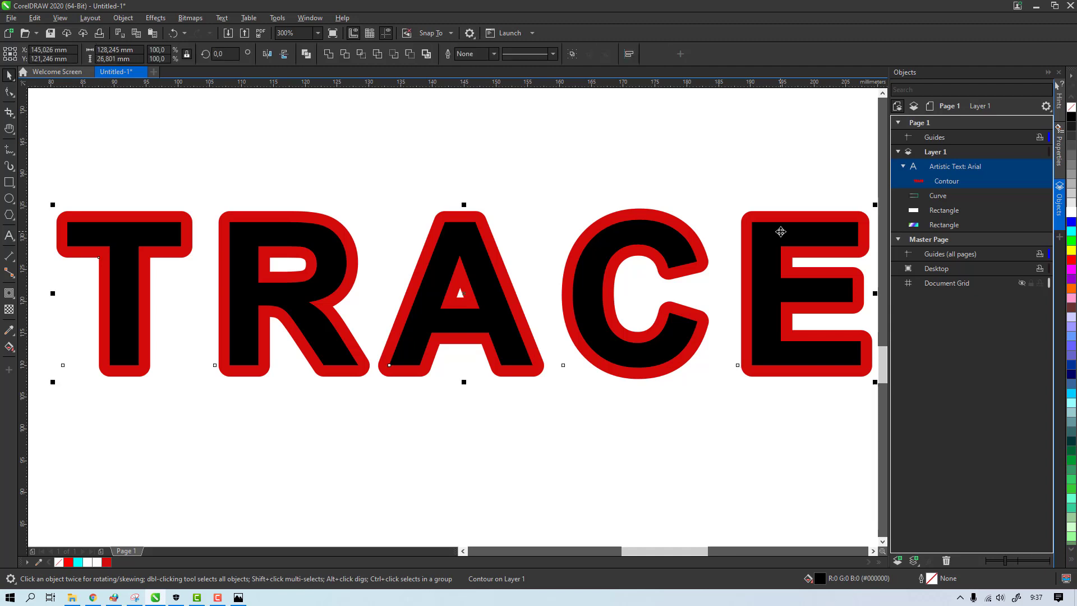
left_click(481, 214)
left_click_drag(491, 194, 487, 144)
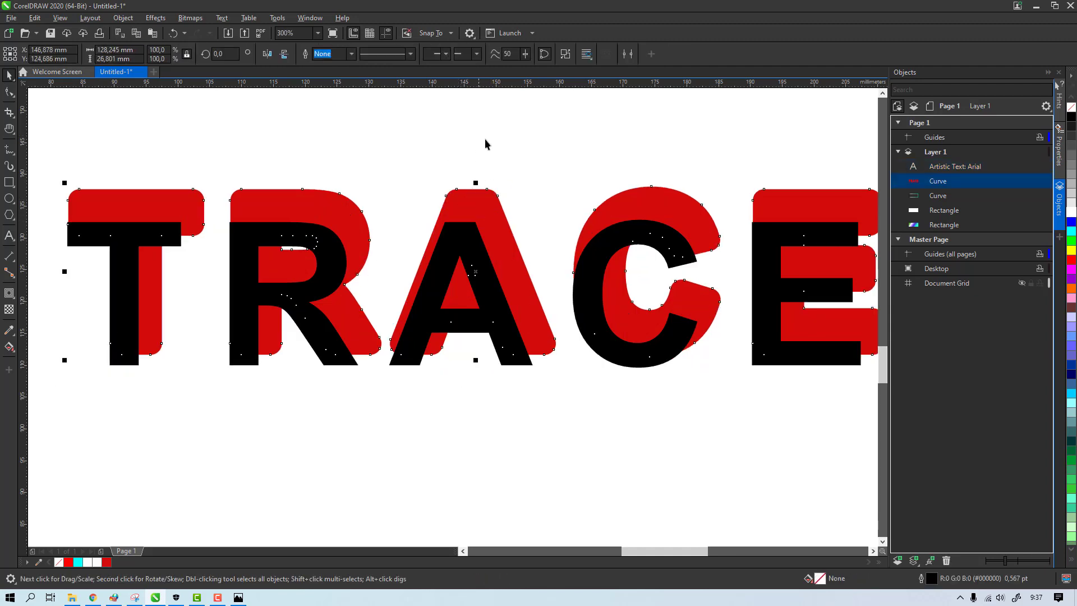
key("ctrl+z")
Step: Apply a red-to-white linear fountain fill across the separated contour curve, from the letter R to the letter E
left_click(16, 353)
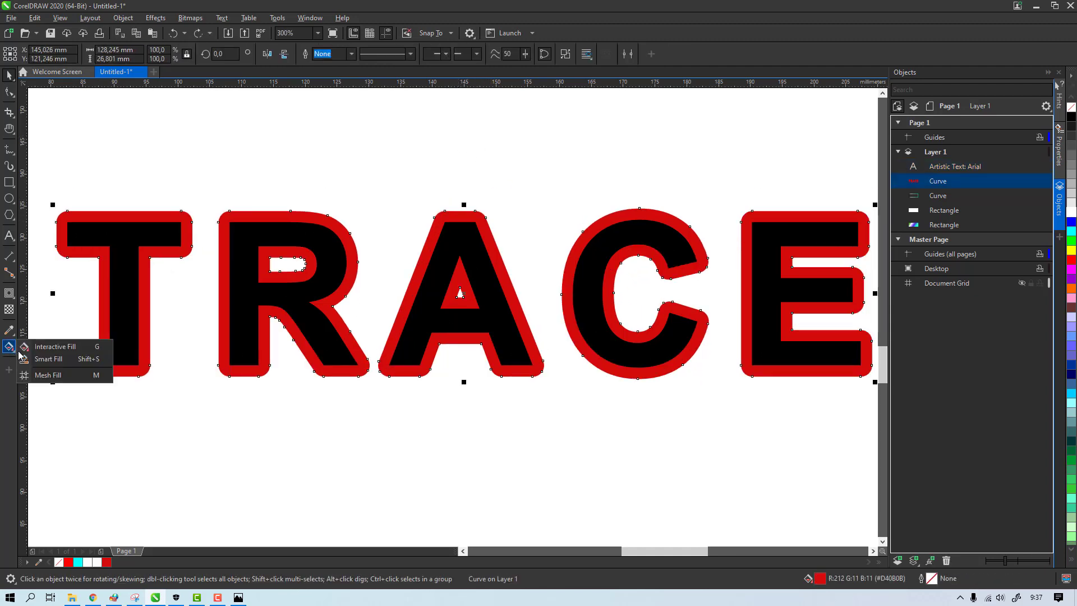
left_click(34, 347)
left_click_drag(307, 273, 740, 293)
Step: Add a color node midway along the contour's gradient and set it to bright yellow using the RGB model
double_click(544, 285)
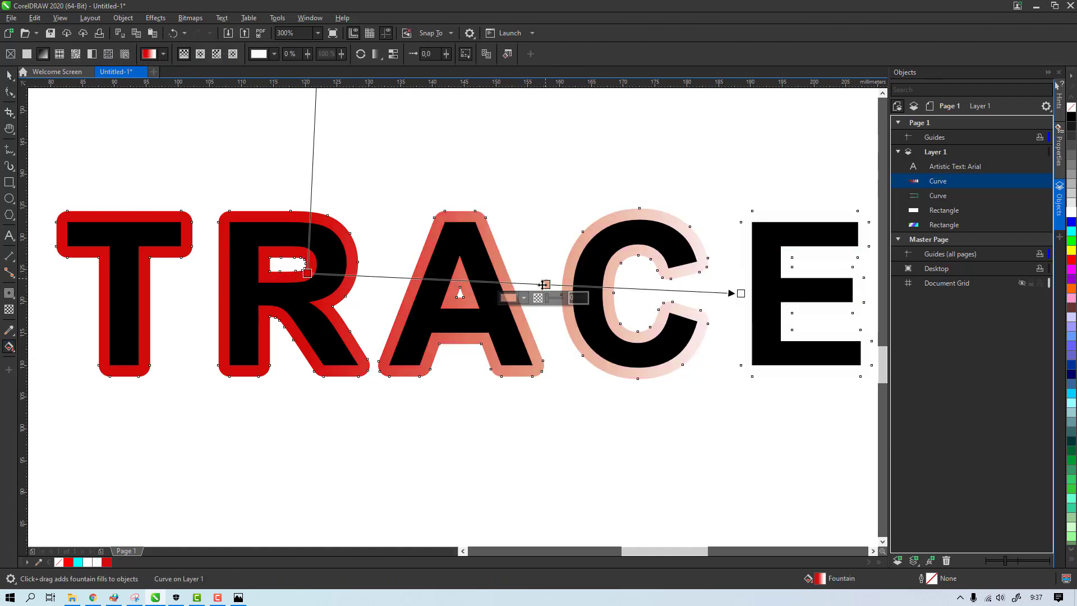
left_click(511, 298)
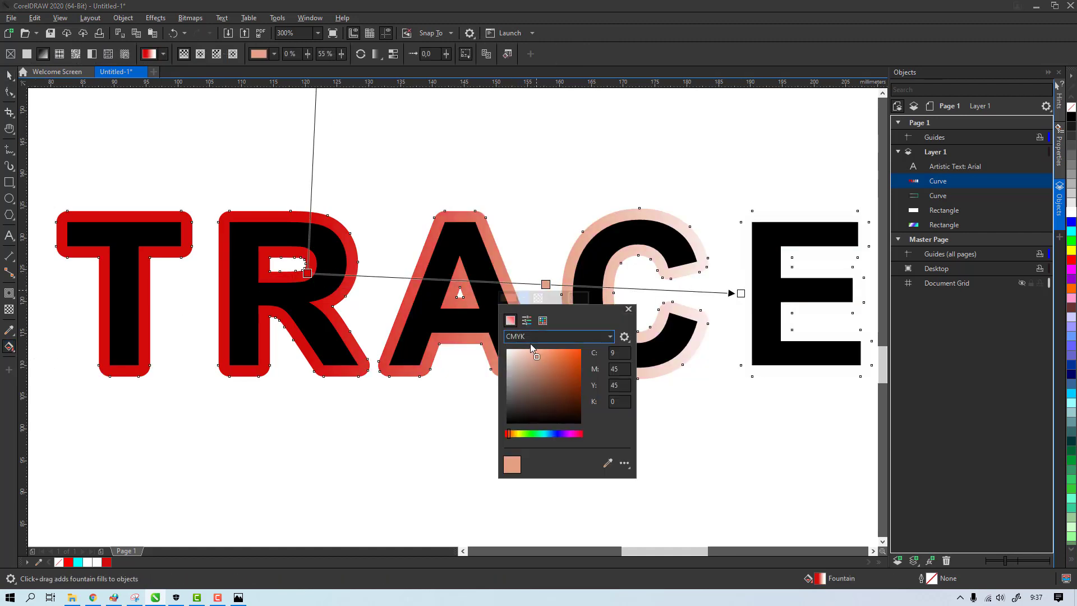
left_click(530, 336)
left_click(530, 364)
left_click(518, 433)
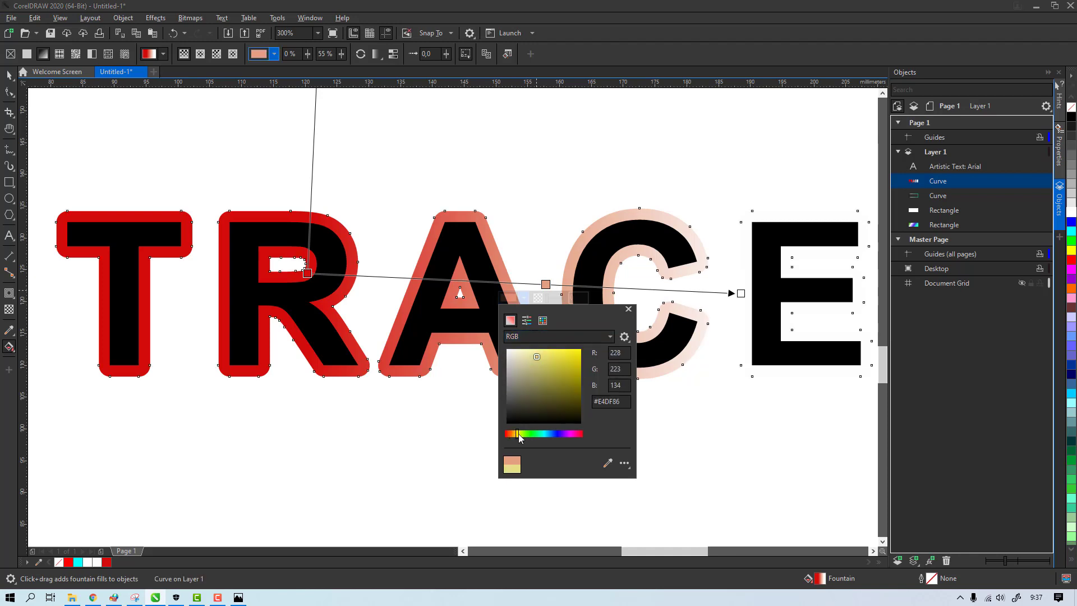
left_click(572, 364)
left_click(536, 222)
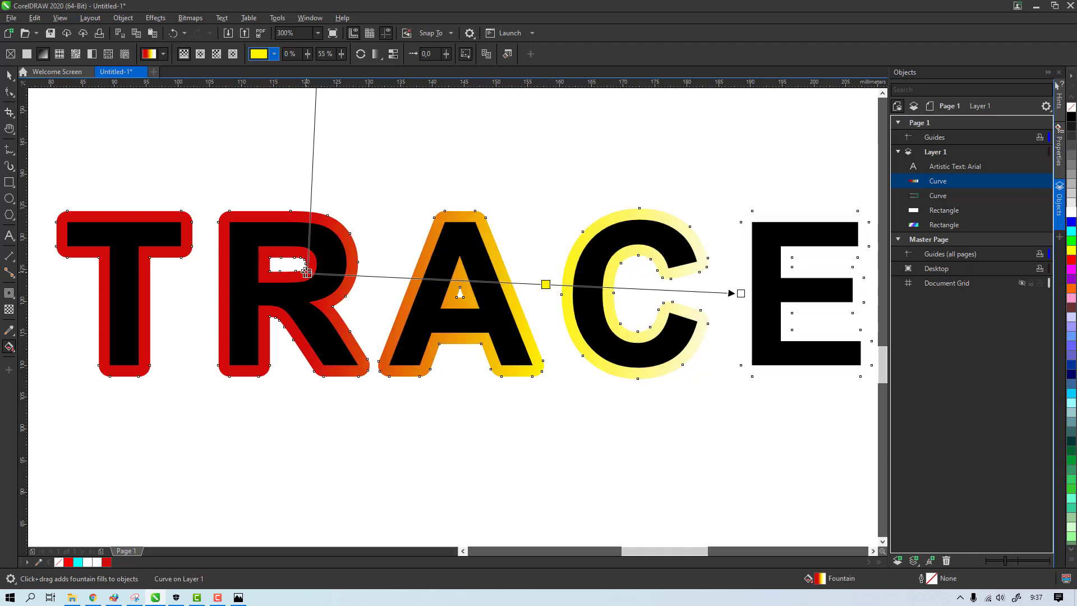
Step: Reverse the contour's gradient by moving its nodes so it runs from red at the letter C to white at the T
left_click_drag(253, 236, 306, 269)
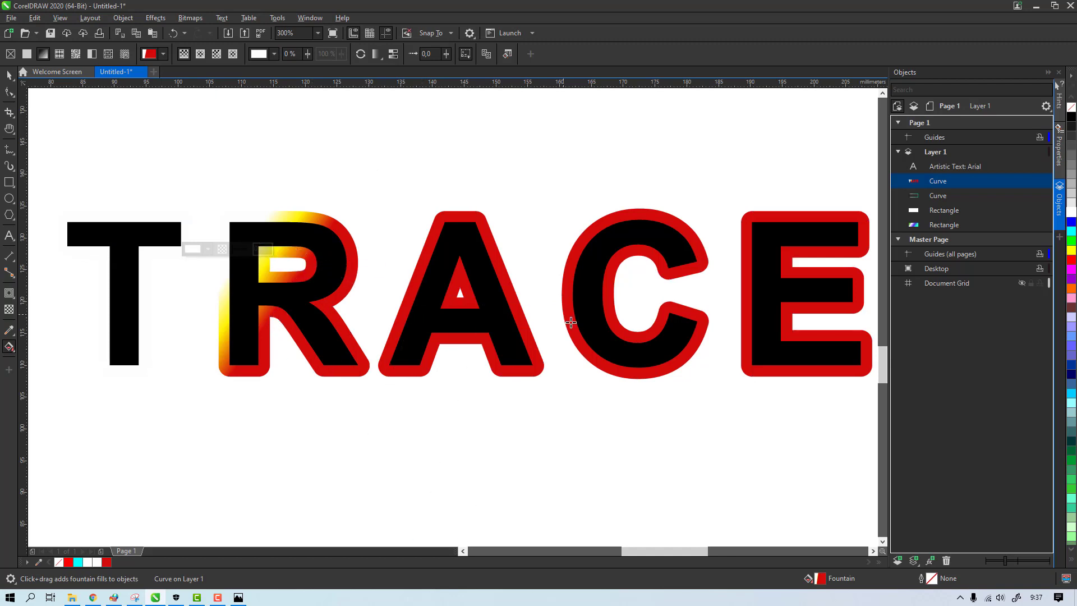
left_click_drag(240, 234, 565, 307)
left_click_drag(252, 233, 197, 236)
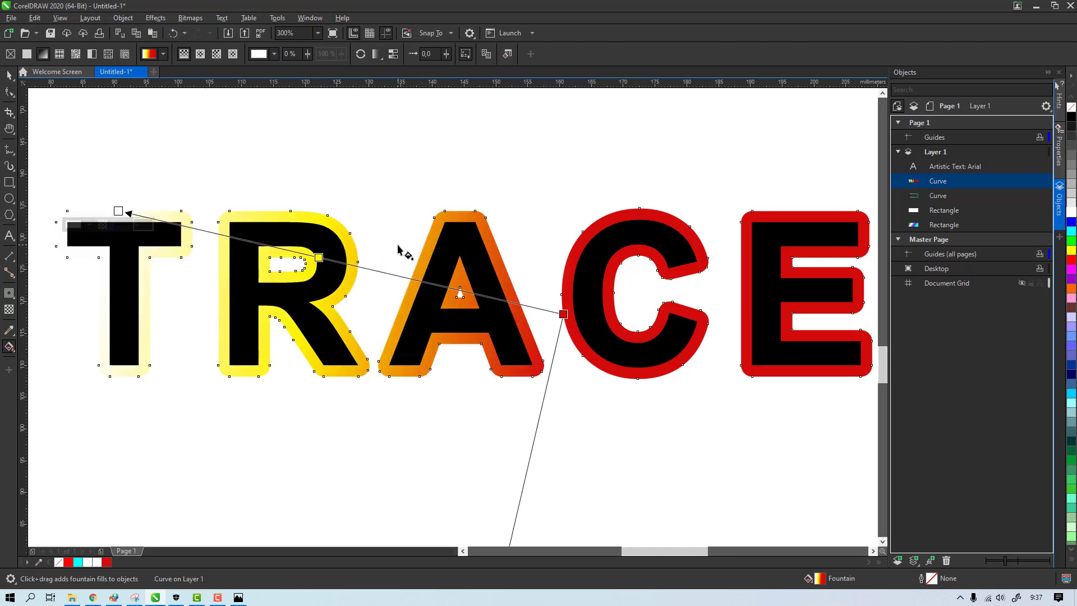
Step: Stretch the contour's gradient across the whole word TRACE and add three more color nodes, near the T, between A and C, and beside the C
scroll(396, 248, "down", 2)
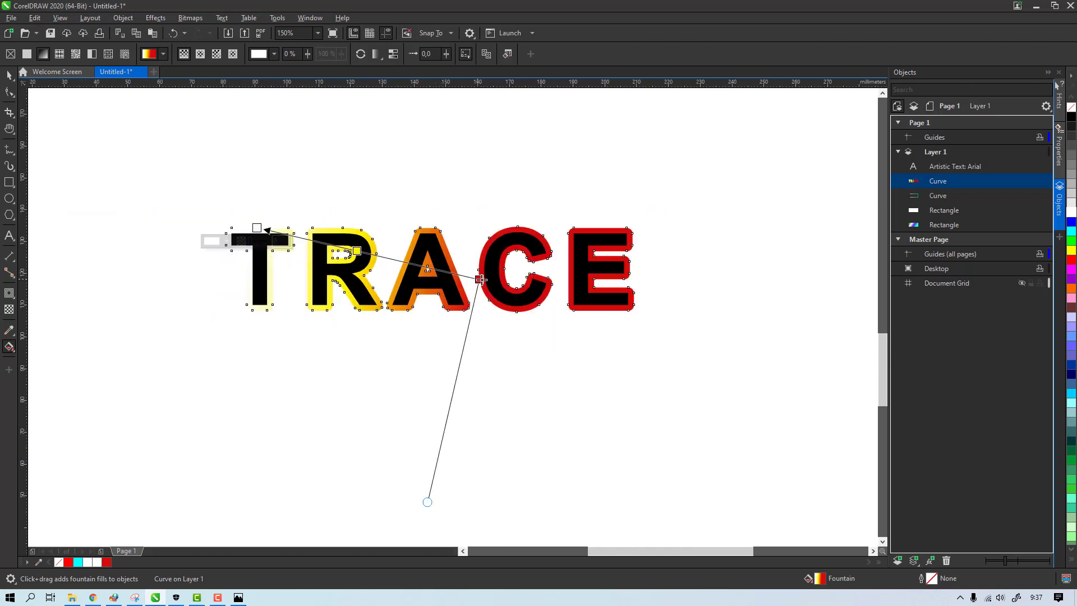
left_click_drag(481, 279, 666, 257)
left_click_drag(258, 228, 191, 242)
double_click(291, 246)
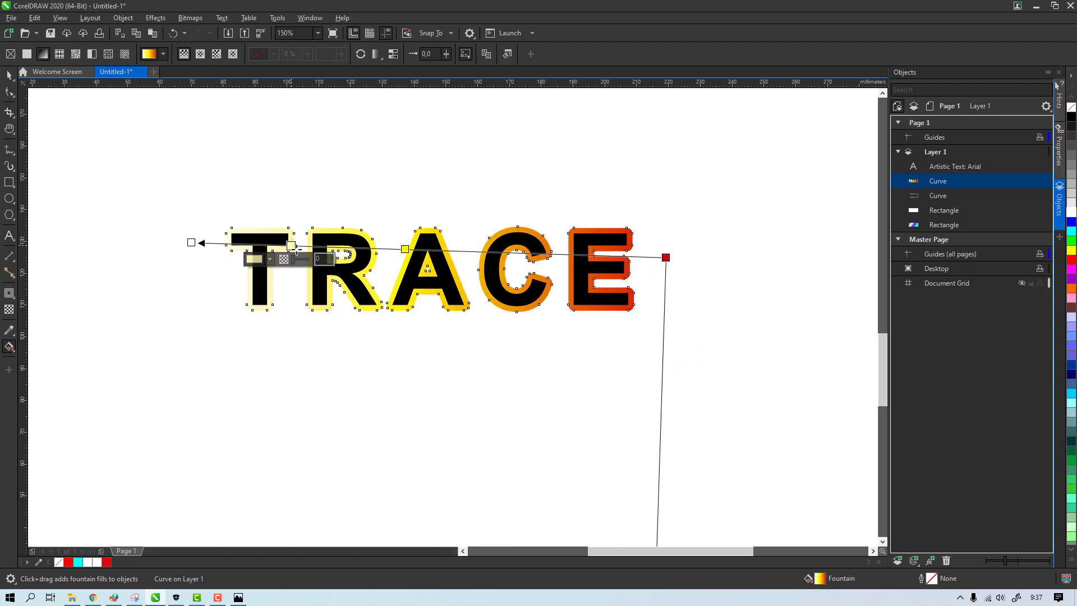
double_click(470, 251)
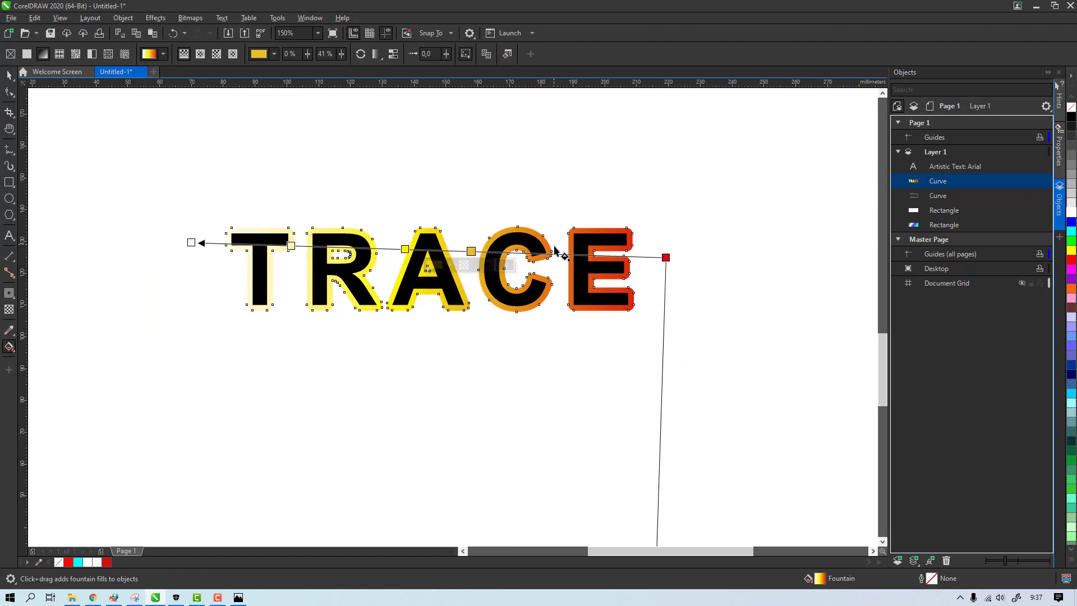
double_click(550, 253)
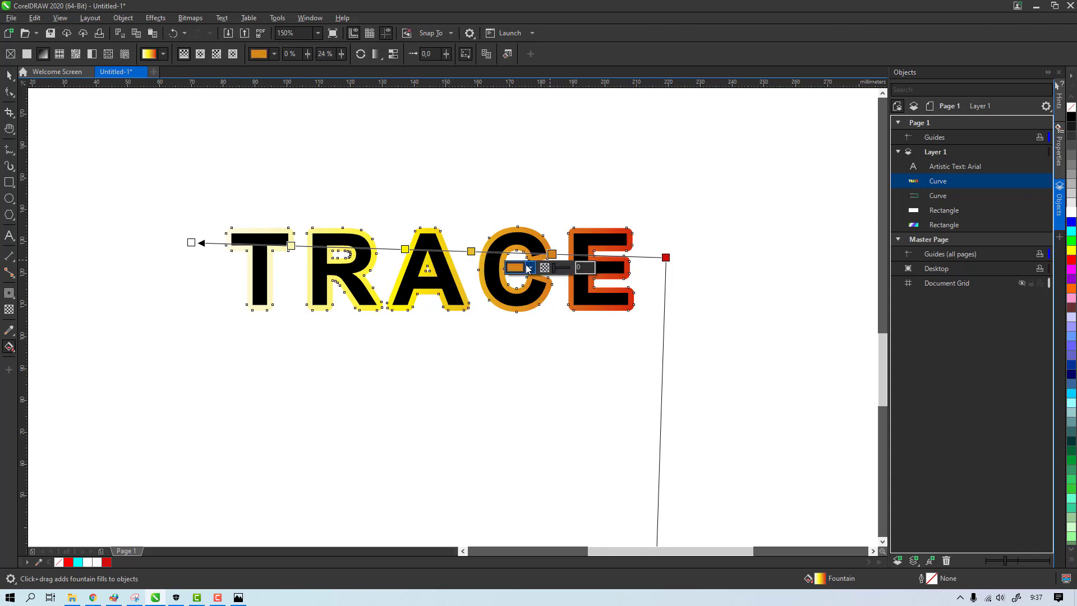
Step: Recolor the gradient node between C and E to green #30D968 using the RGB model
left_click(530, 268)
left_click(531, 306)
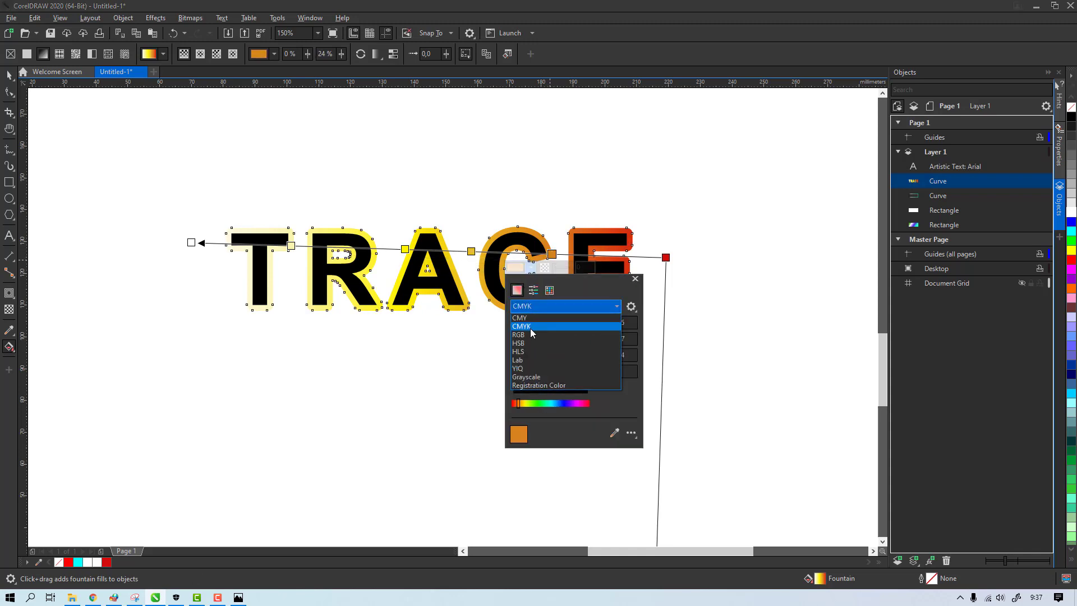
left_click(527, 337)
left_click(542, 404)
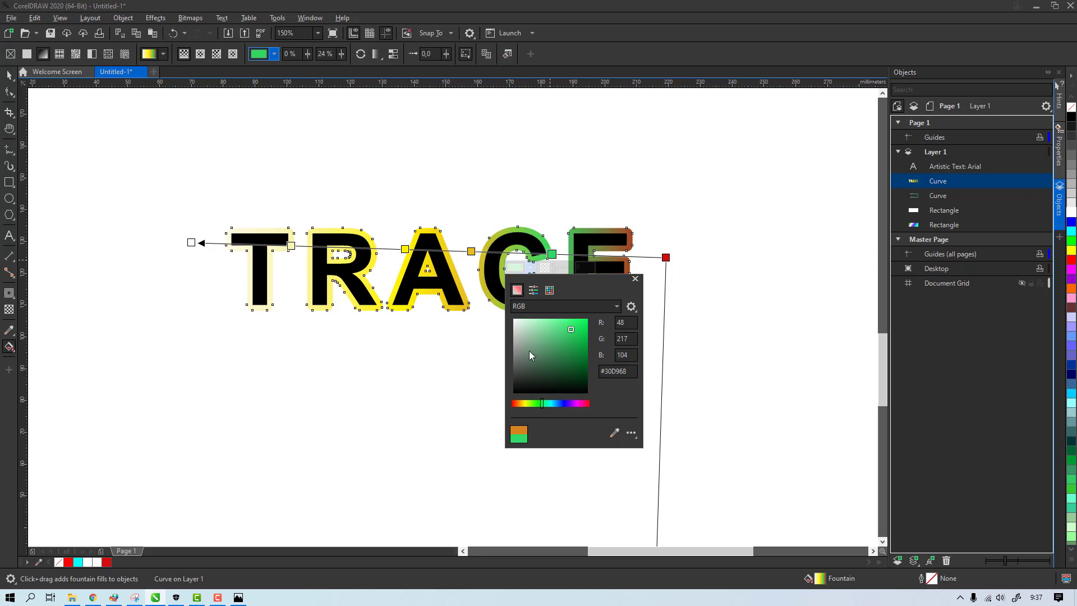
Step: Change the yellow gradient node beside the letter A to red
left_click(405, 249)
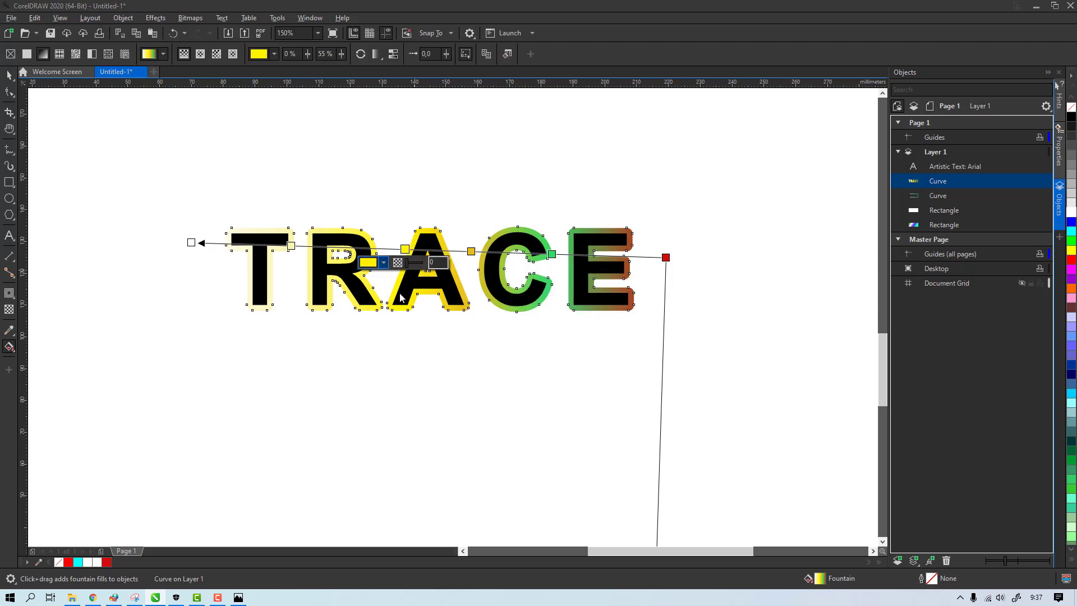
left_click(383, 262)
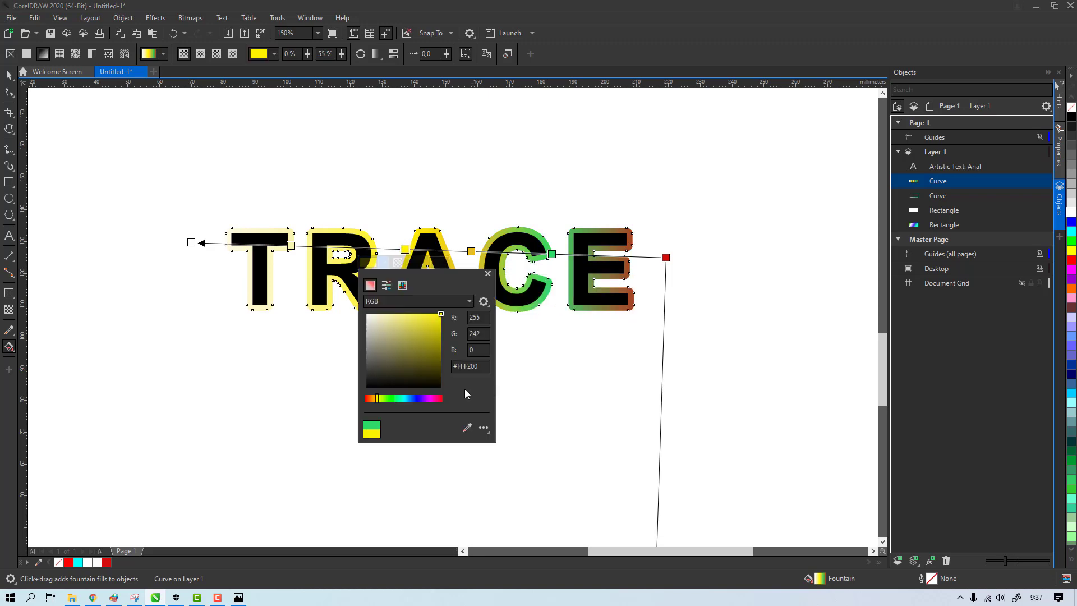
left_click(366, 398)
left_click(333, 402)
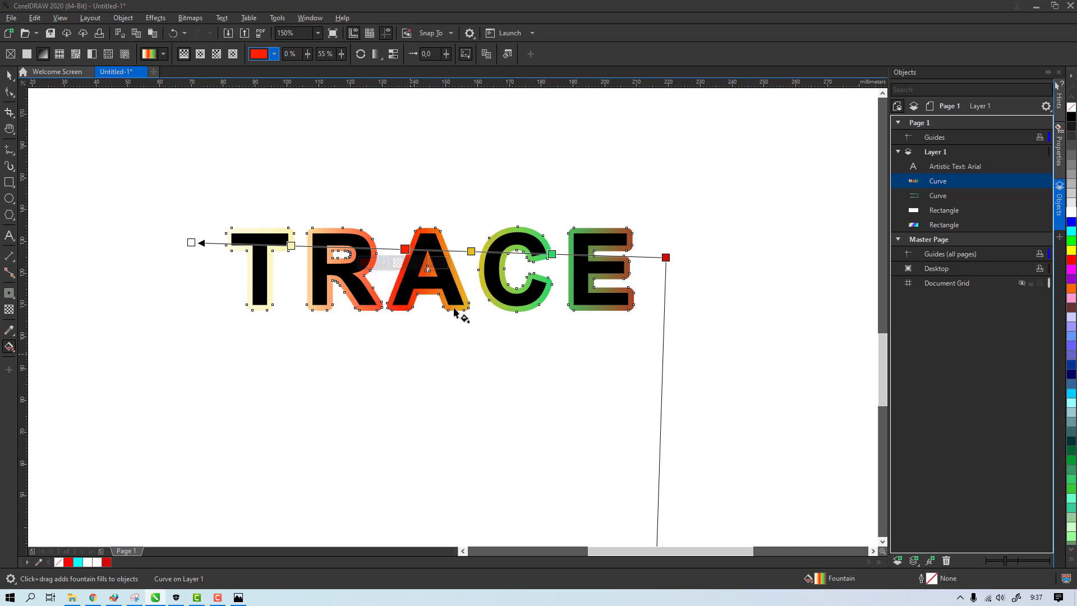
left_click(461, 188)
Step: Fill the TRACE text with white, leaving the gradient contour as its outline
key("space")
left_click(352, 280)
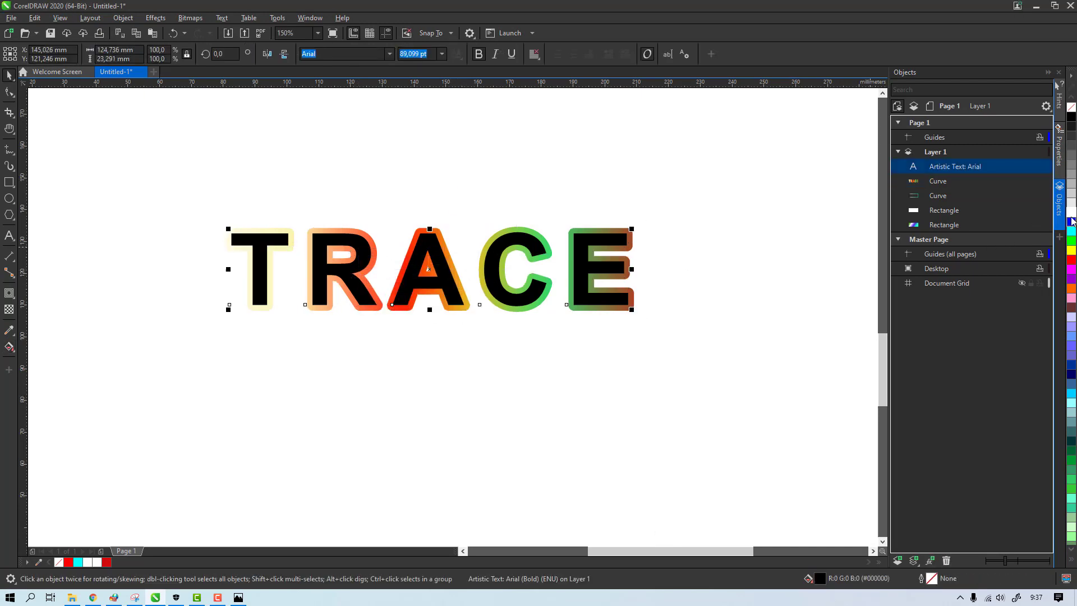
left_click(1072, 213)
left_click(637, 265)
Step: Enlarge the TRACE text together with its contour and place it directly below the outlined rectangle
scroll(612, 354, "down", 4)
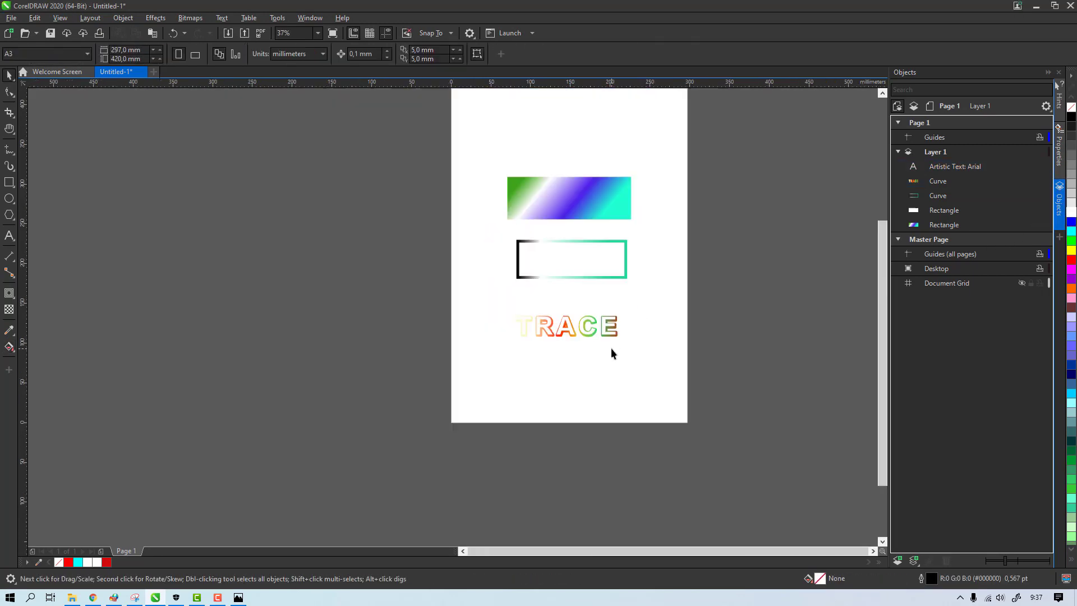
mouse_move(486, 294)
left_mouse_down()
mouse_move(634, 343)
mouse_move(604, 301)
left_mouse_up()
left_click(598, 324)
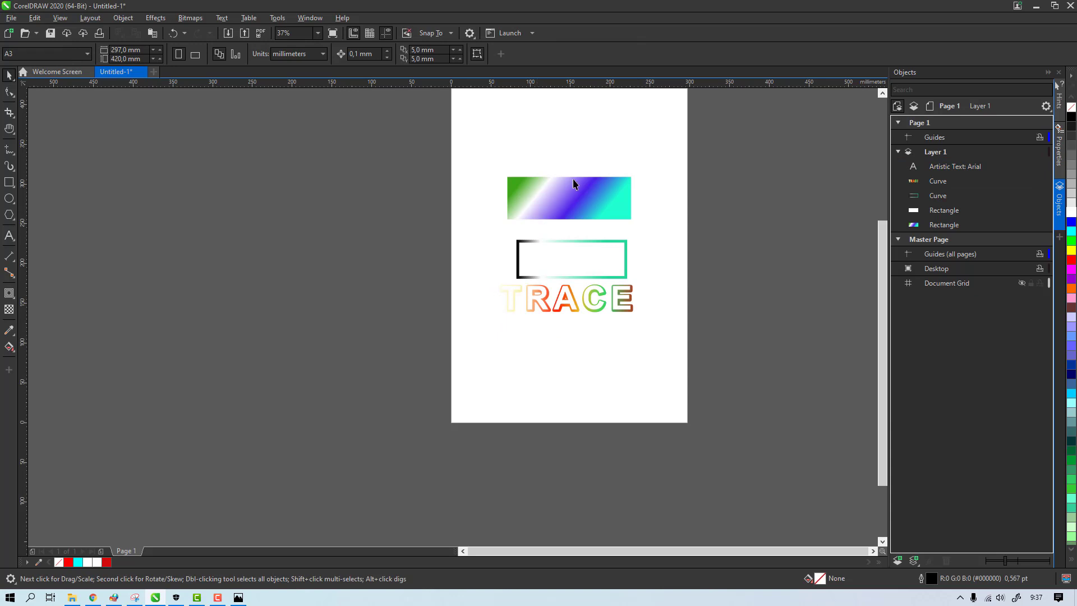
Step: Move the white rectangle and its gradient frame up, midway between the multicolor rectangle and the TRACE text
scroll(573, 184, "up", 2)
left_click_drag(683, 403, 684, 404)
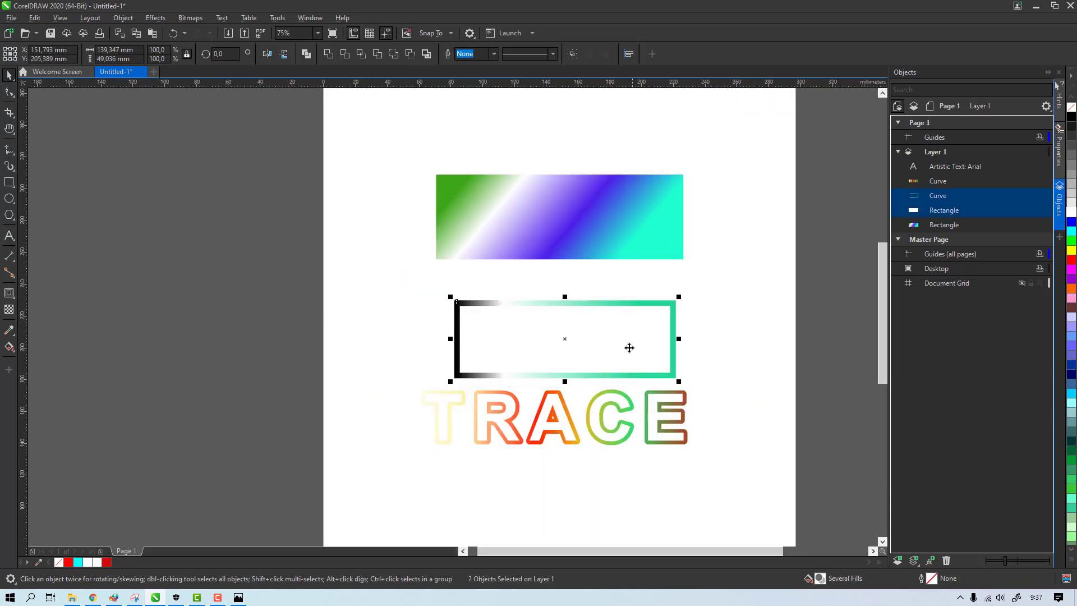
left_click_drag(627, 349, 631, 300)
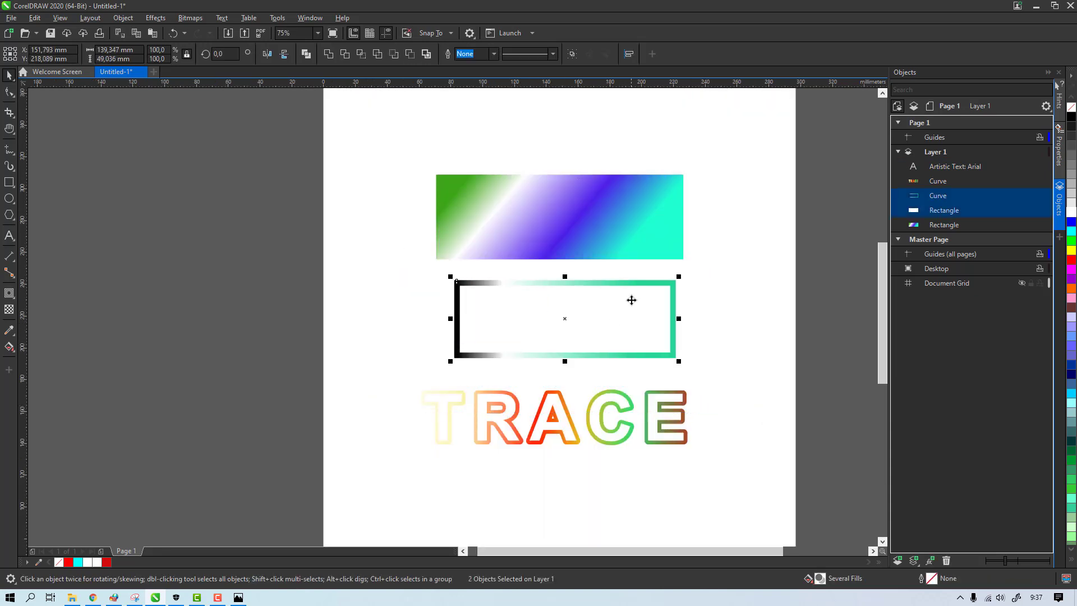
left_click(695, 244)
key("h")
left_click_drag(676, 332, 633, 327)
key("space")
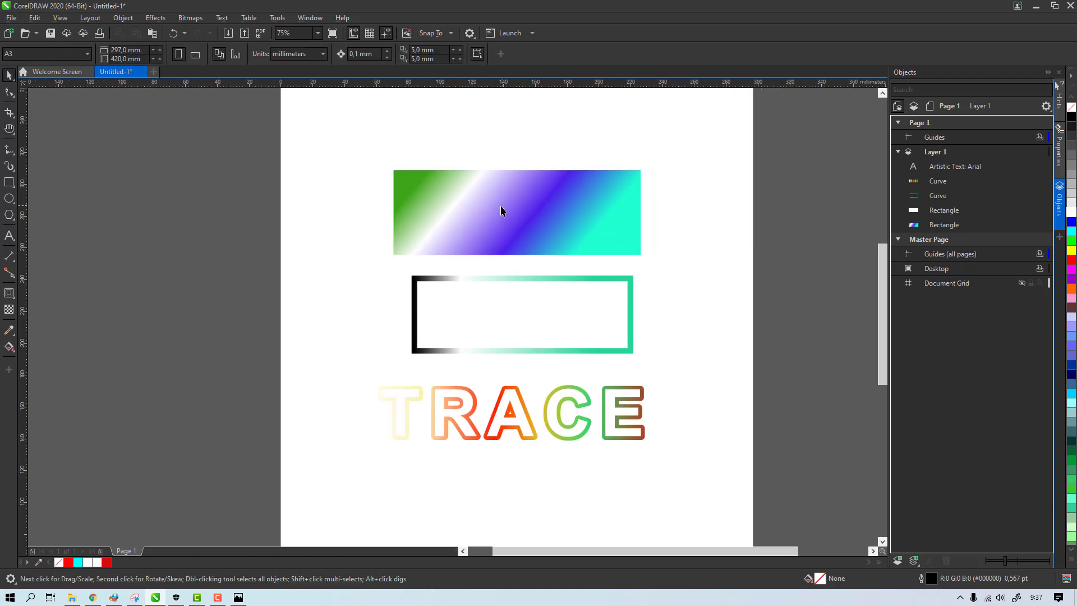
left_click(504, 211)
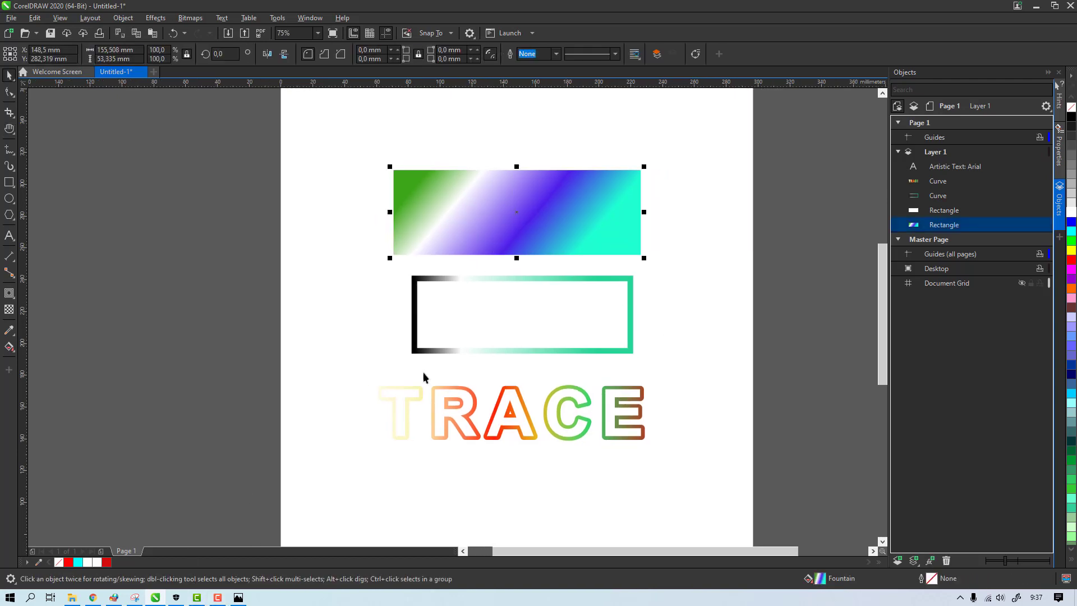
left_click(531, 281)
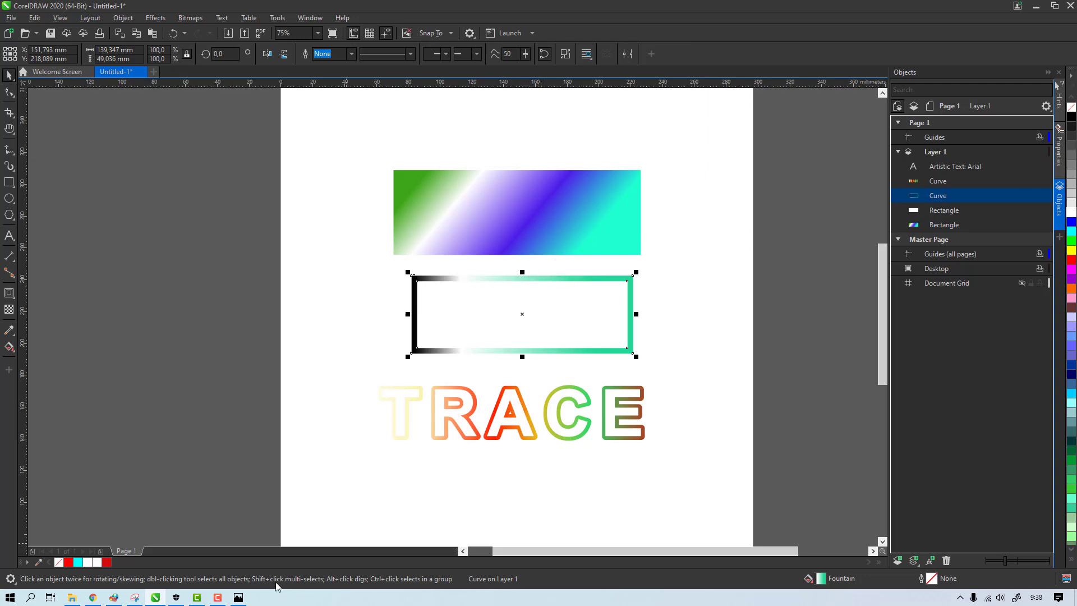
left_click(222, 601)
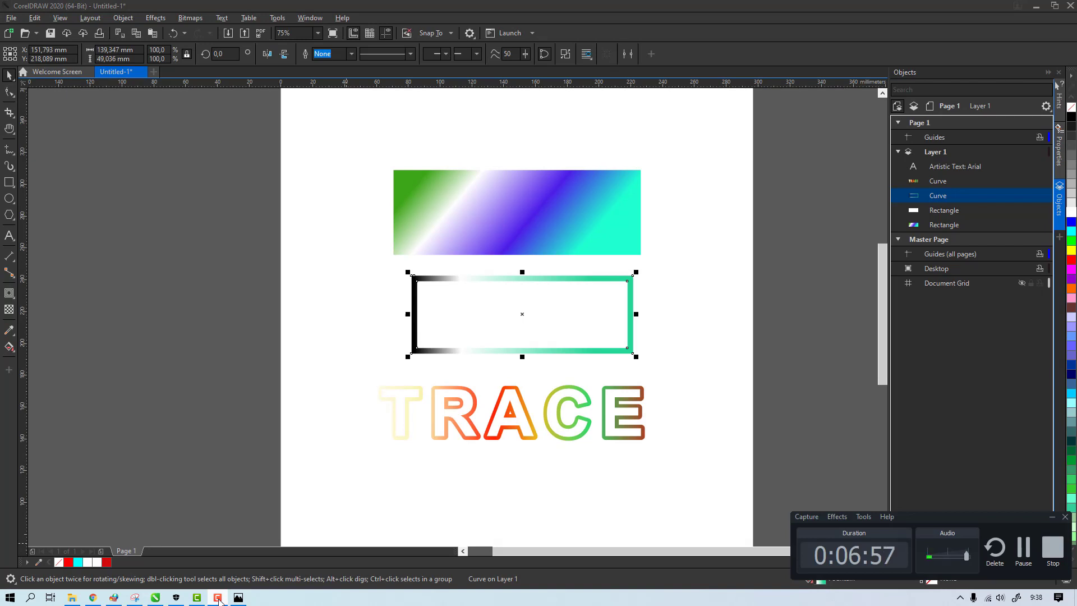
left_click(219, 598)
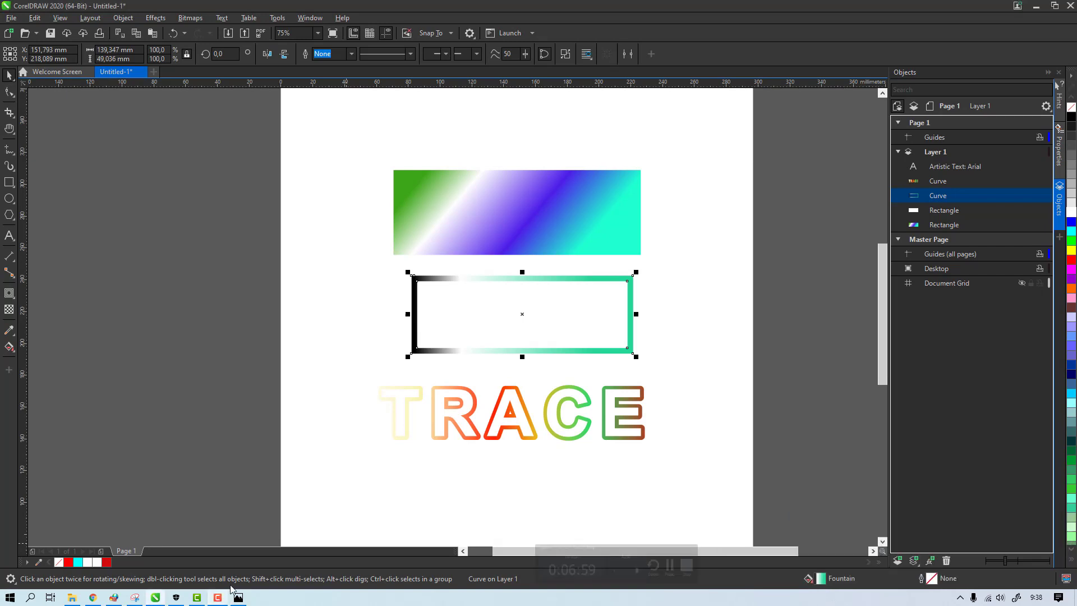
Step: Move the multicolor rectangle, the framed rectangle and the TRACE text together off the page, onto the empty area to its left
left_click(317, 236)
left_click_drag(293, 152, 672, 463)
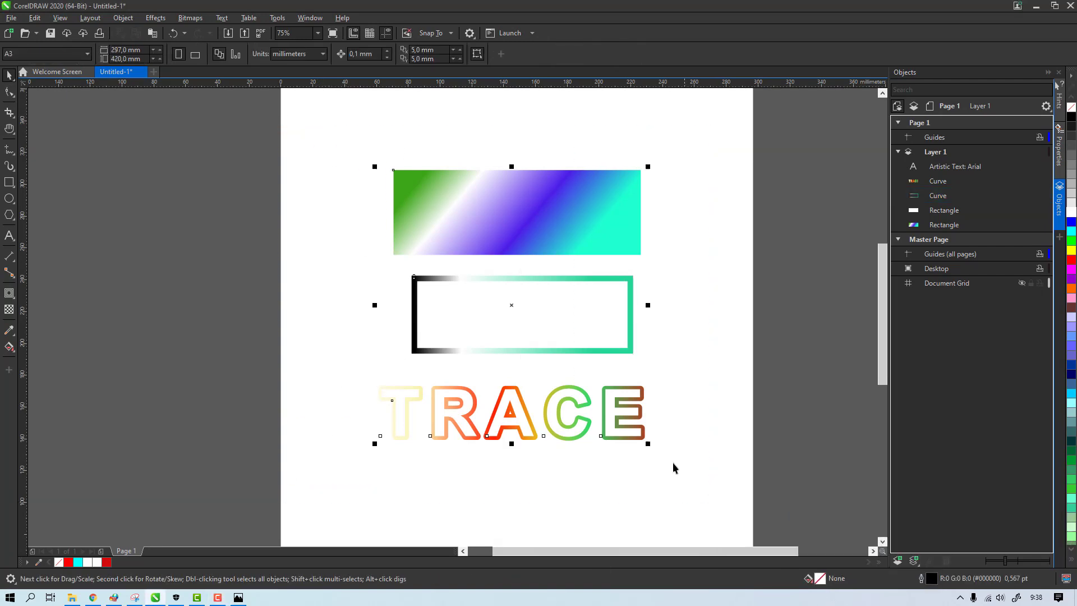
left_click_drag(567, 329, 179, 314)
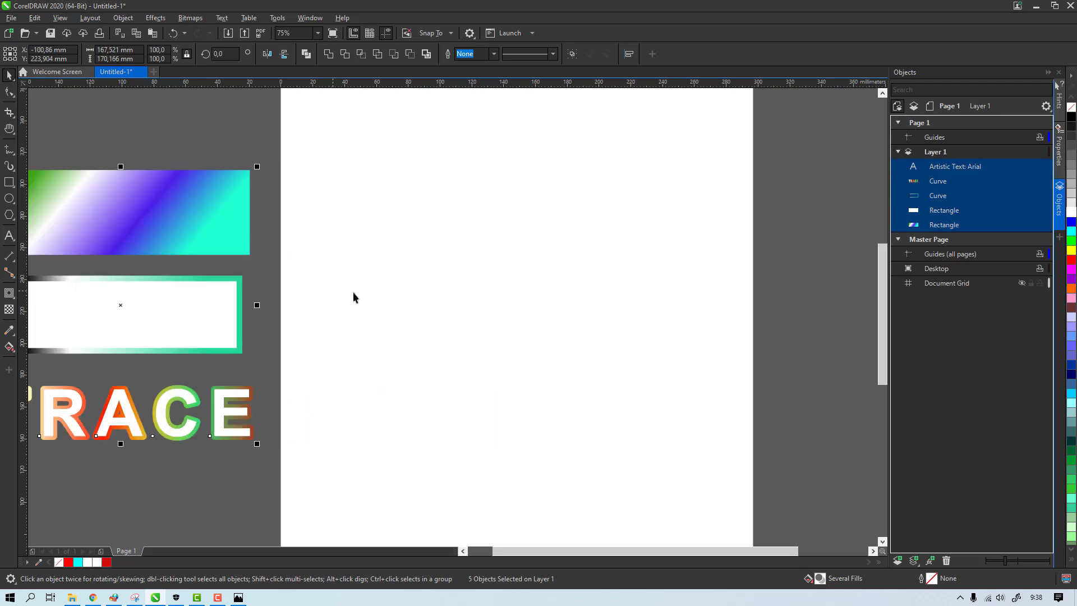
key("h")
left_click_drag(322, 298, 432, 274)
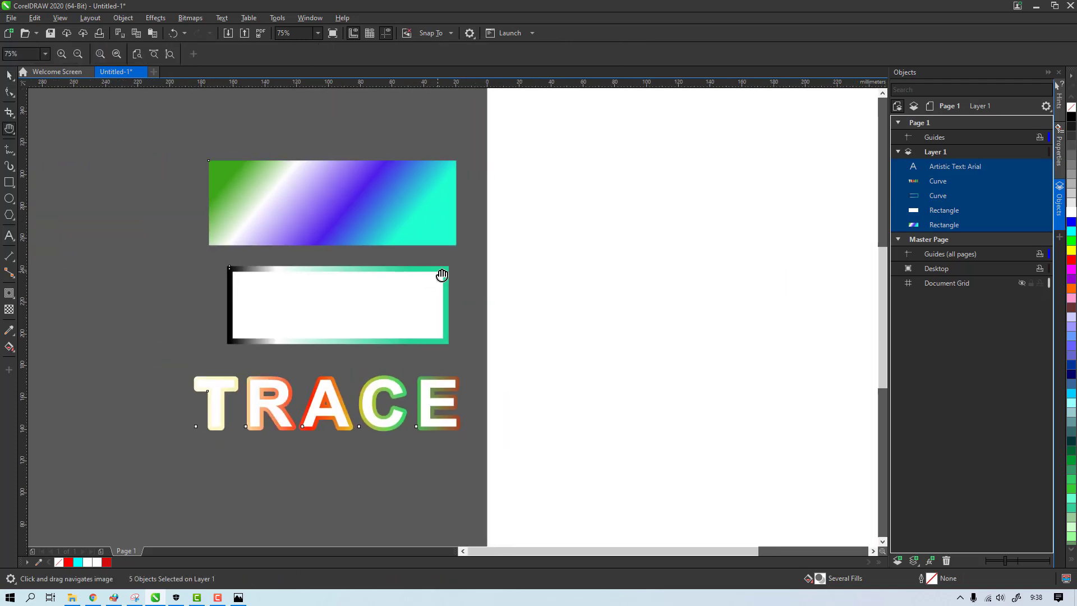
scroll(439, 269, "right", 3)
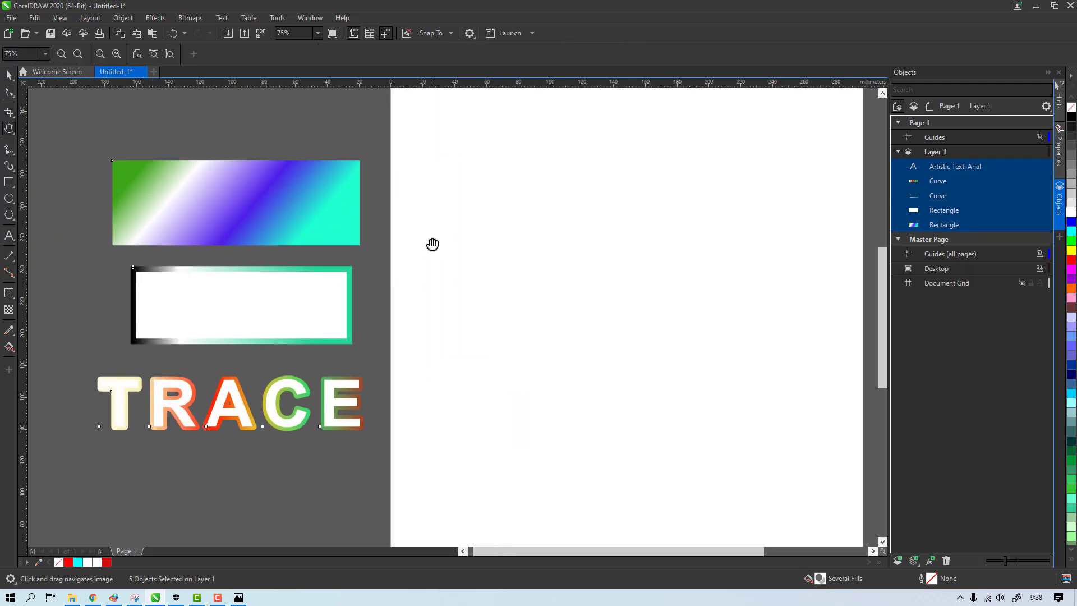
scroll(432, 243, "right", 1)
left_click_drag(423, 248, 417, 233)
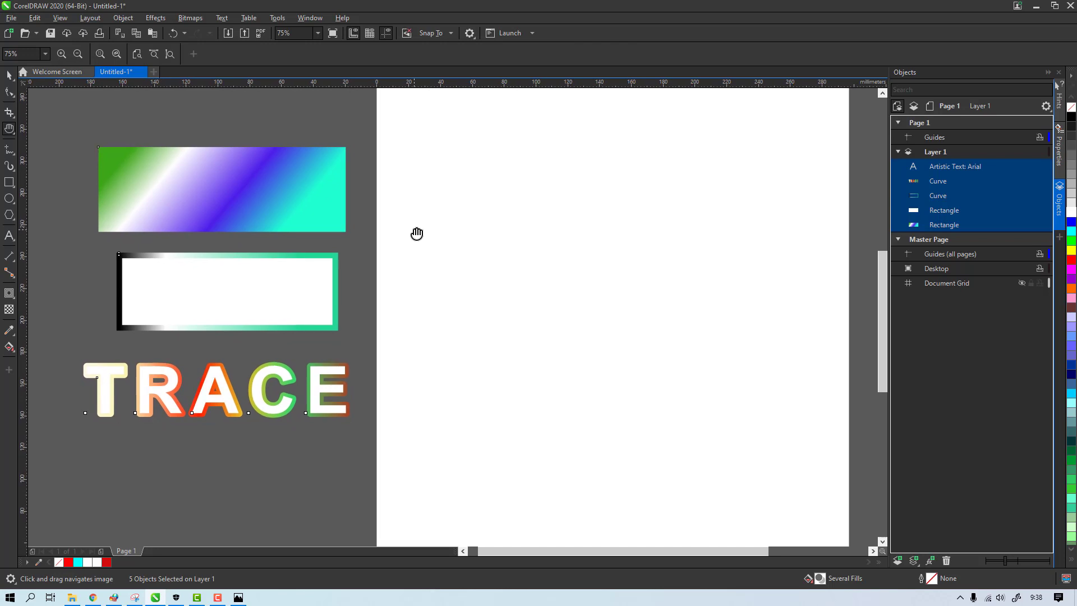
left_click_drag(417, 233, 417, 272)
key("space")
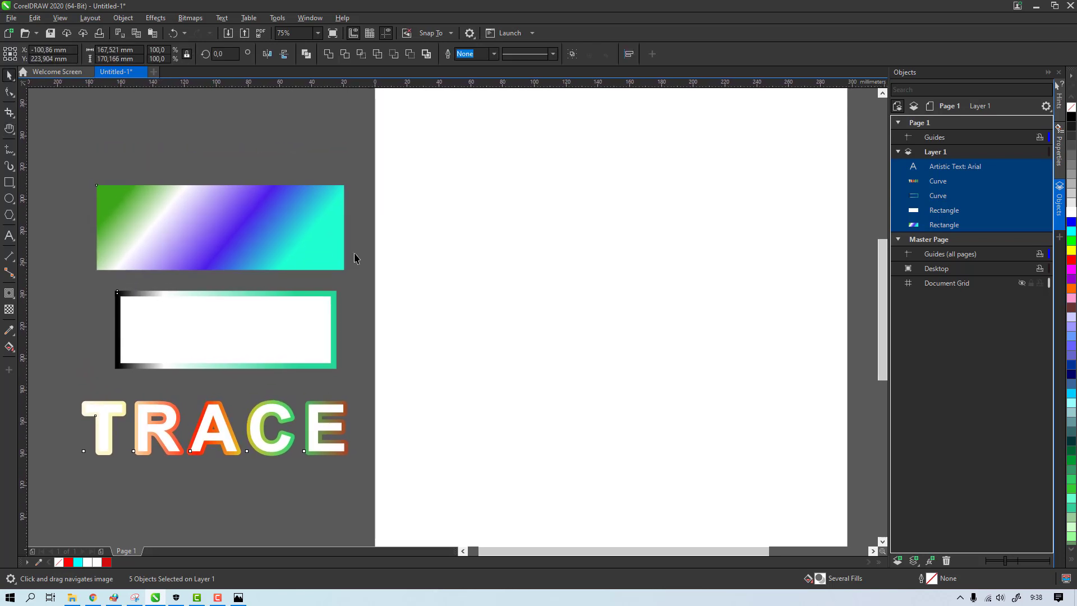
Step: Draw a rectangle about 217 × 133 mm on the empty page, fill it with black and remove its outline
left_click(9, 182)
left_click_drag(449, 196, 796, 408)
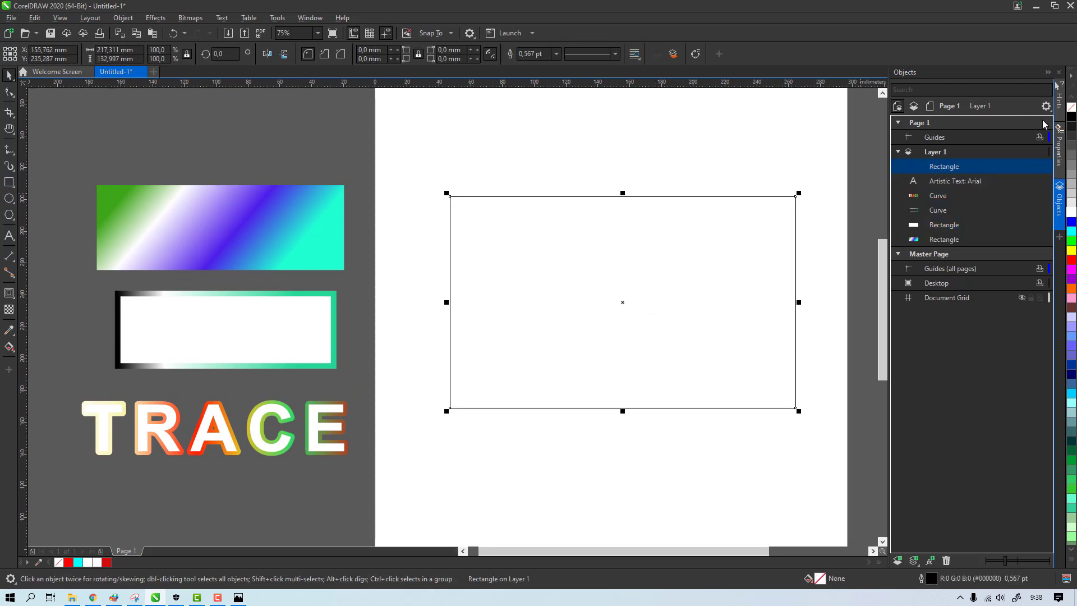
left_click(1071, 118)
right_click(1071, 107)
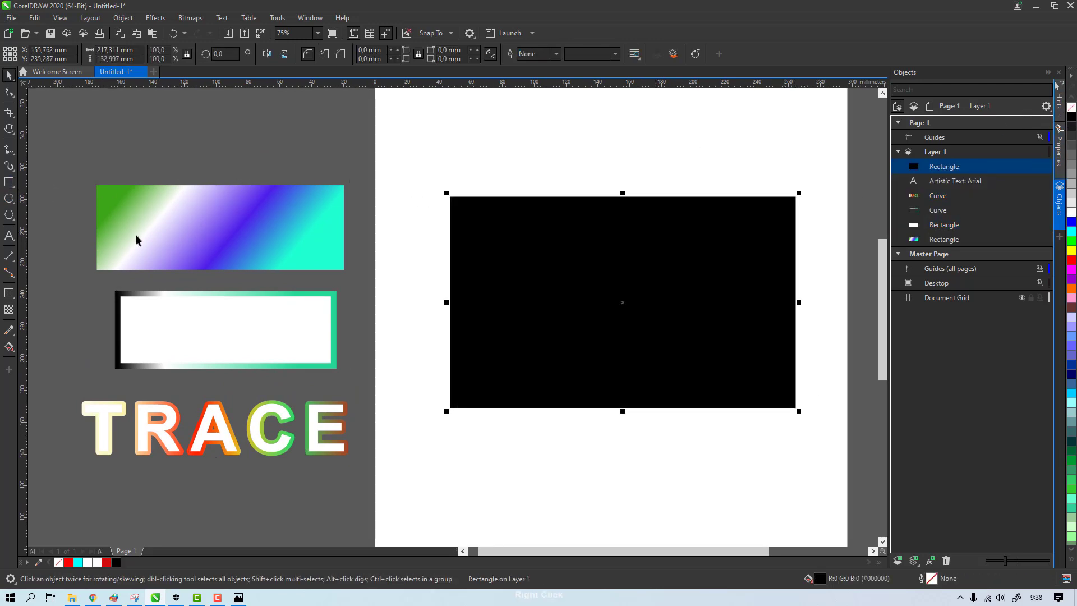
Step: Draw a circle about 51 mm in diameter on the black rectangle and fill it with white
left_click(9, 201)
left_click_drag(594, 269, 662, 351)
key("space")
left_click(1071, 212)
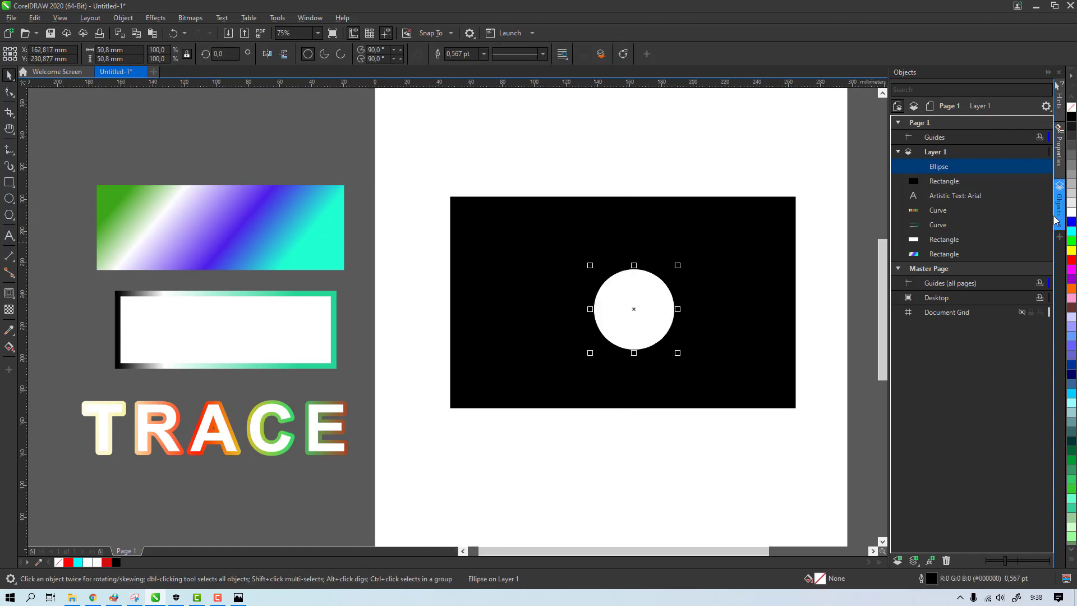
Step: Center the white circle horizontally and vertically on the black rectangle
left_click(760, 243, "shift")
key("c")
key("e")
left_click(654, 149)
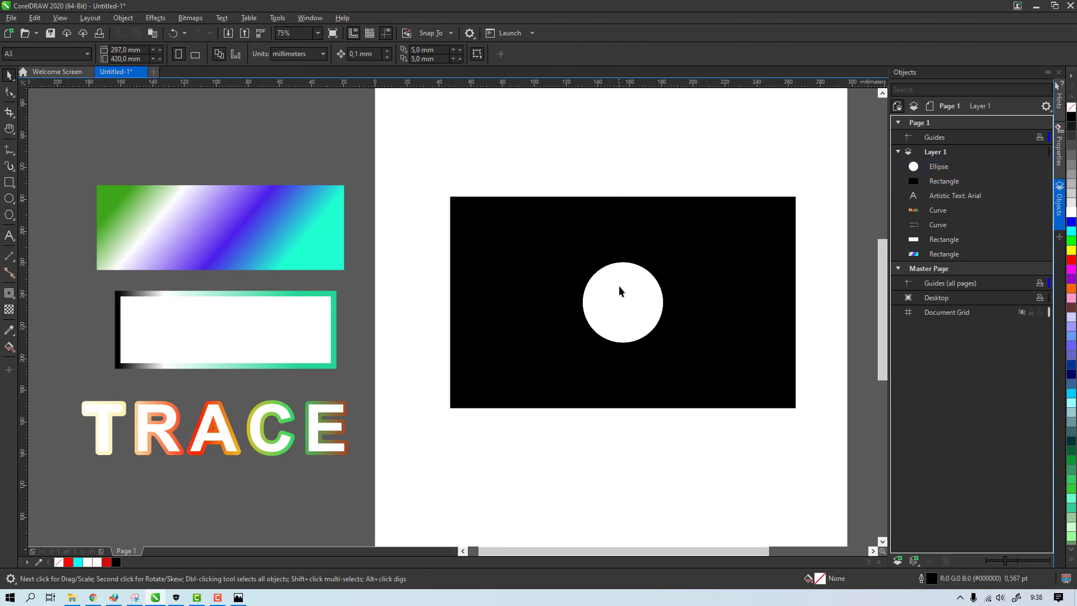
Step: Try a Gaussian blur with a radius of 21.4 pixels on the white circle
left_click(620, 288)
left_click(153, 18)
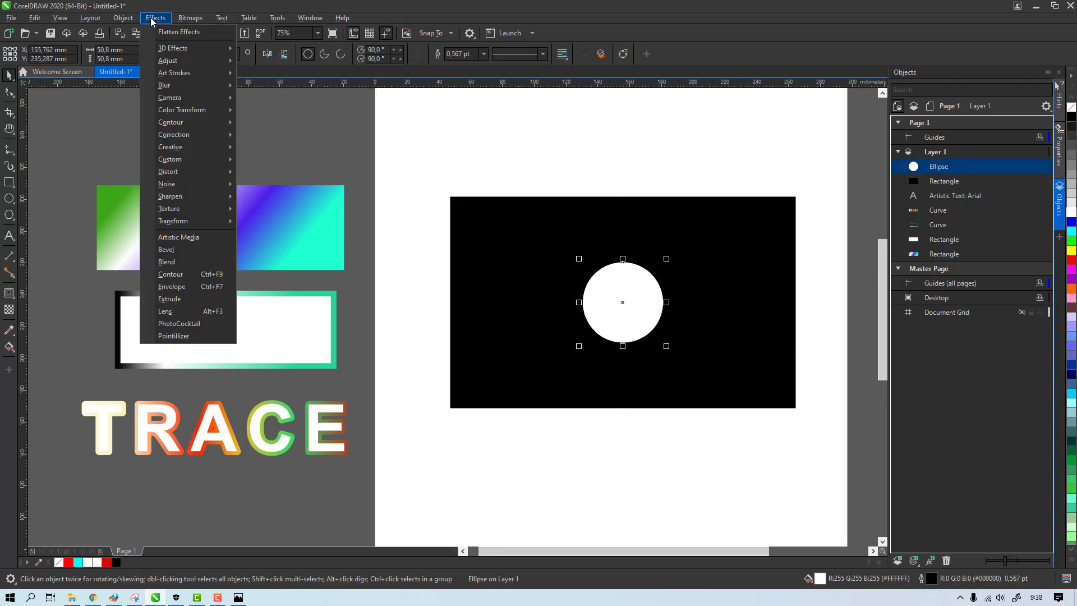
mouse_move(188, 89)
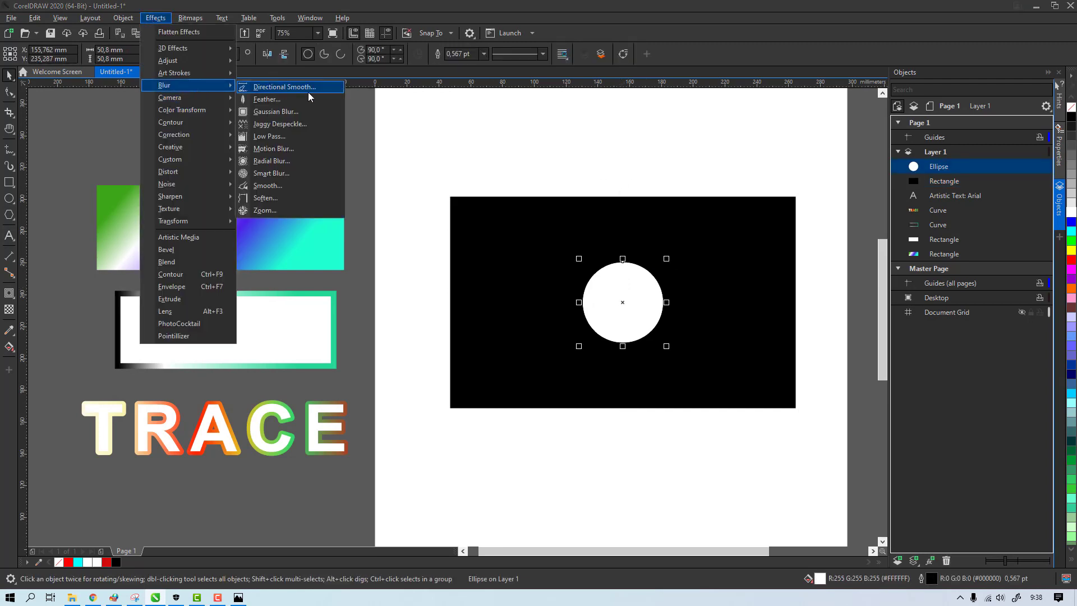
left_click(308, 111)
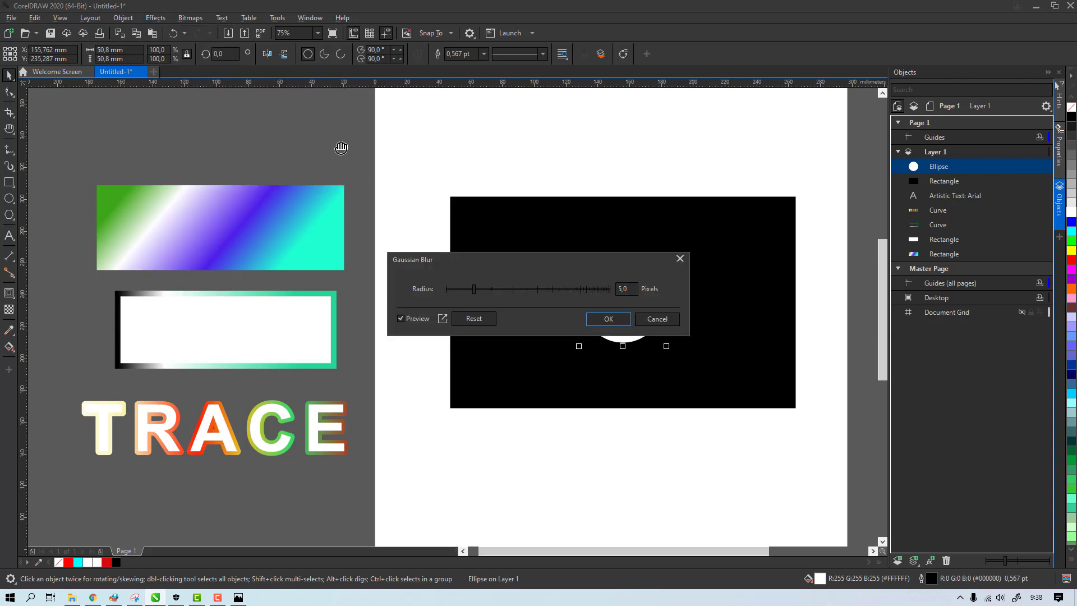
left_click_drag(572, 259, 602, 120)
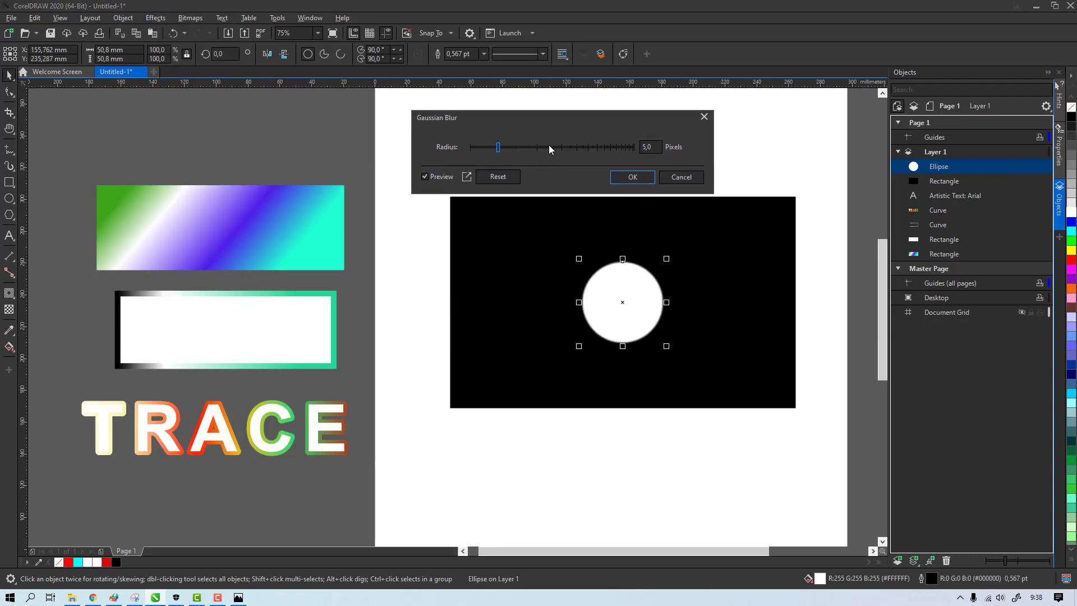
left_click(549, 147)
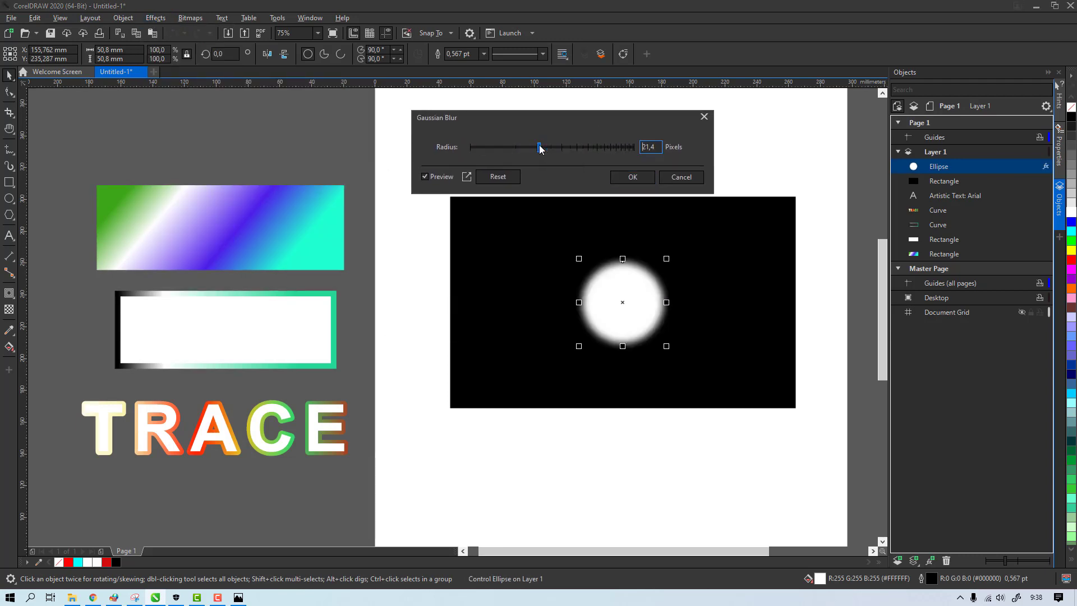
left_click(678, 178)
left_click(749, 177)
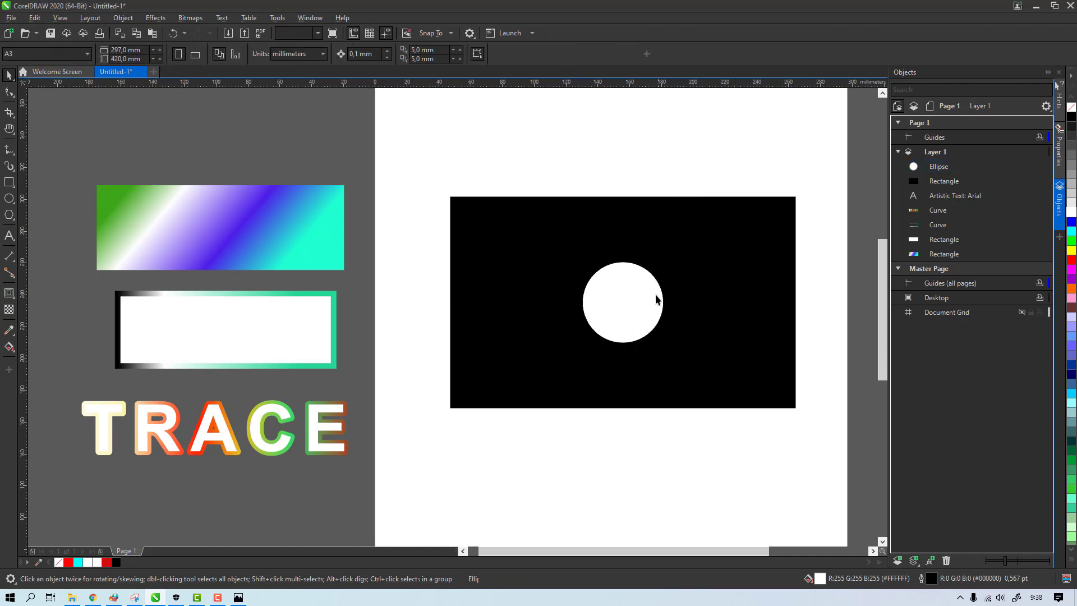
left_click(656, 295)
left_click(217, 598)
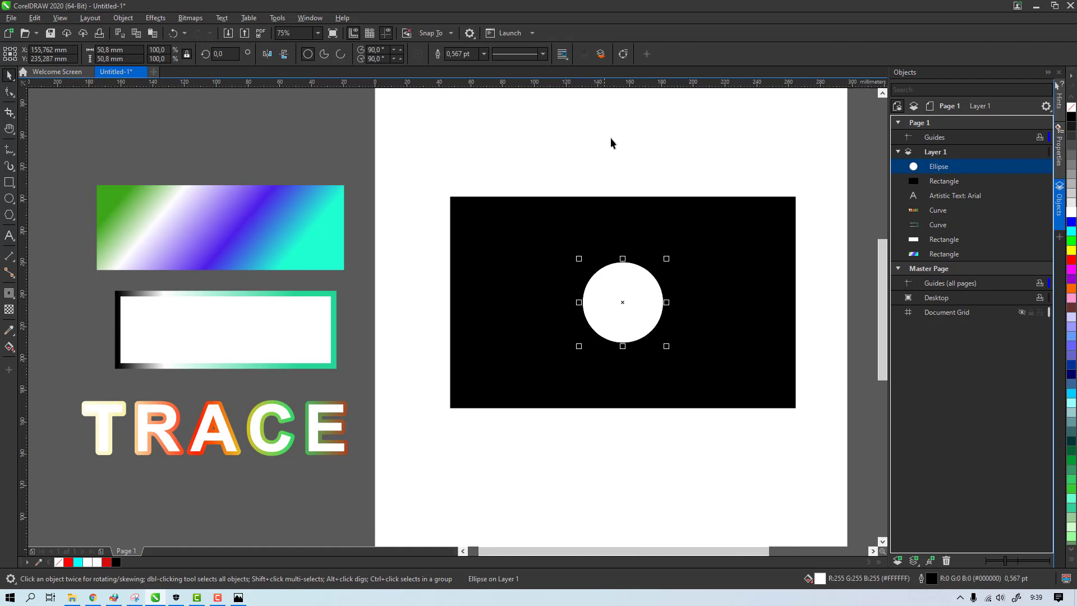
left_click(610, 143)
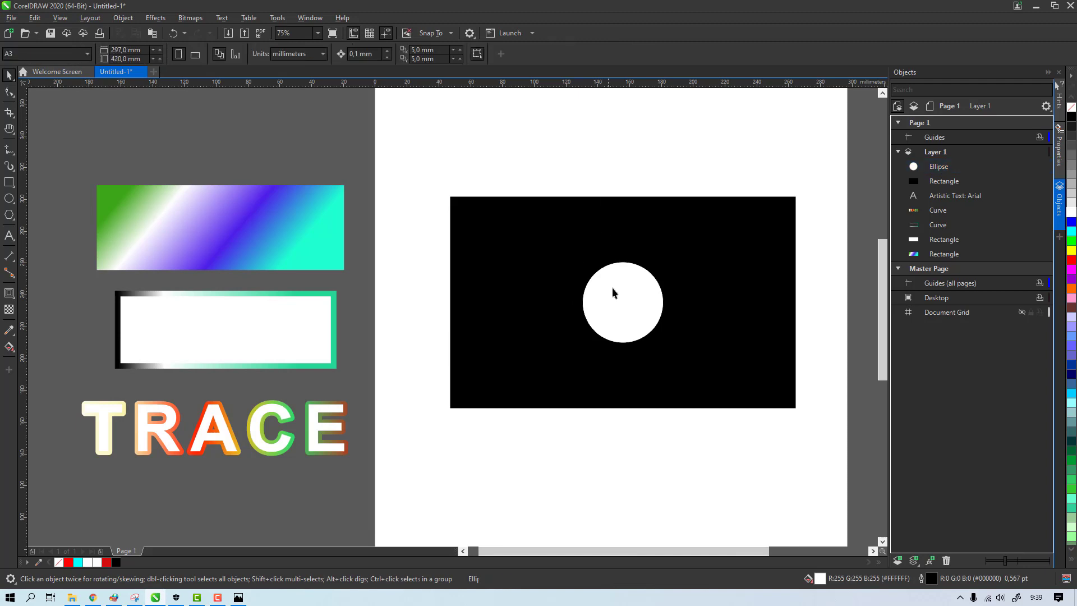
left_click(616, 292)
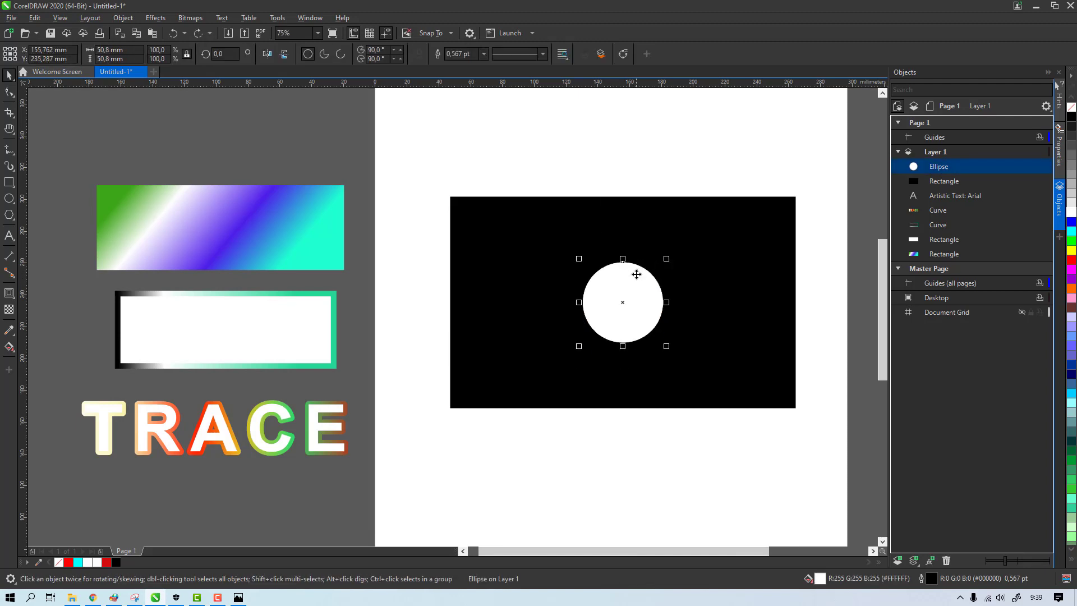
key("h")
left_click_drag(634, 288, 596, 289)
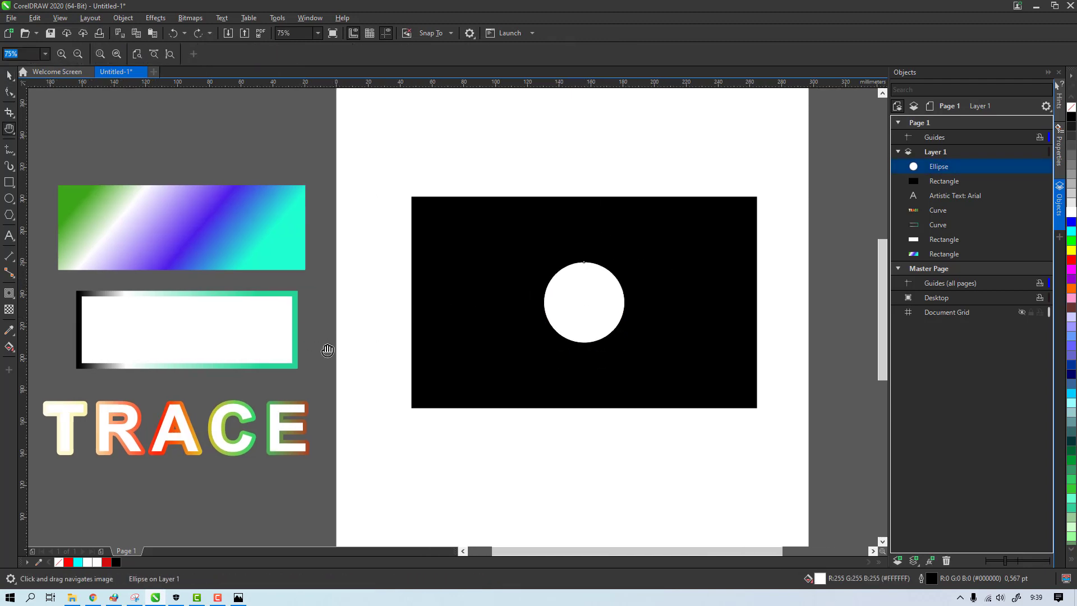
key("space")
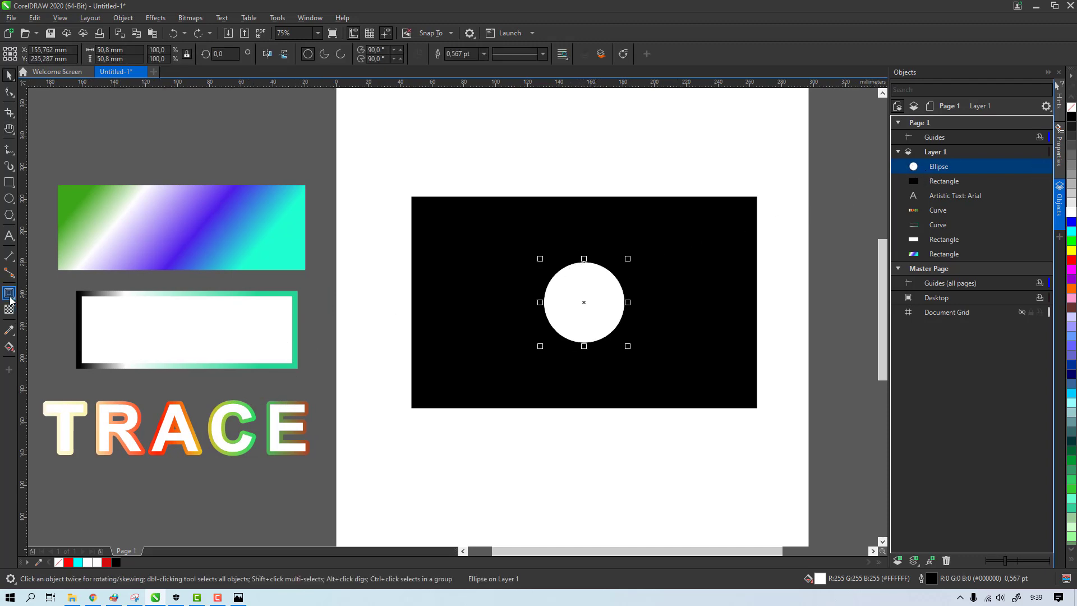
Step: Duplicate the white circle in place, enlarge the rear copy about its center to about 55 mm, and fill it with red
left_click(625, 173)
left_click(585, 309)
key("ctrl+c")
key("ctrl+v")
left_click(930, 181)
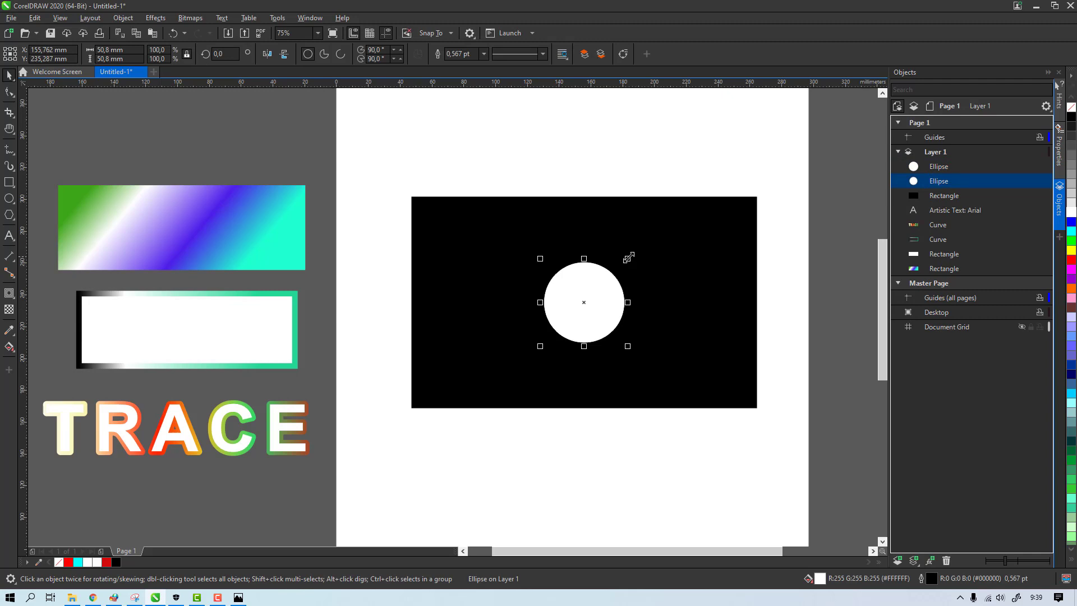
left_click_drag(628, 257, 631, 254)
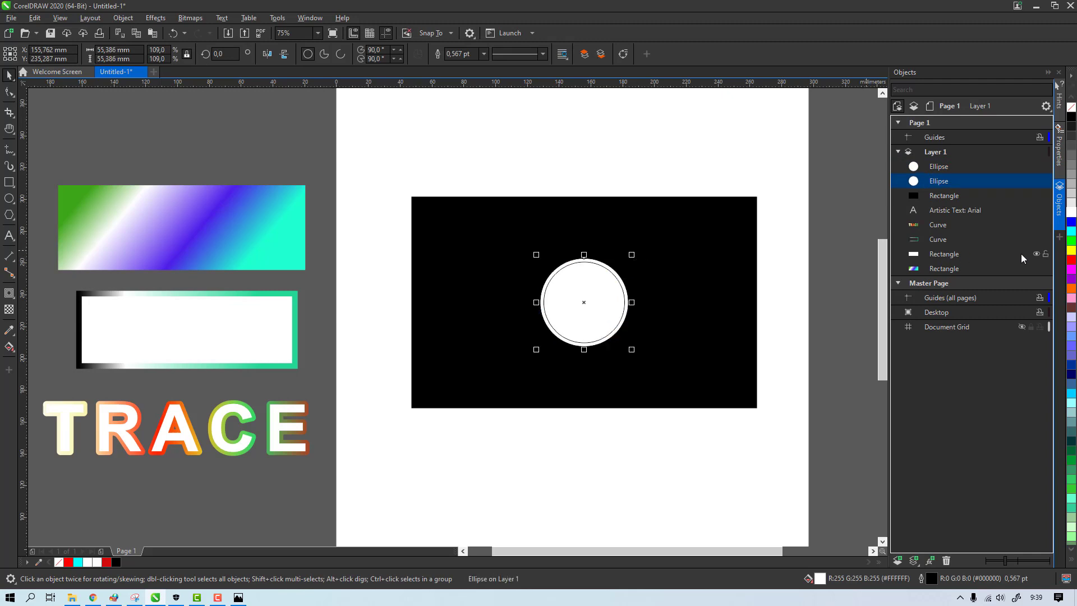
left_click(1071, 260)
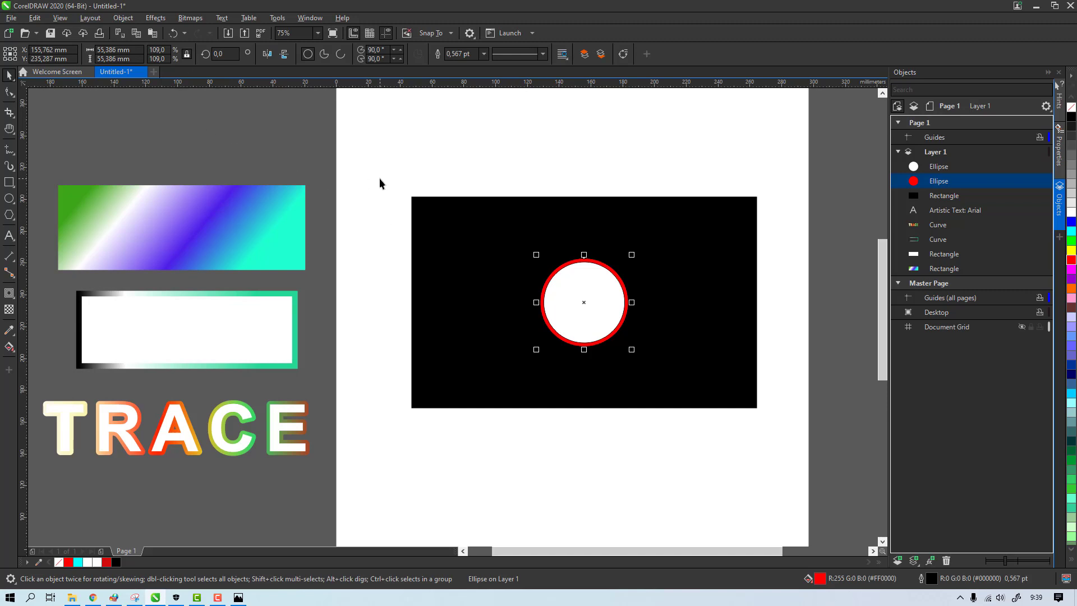
Step: Apply a Gaussian blur with a radius of 37 pixels to the red circle
left_click(155, 18)
mouse_move(188, 88)
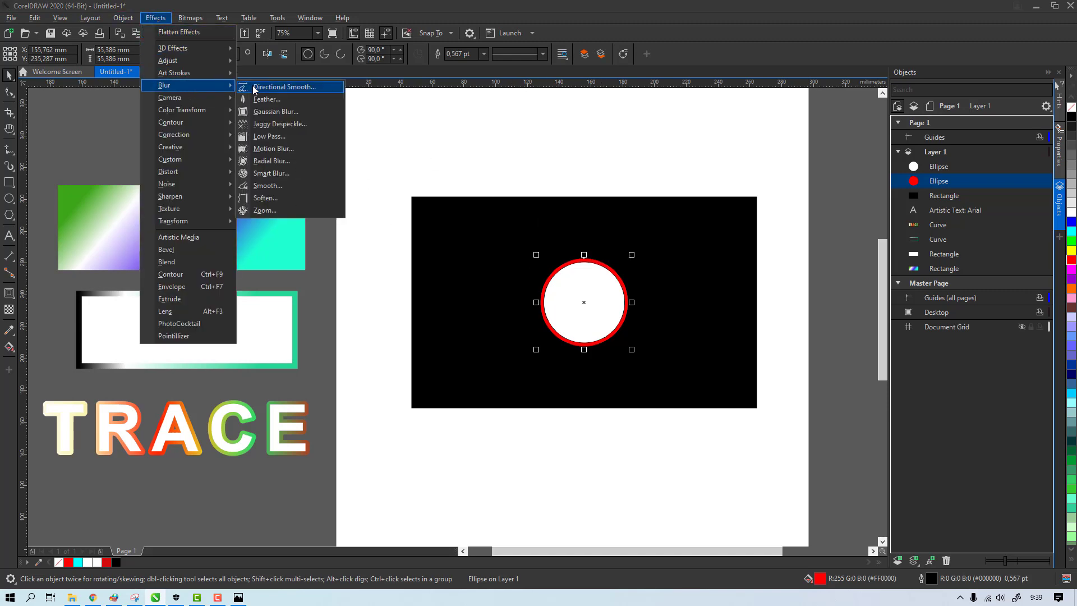
left_click(272, 112)
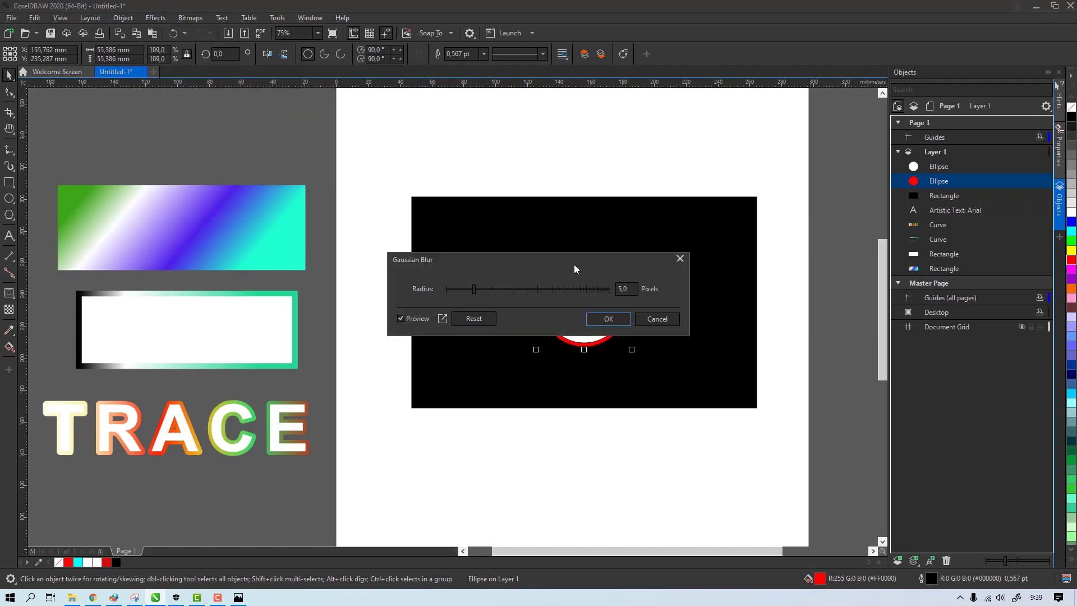
left_click_drag(574, 269, 644, 116)
left_click_drag(543, 140, 587, 143)
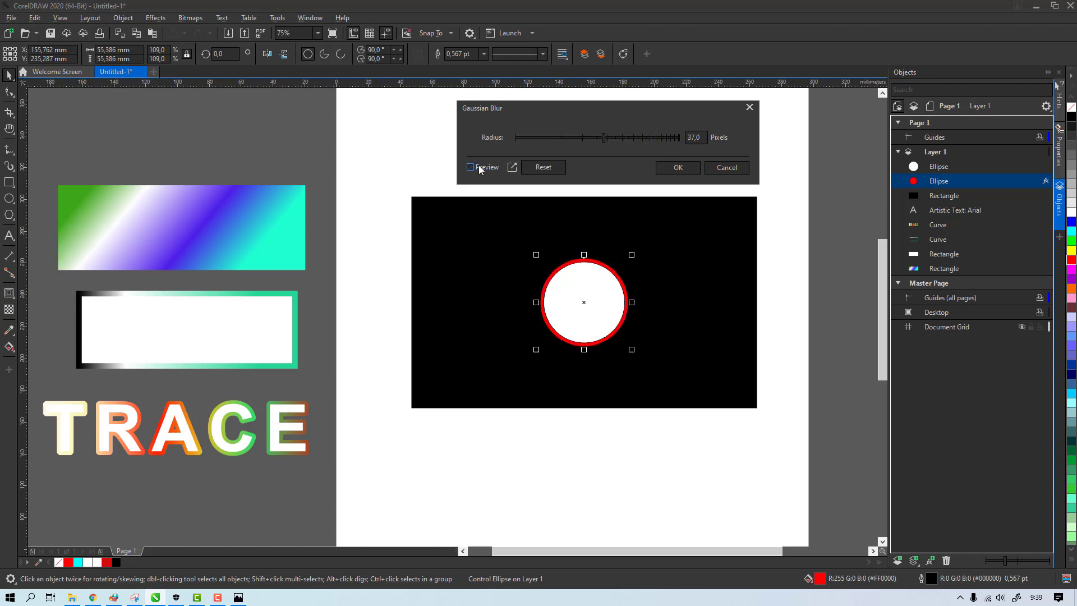
left_click(670, 168)
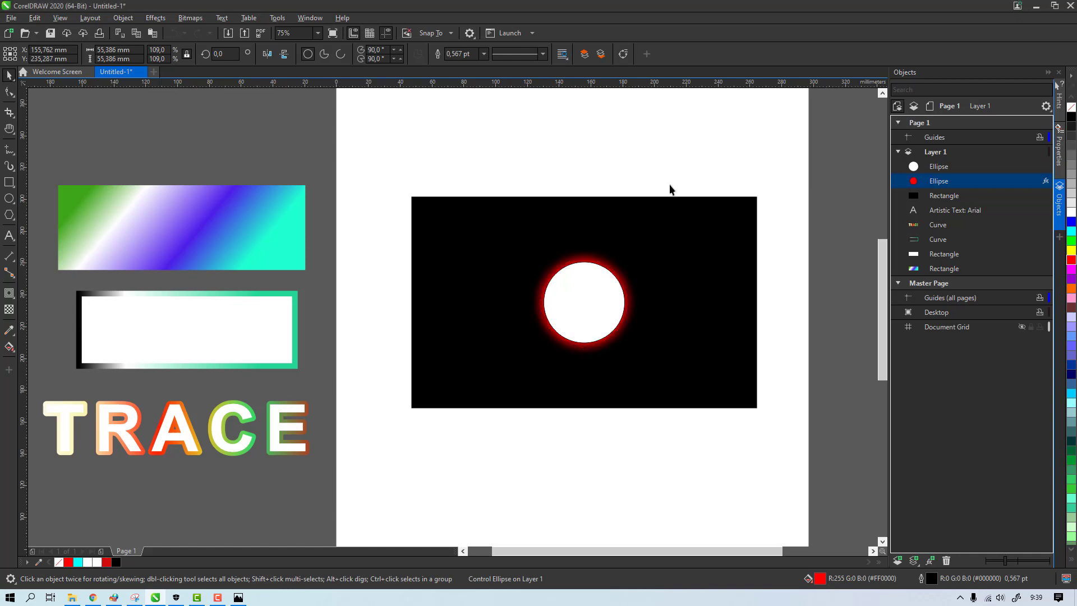
Step: Duplicate the white circle in place, shrink the front copy to about 42 mm, and fill the larger circle behind it with orange
left_click(601, 293)
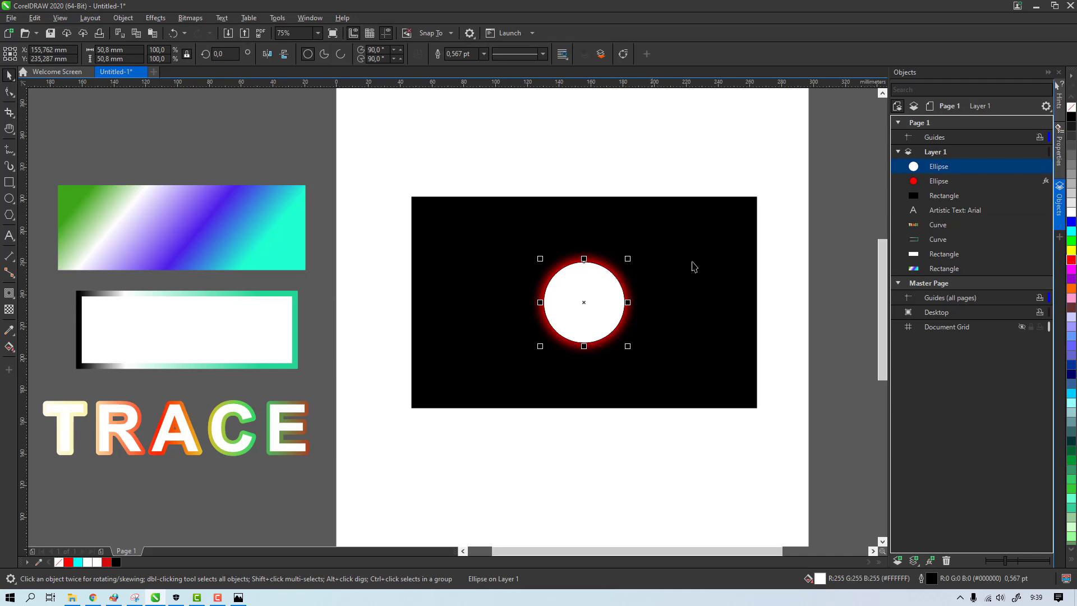
key("ctrl+c")
key("ctrl+v")
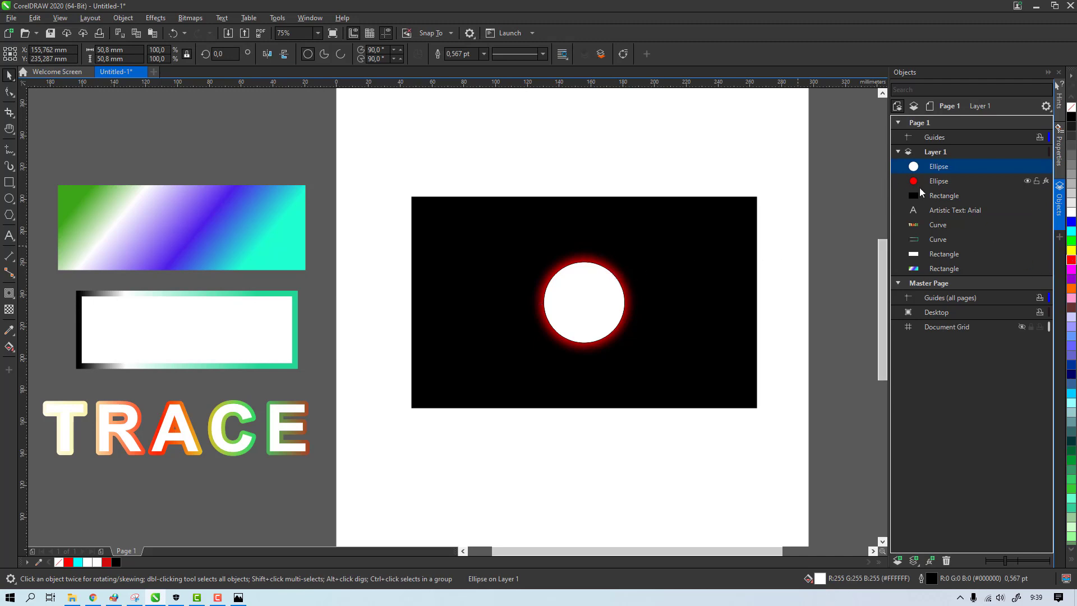
left_click_drag(628, 259, 621, 266)
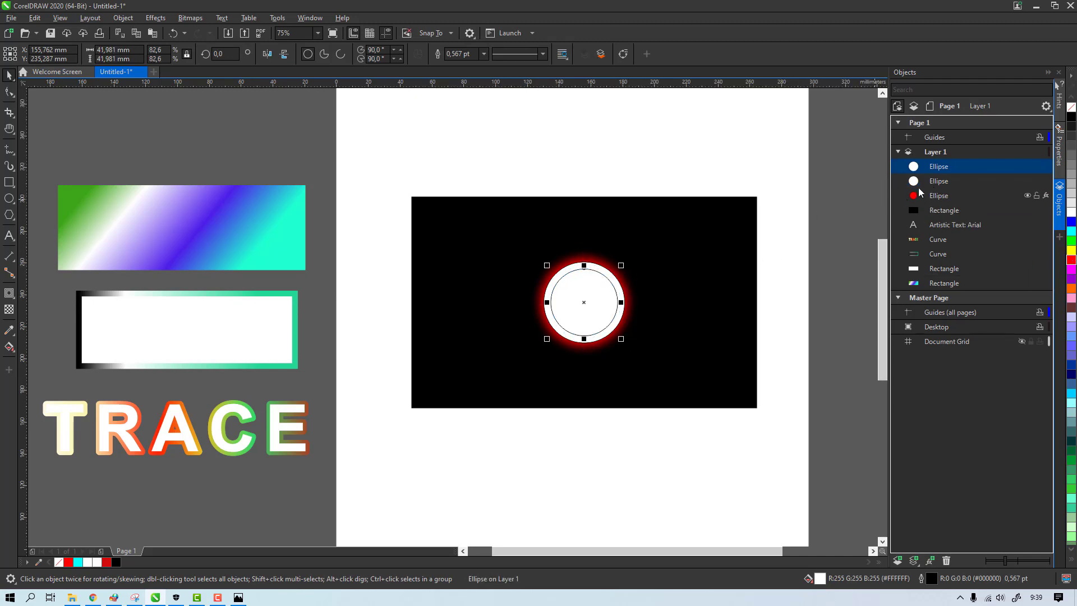
left_click(1072, 288)
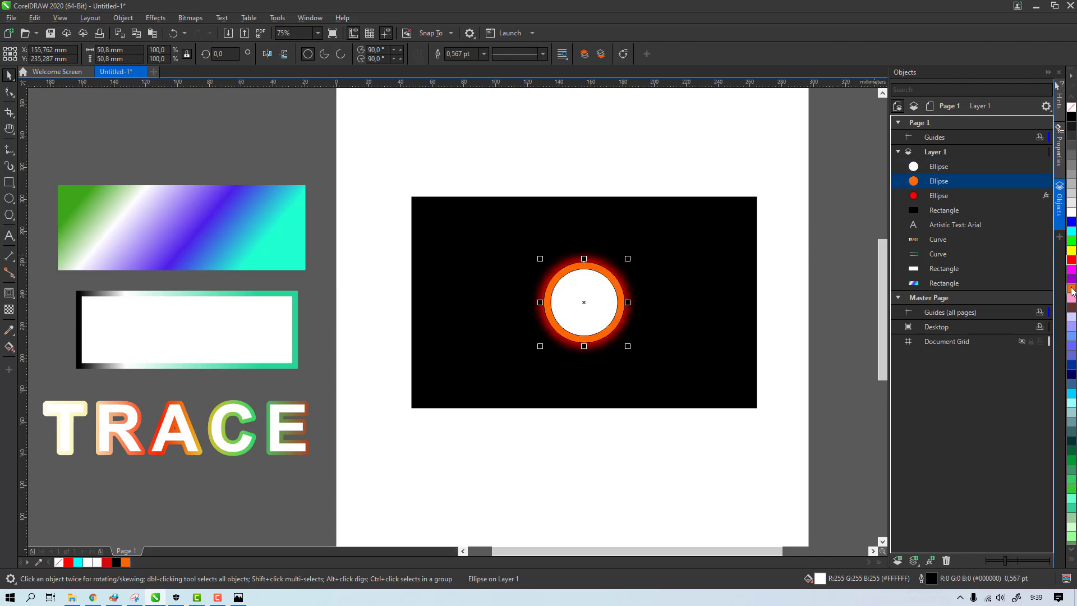
Step: Apply a Gaussian blur with a radius of 17.2 pixels to the orange circle
left_click(151, 22)
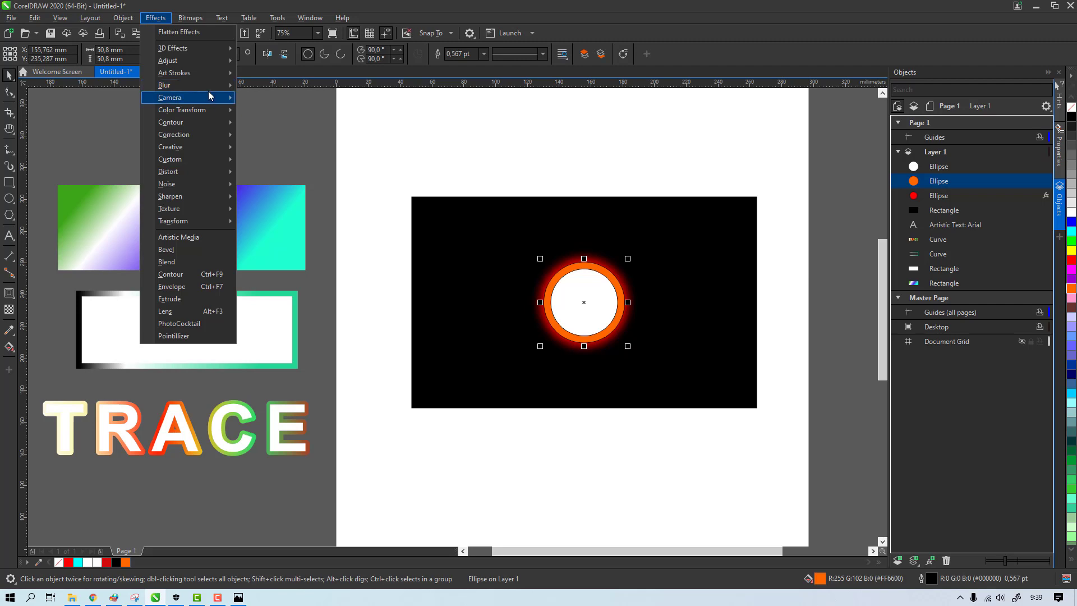
mouse_move(215, 93)
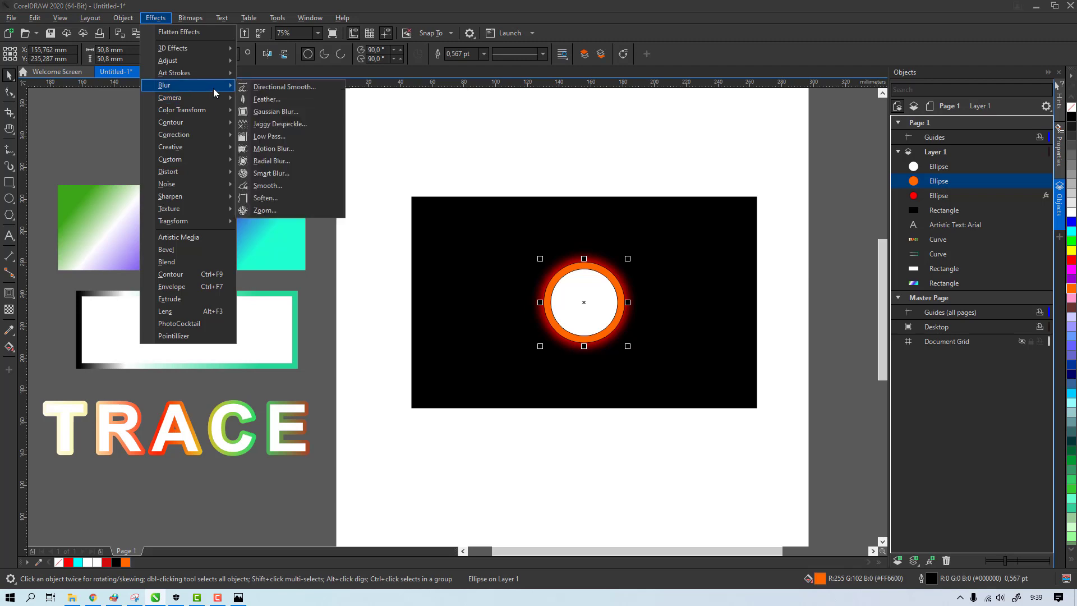
left_click(294, 115)
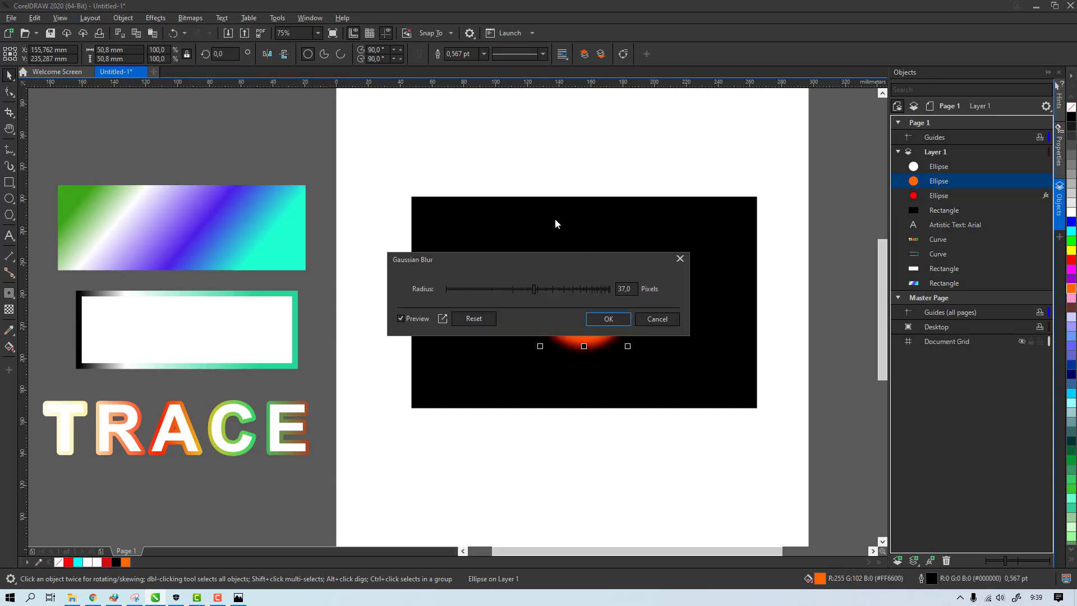
left_click_drag(544, 263, 546, 143)
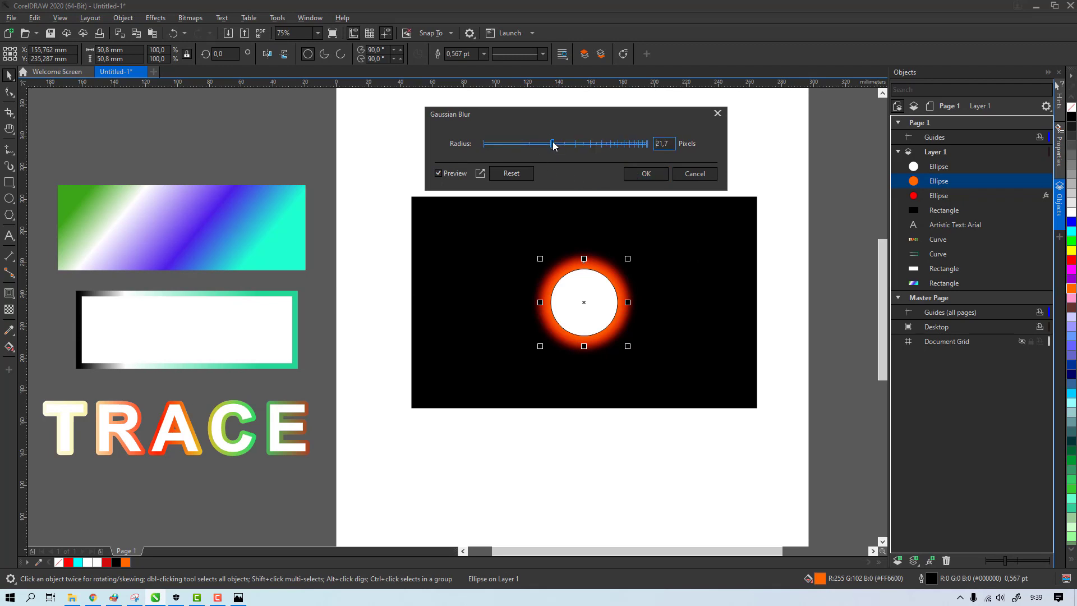
left_click(656, 173)
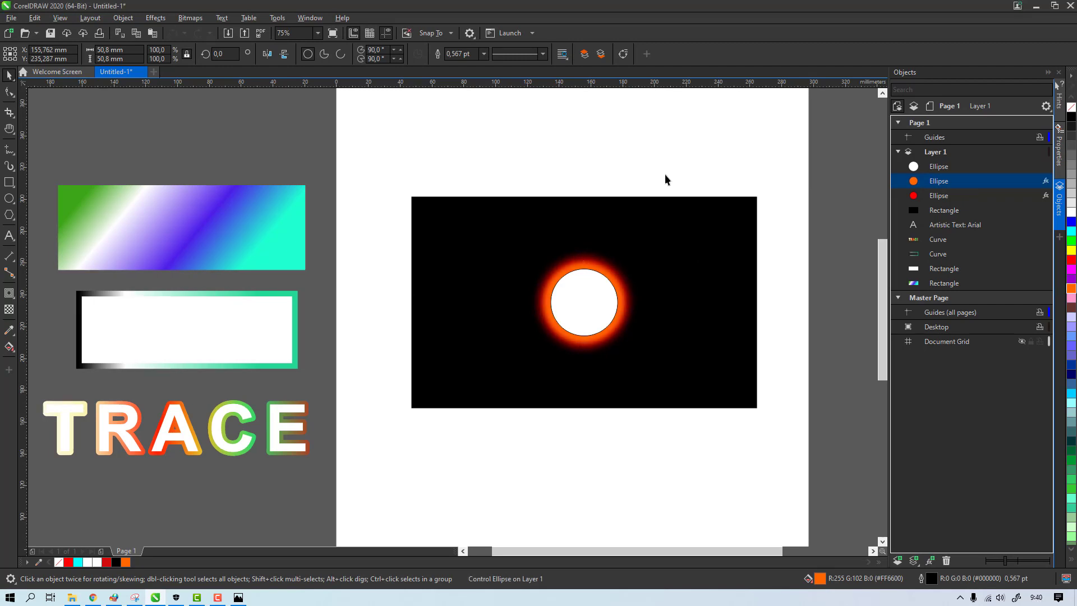
Step: Duplicate the front white circle in place and shrink the copy about its center to about 35 mm
left_click(586, 296)
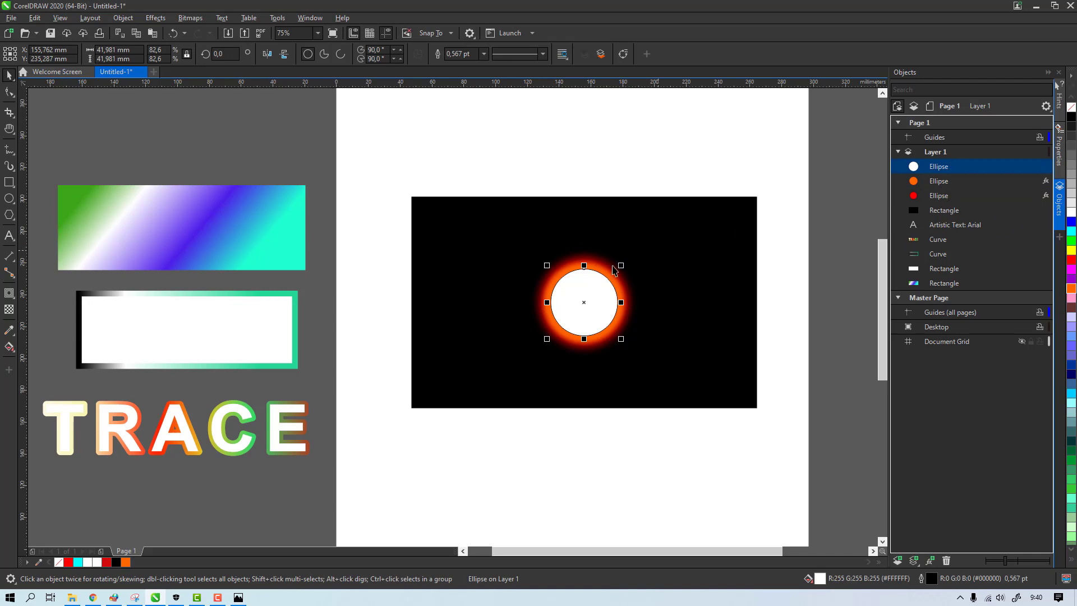
key("ctrl+c")
key("ctrl+v")
left_click_drag(621, 266, 615, 271)
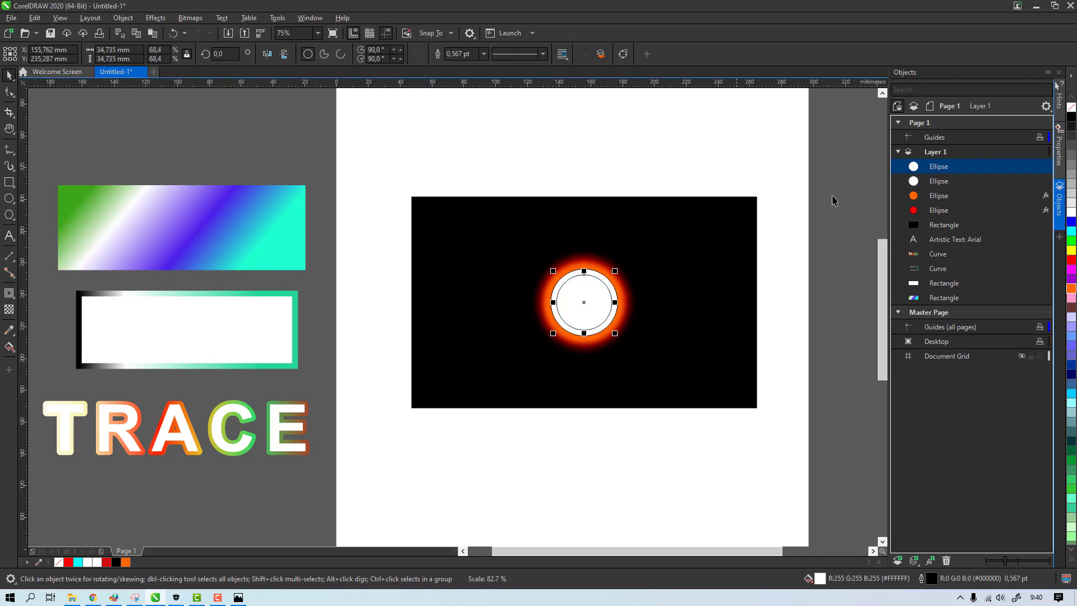
Step: Fill the larger white circle behind the smallest one with yellow and remove its outline
left_click(930, 185)
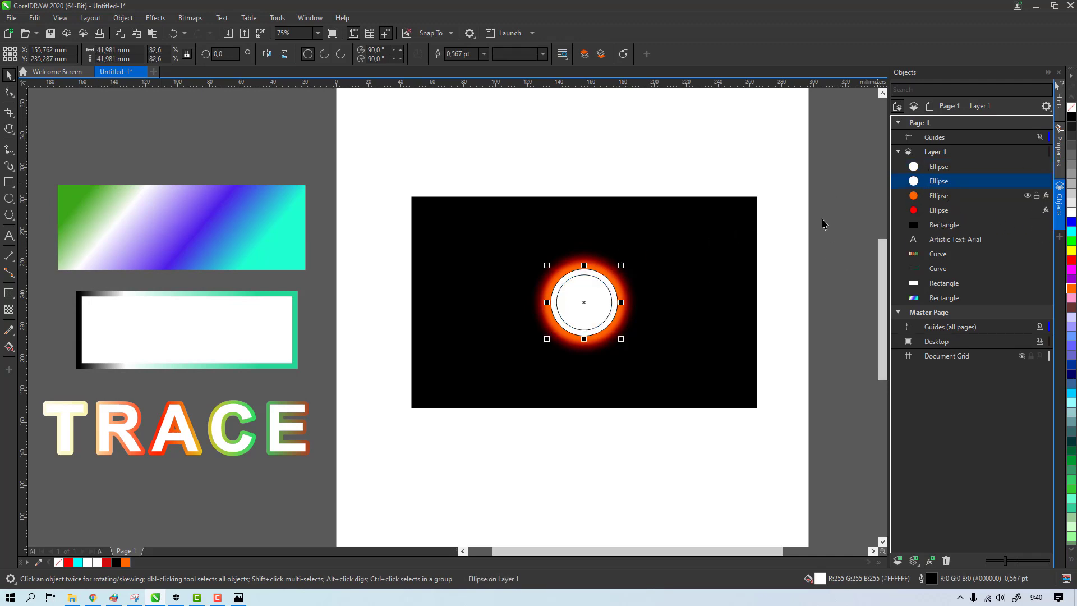
left_click(1071, 251)
right_click(1072, 107)
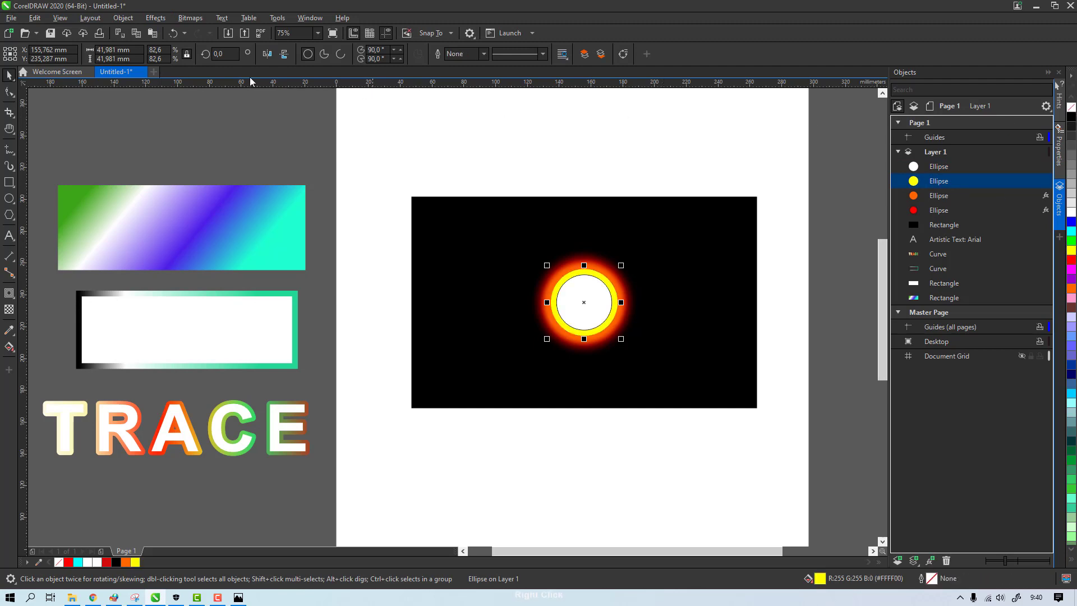
Step: Apply a Gaussian blur with a radius of 17.2 pixels to the yellow circle
left_click(155, 17)
mouse_move(227, 91)
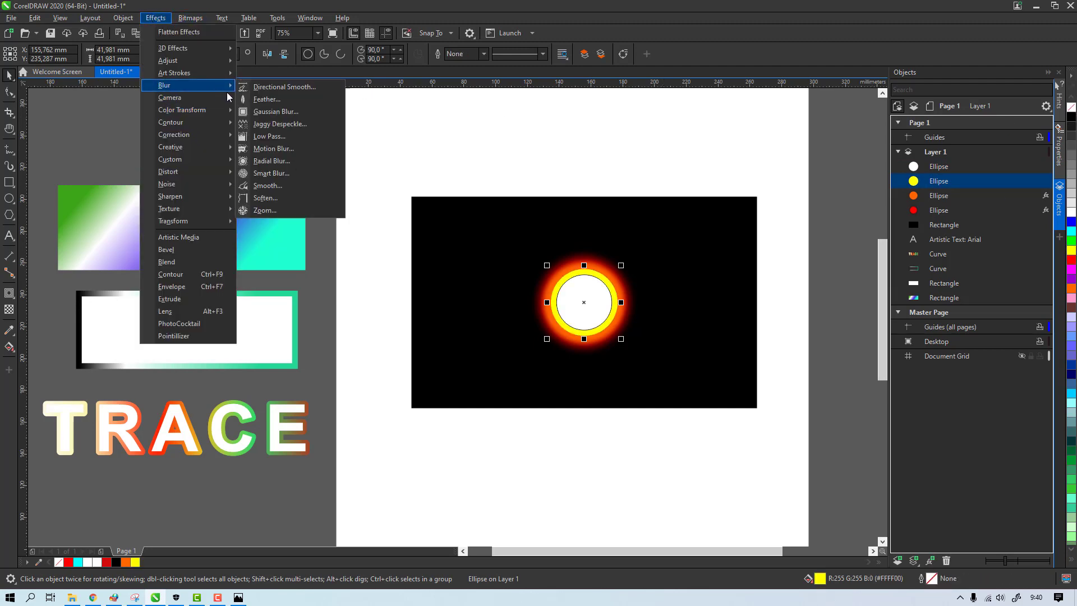
left_click(275, 111)
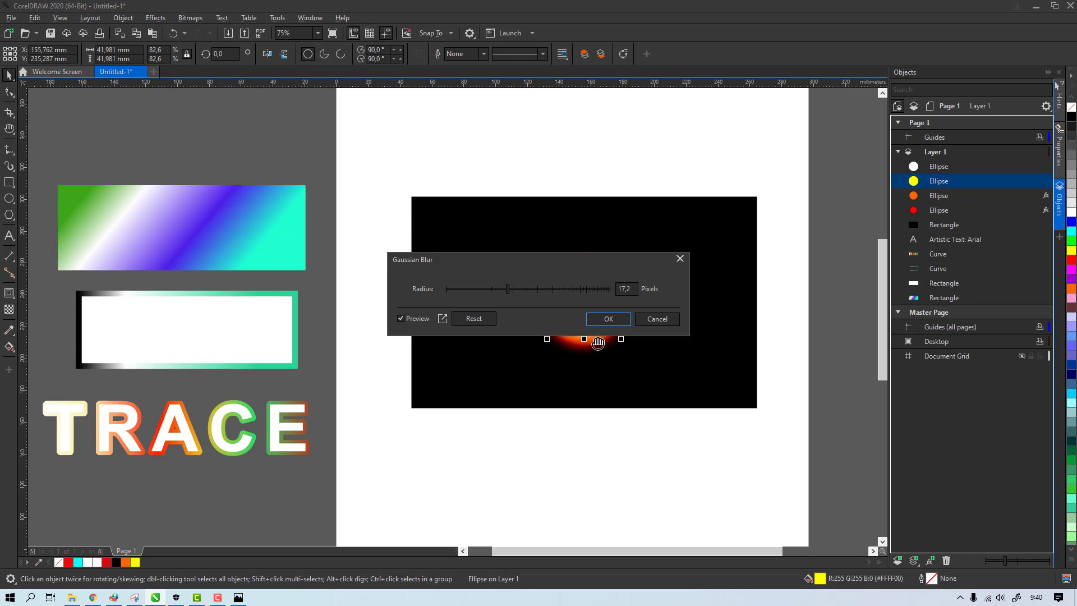
left_click_drag(601, 261, 604, 354)
left_click(607, 408)
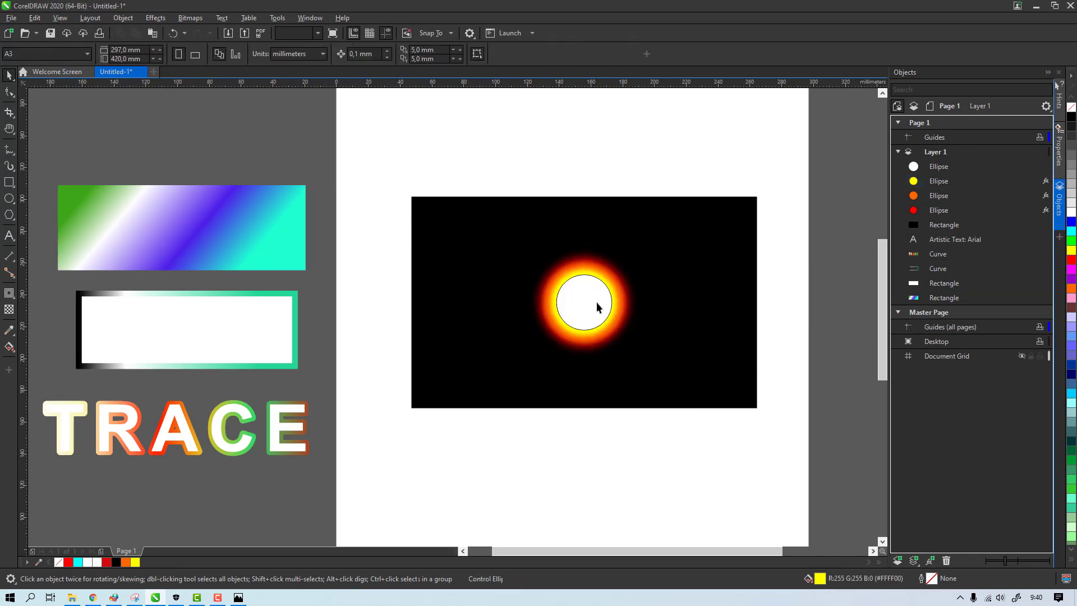
Step: Remove the outline from the white circle at the center of the glow
left_click(596, 306)
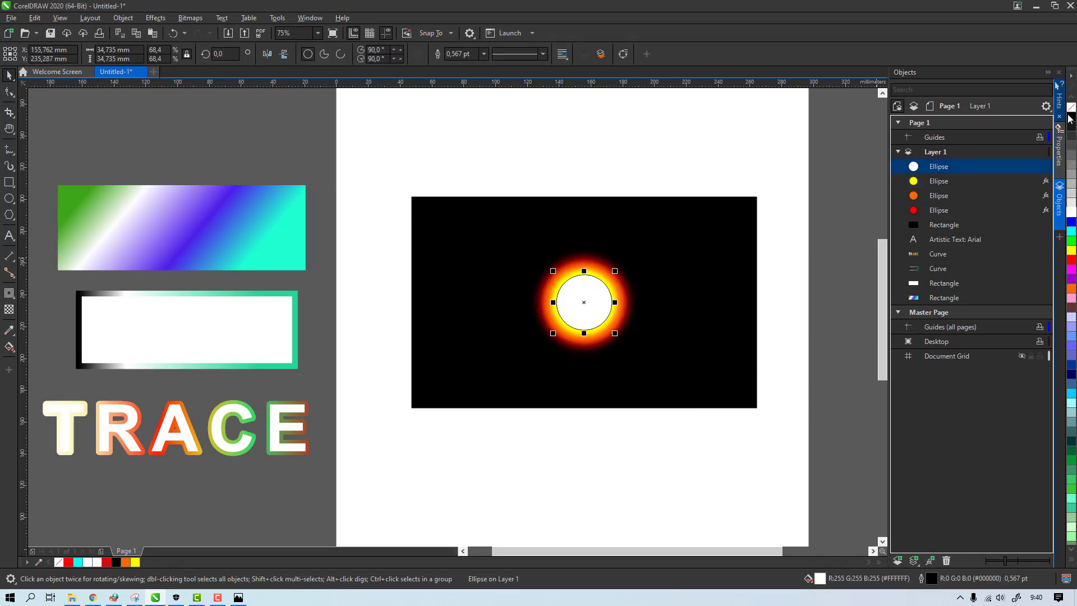
right_click(621, 164)
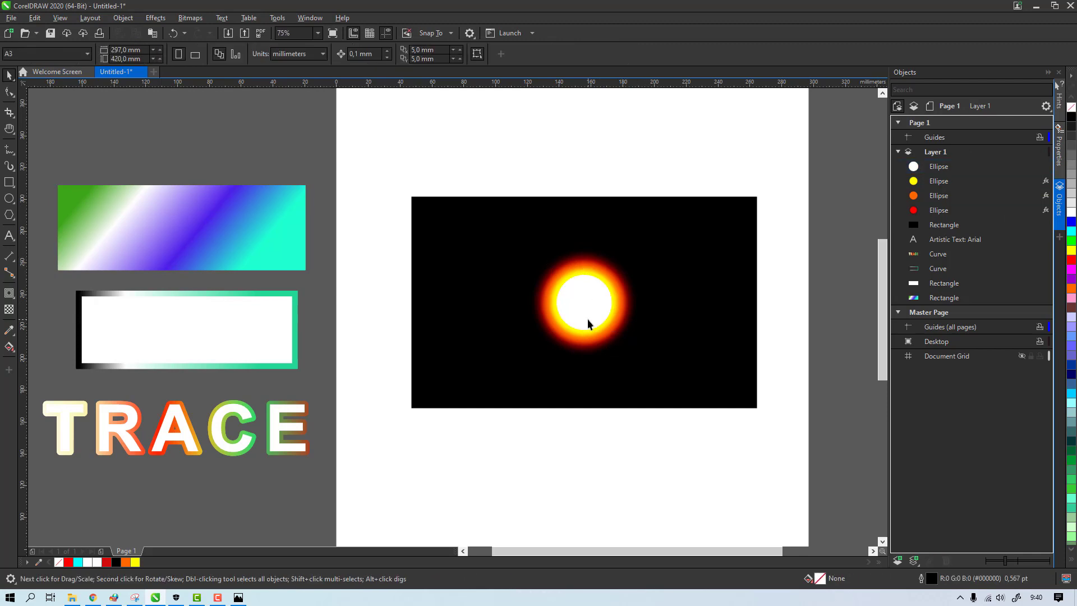
Step: Examine the color transitions of the finished glow up close and in the overall artwork
scroll(627, 300, "up", 8)
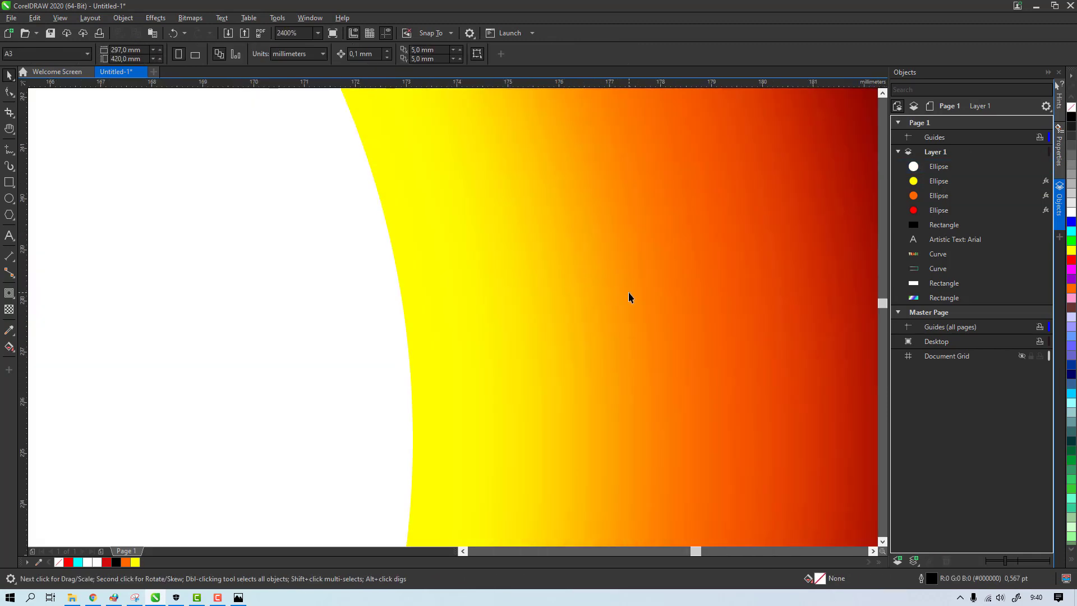
scroll(629, 298, "down", 2)
scroll(655, 238, "down", 4)
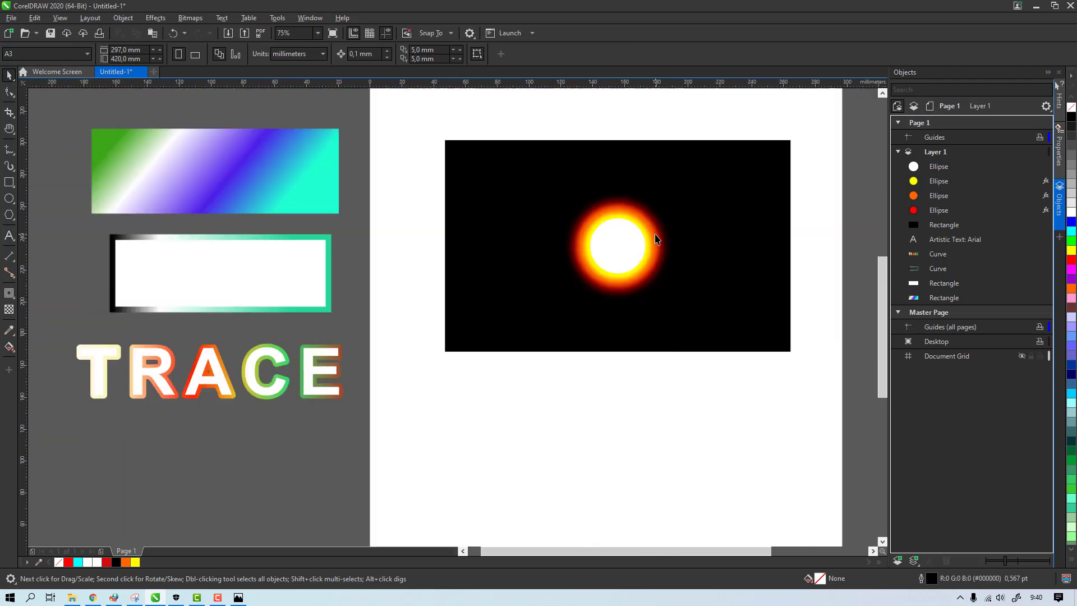
scroll(620, 279, "down", 1)
scroll(639, 263, "up", 3)
scroll(629, 271, "down", 5)
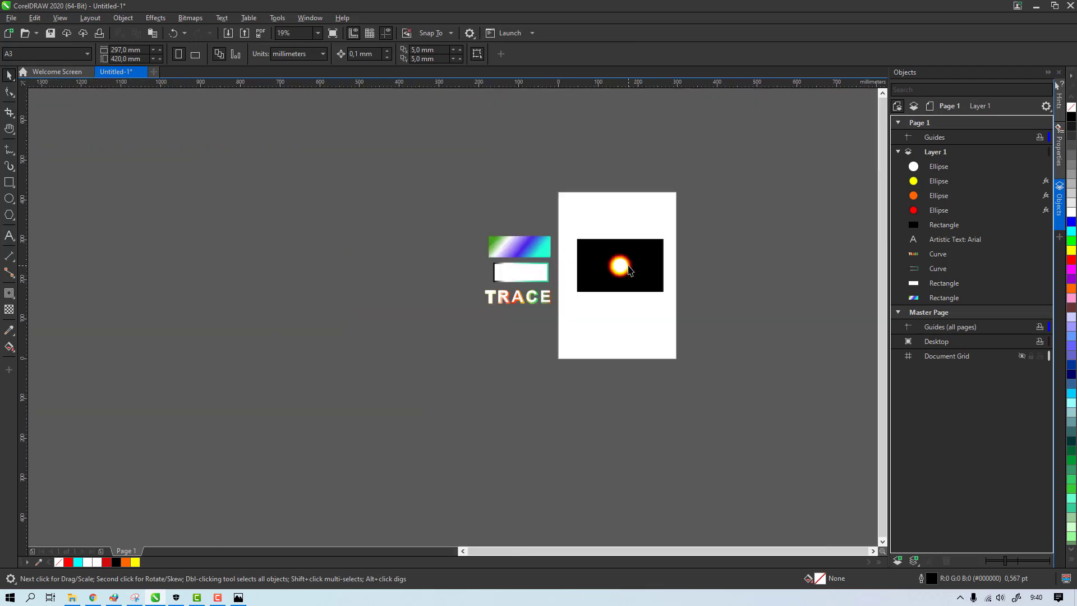
scroll(609, 268, "up", 3)
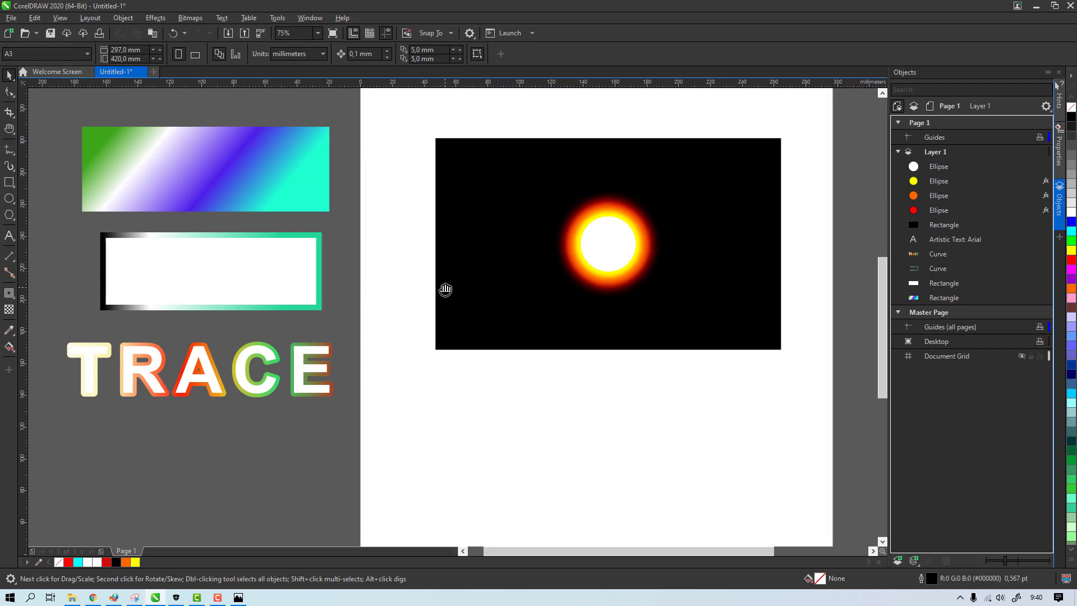
key("h")
left_click_drag(450, 253, 471, 289)
left_click(218, 596)
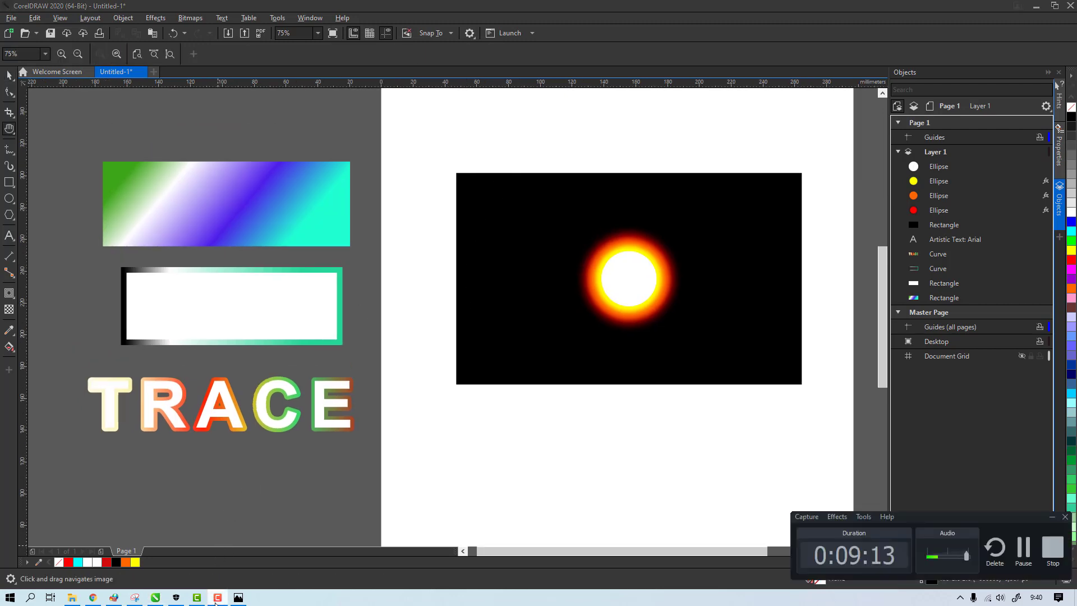
left_click(218, 596)
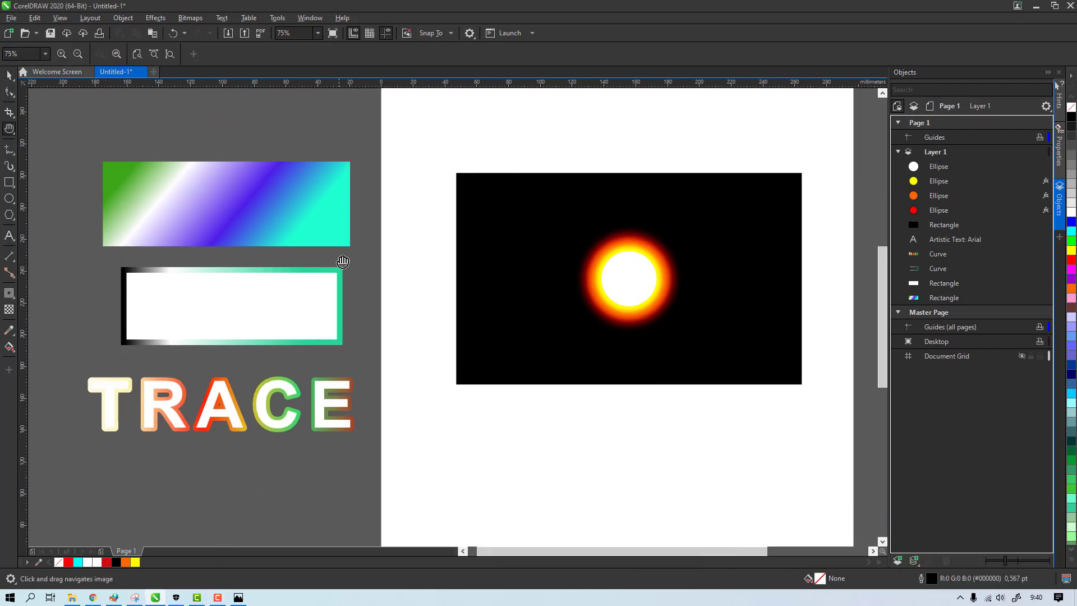
left_click_drag(343, 263, 332, 254)
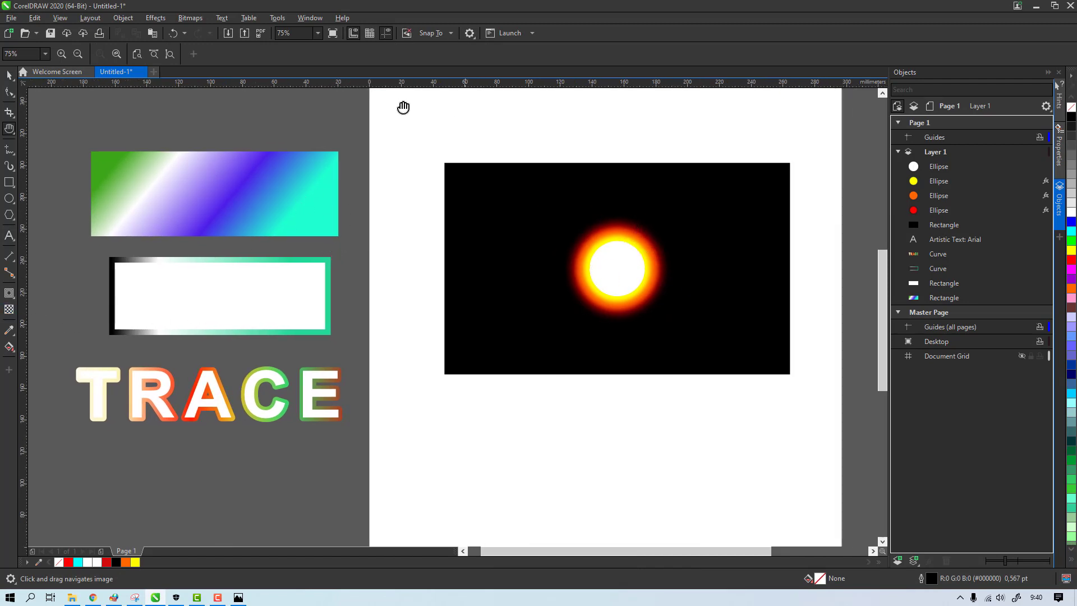
left_click_drag(642, 225, 631, 214)
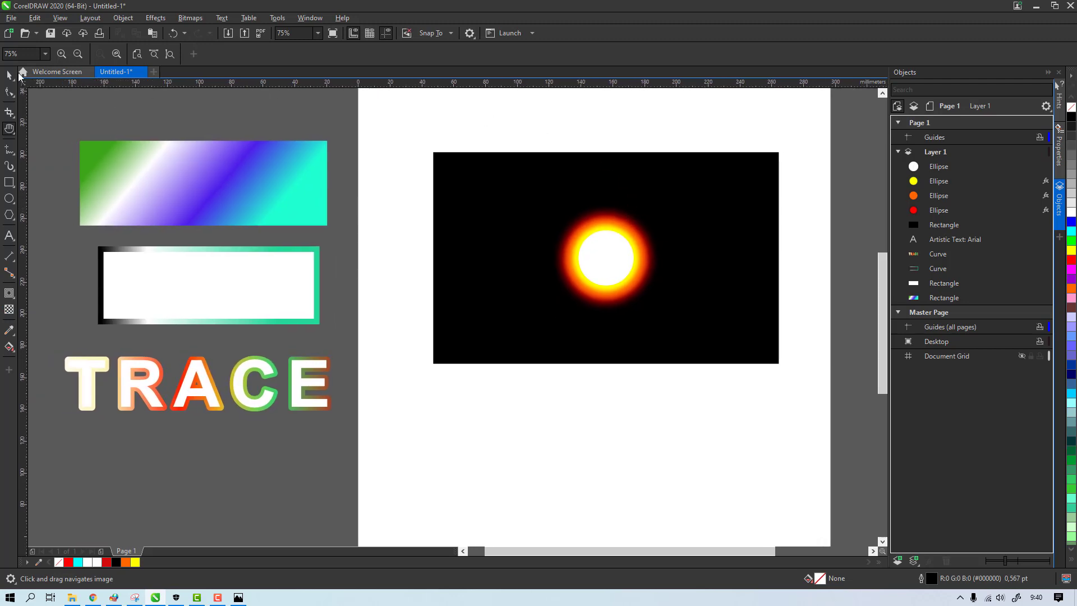
left_click(9, 92)
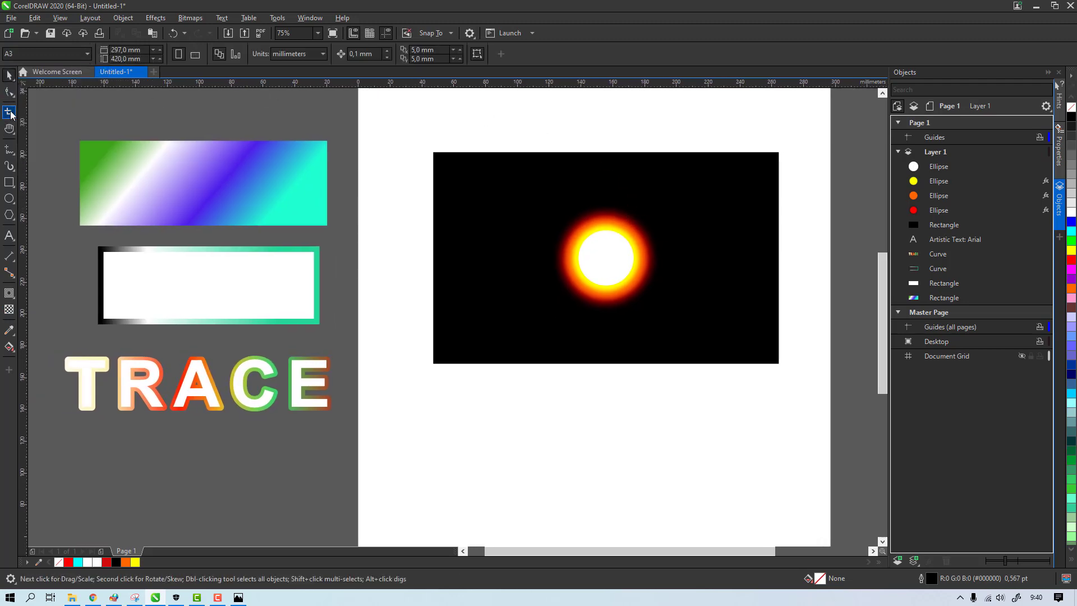
left_click(10, 76)
key("h")
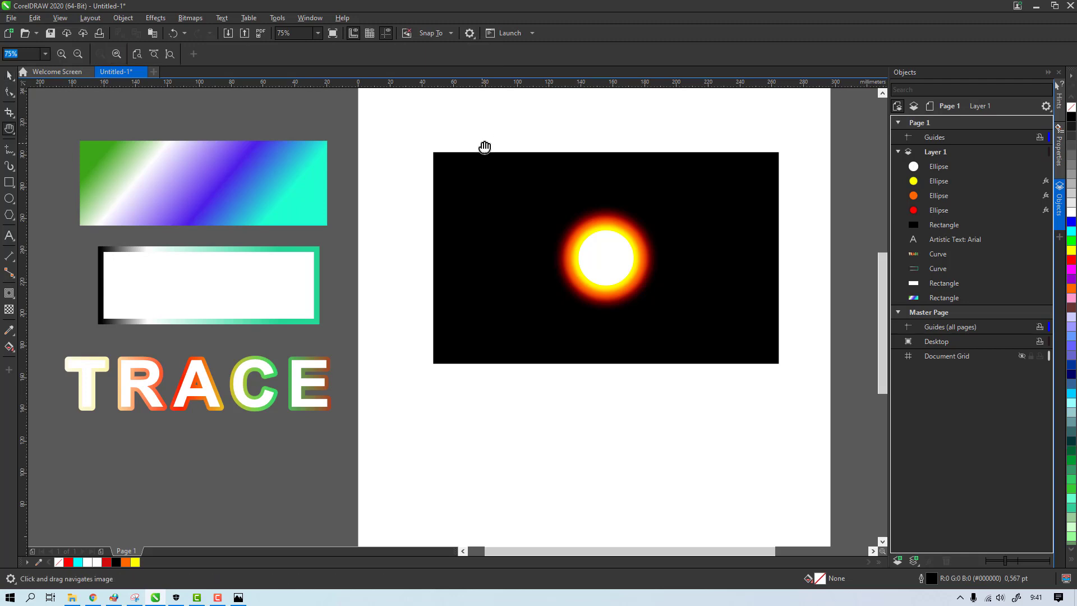
mouse_move(483, 146)
left_mouse_down()
mouse_move(505, 168)
mouse_move(489, 140)
left_mouse_up()
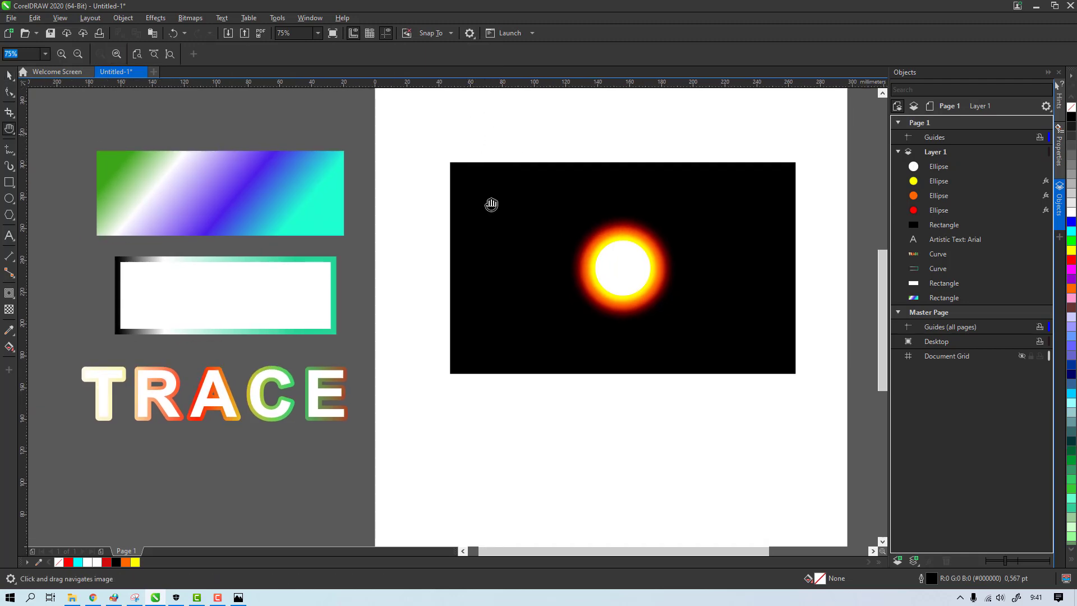
key("space")
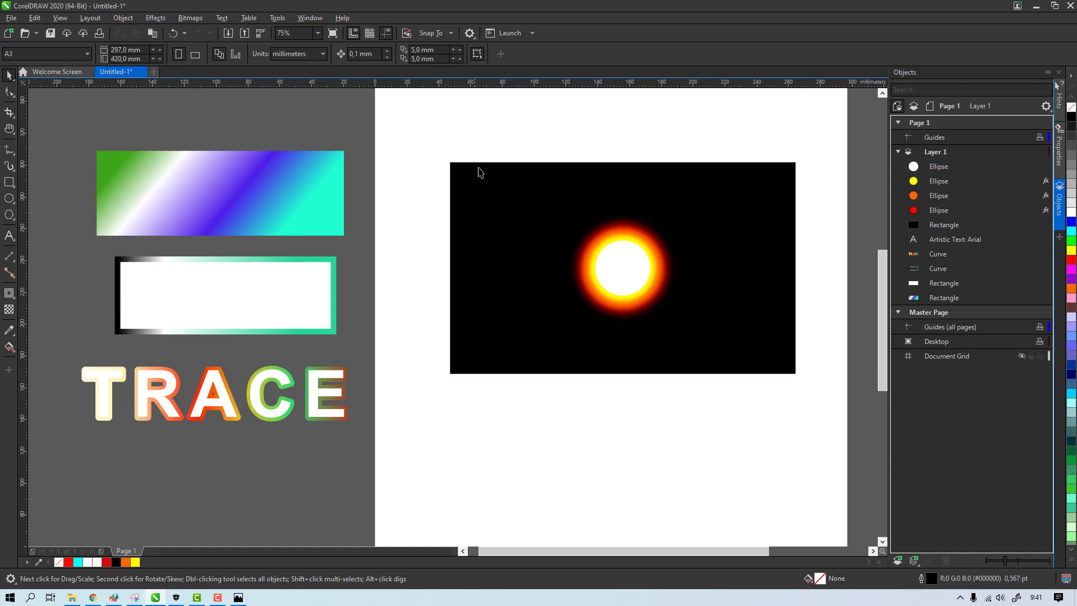
key("space")
left_click_drag(433, 272, 447, 291)
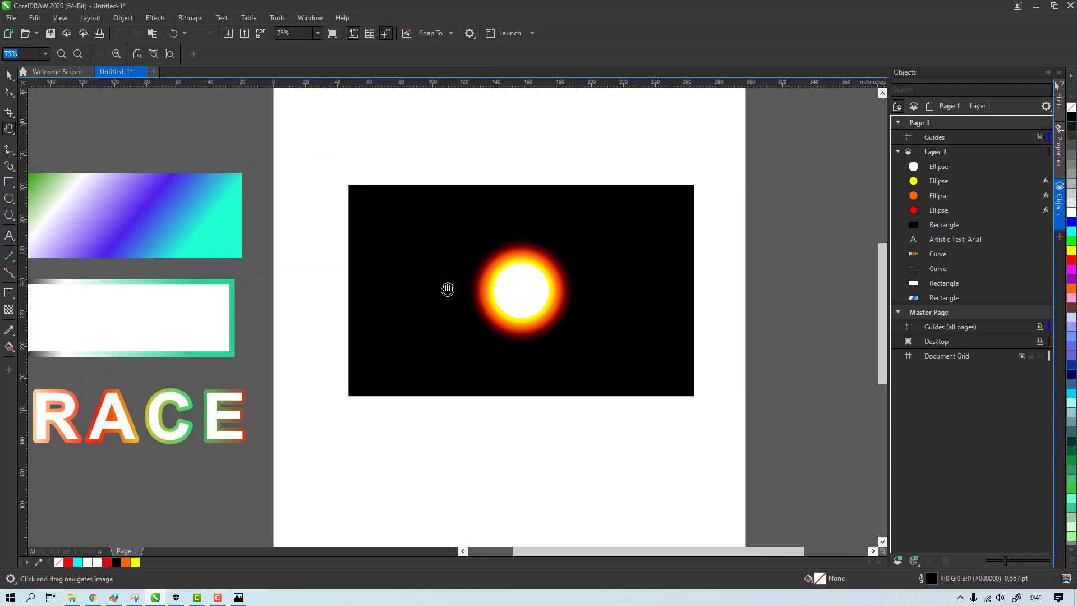
key("space")
mouse_move(940, 553)
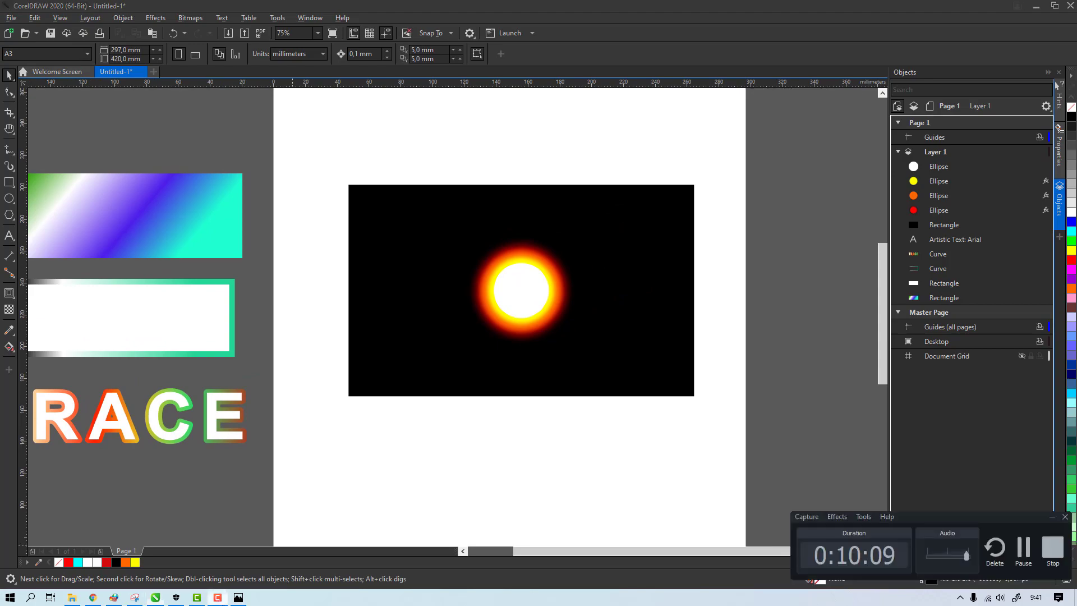